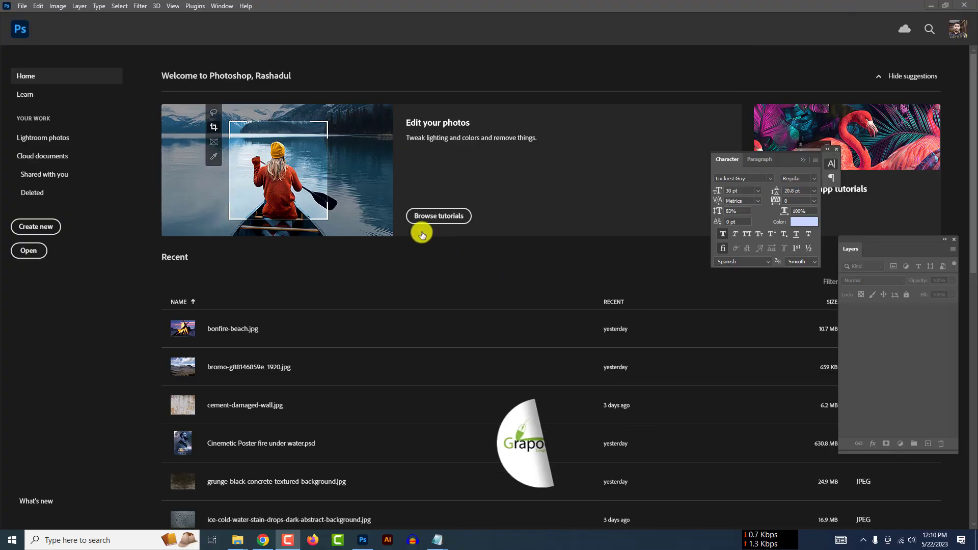
# Step: Create a new 1364 × 1723 px, 300 ppi portrait document named 'Packaging Design'
pyautogui.click(49, 229)
pyautogui.write('Pac')
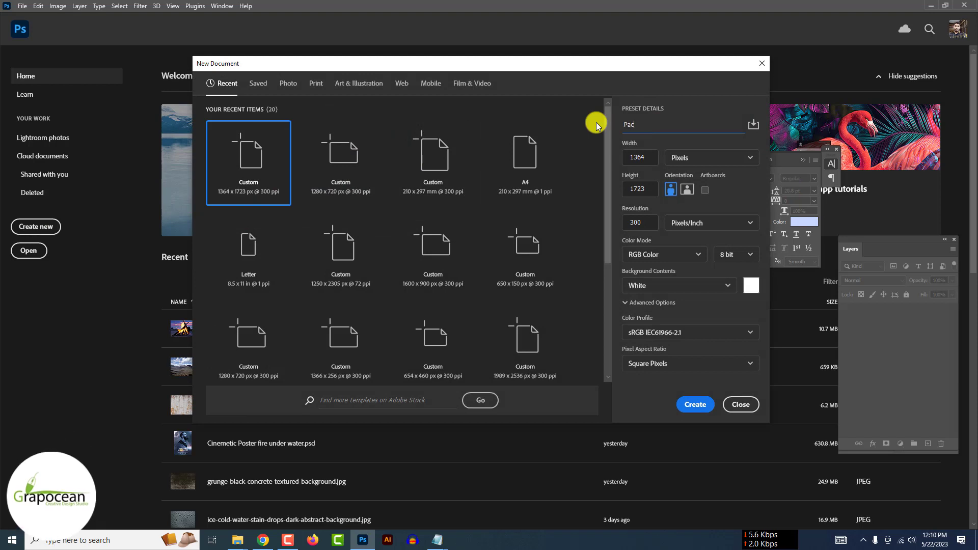
pyautogui.write('kaging Design')
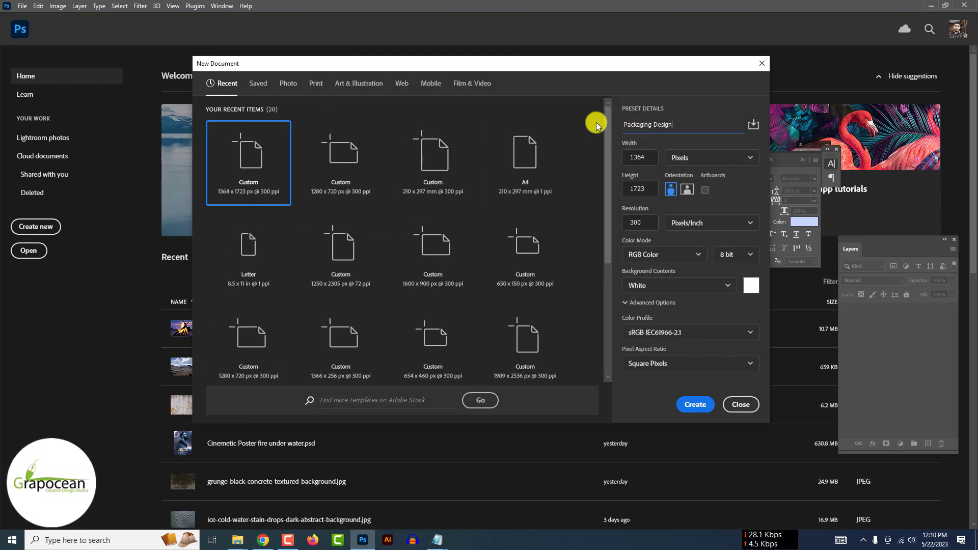
pyautogui.click(701, 408)
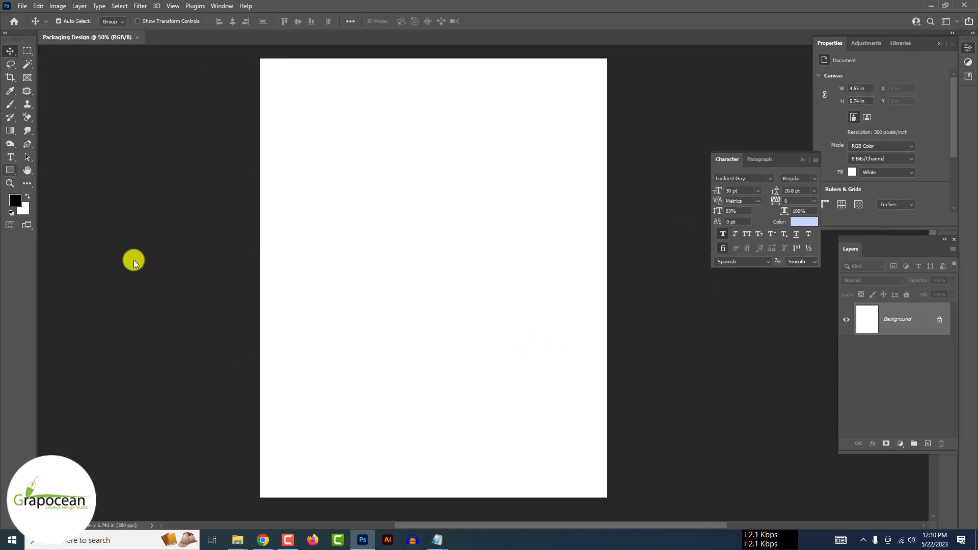
# Step: Draw a large circle with the Ellipse tool, with no stroke and a dark blue fill
pyautogui.click(9, 171)
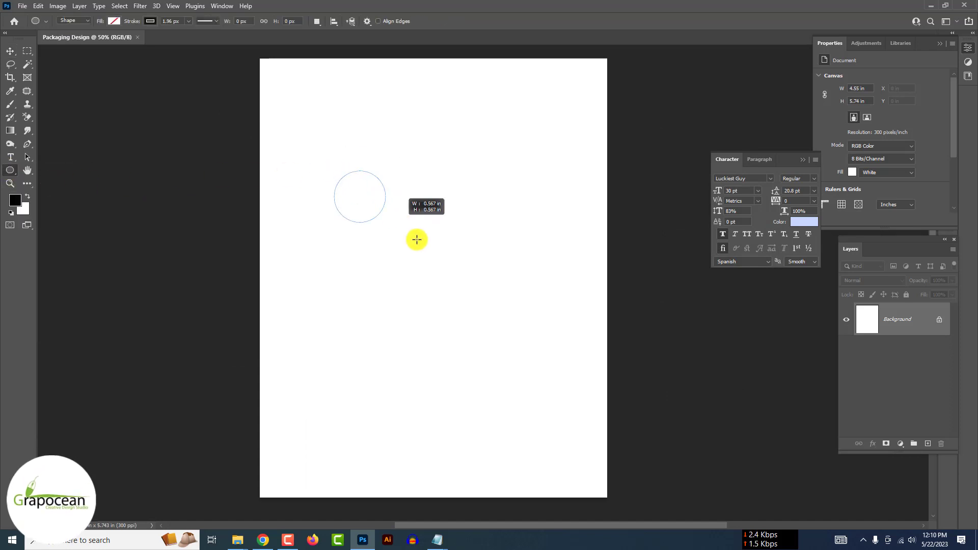
pyautogui.moveTo(416, 240); pyautogui.dragTo(713, 478)
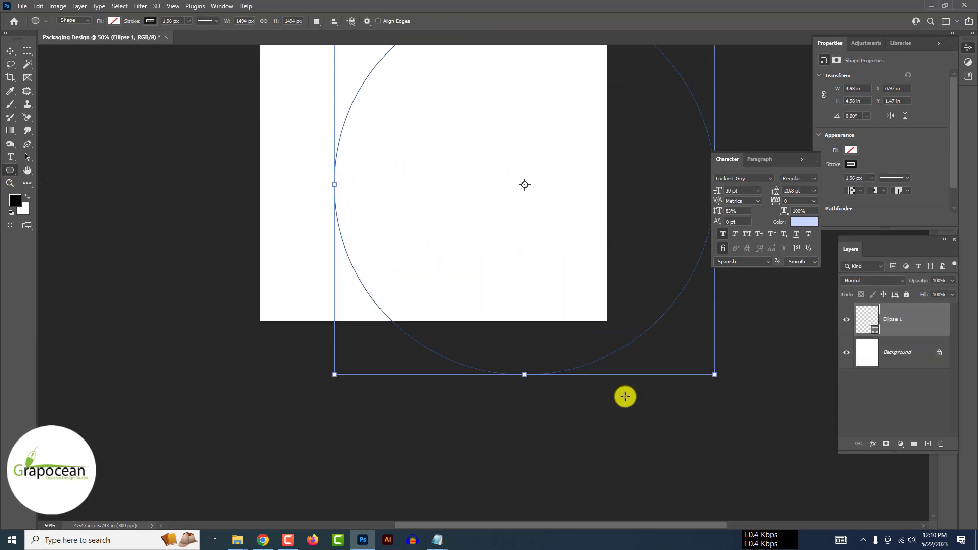
pyautogui.click(146, 21)
pyautogui.click(89, 41)
pyautogui.click(116, 21)
pyautogui.click(177, 42)
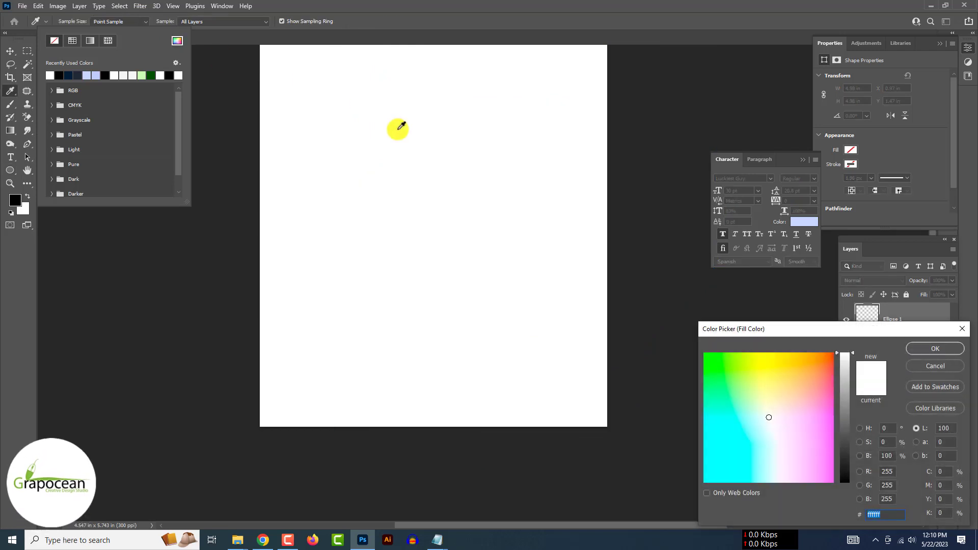
pyautogui.click(807, 447)
pyautogui.click(934, 344)
# Step: Resize and reposition the circle with Free Transform so it bleeds off the right and bottom edges
pyautogui.press('v')
pyautogui.click(118, 314)
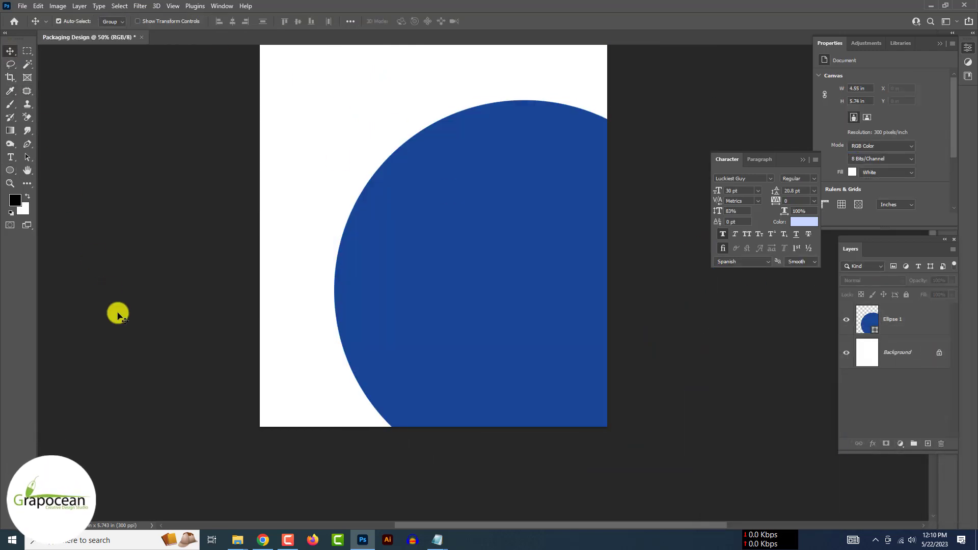
pyautogui.click(481, 350)
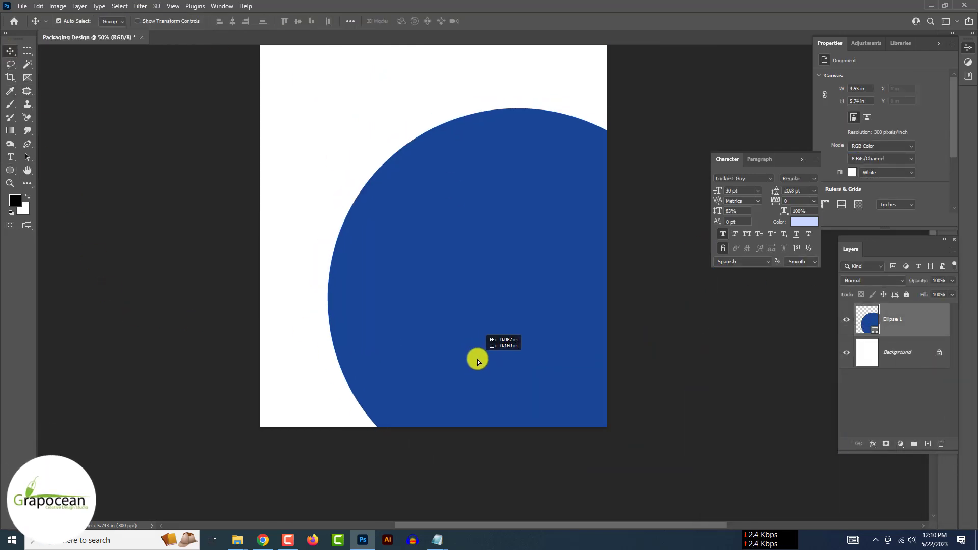
pyautogui.keyDown('alt'); pyautogui.scroll(-1, 476, 351); pyautogui.keyUp('alt')
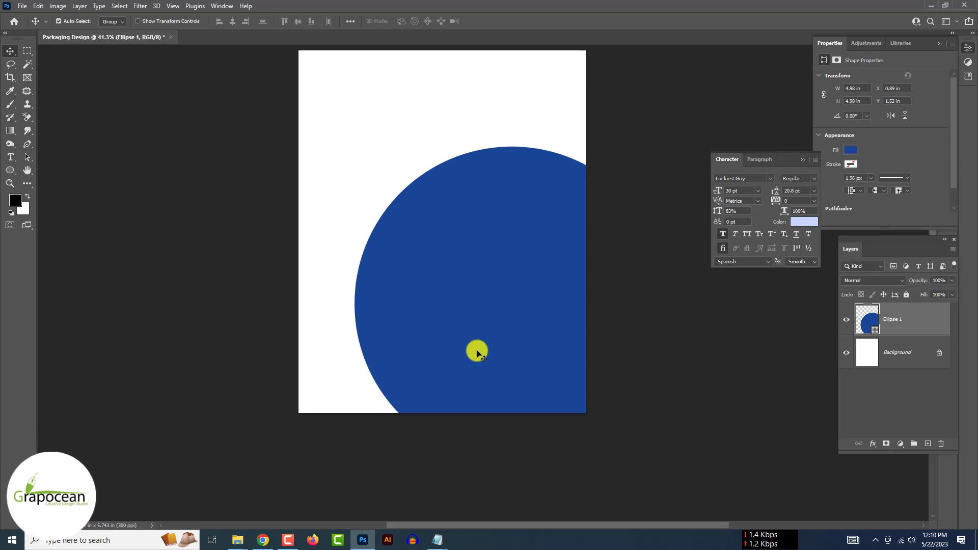
pyautogui.keyDown('alt'); pyautogui.scroll(-1, 476, 351); pyautogui.keyUp('alt')
pyautogui.hotkey('ctrl', 't')
pyautogui.moveTo(503, 178); pyautogui.dragTo(502, 164)
pyautogui.moveTo(472, 294); pyautogui.dragTo(484, 331)
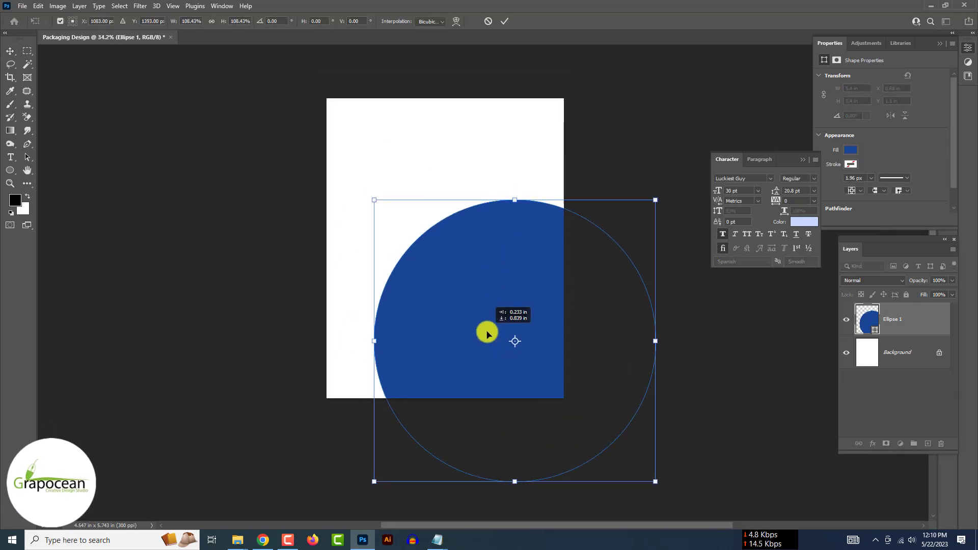
pyautogui.moveTo(515, 479); pyautogui.dragTo(516, 434)
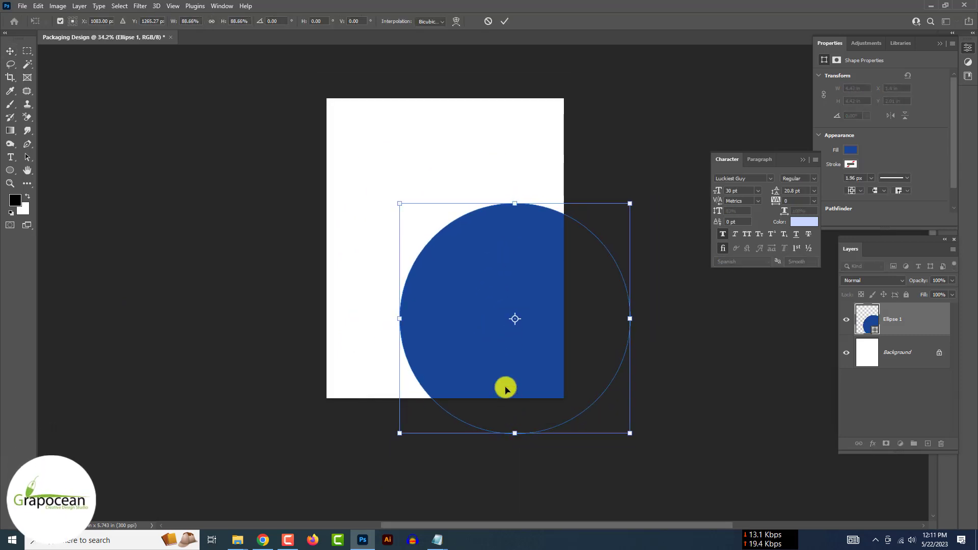
pyautogui.moveTo(498, 372); pyautogui.dragTo(487, 360)
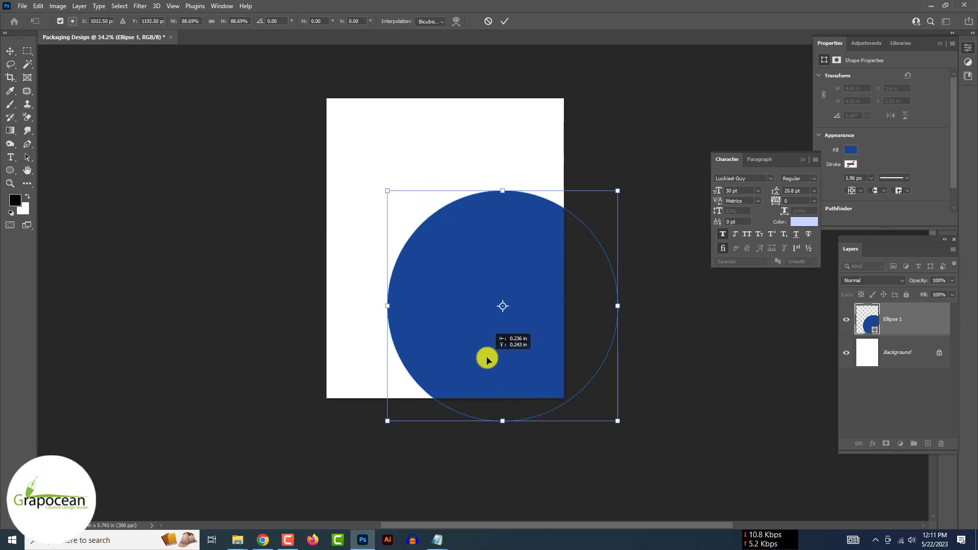
pyautogui.keyDown('alt'); pyautogui.moveTo(617, 420); pyautogui.dragTo(631, 436); pyautogui.keyUp('alt')
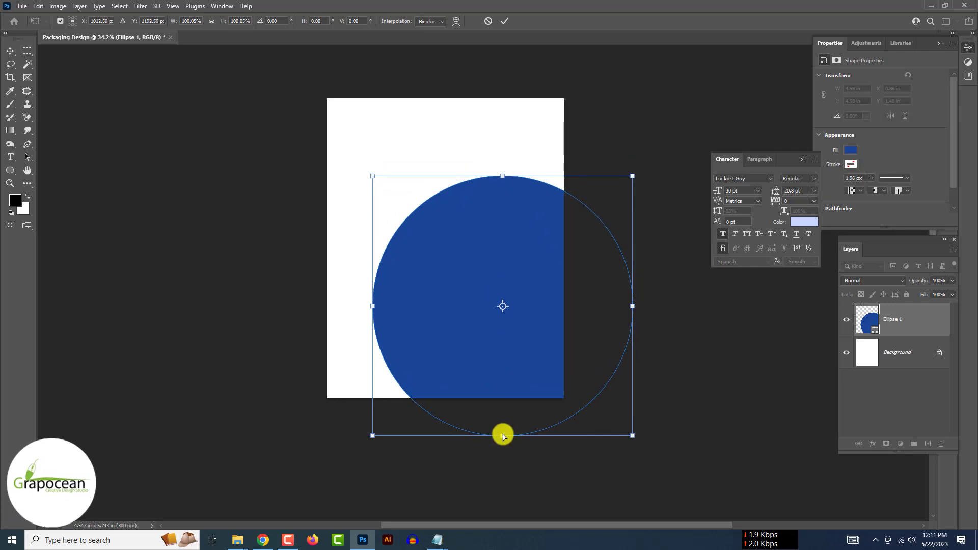
pyautogui.moveTo(502, 436); pyautogui.dragTo(509, 418)
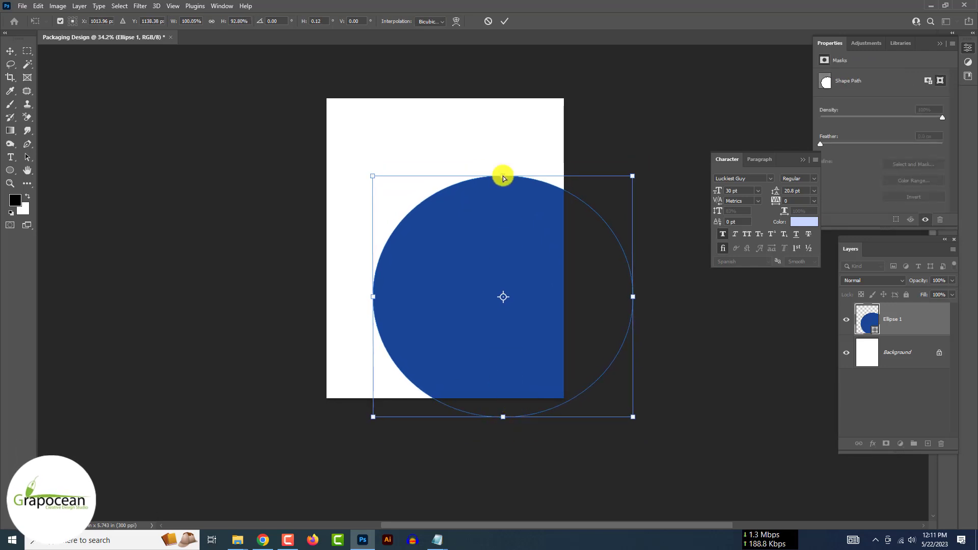
pyautogui.moveTo(503, 177); pyautogui.dragTo(503, 163)
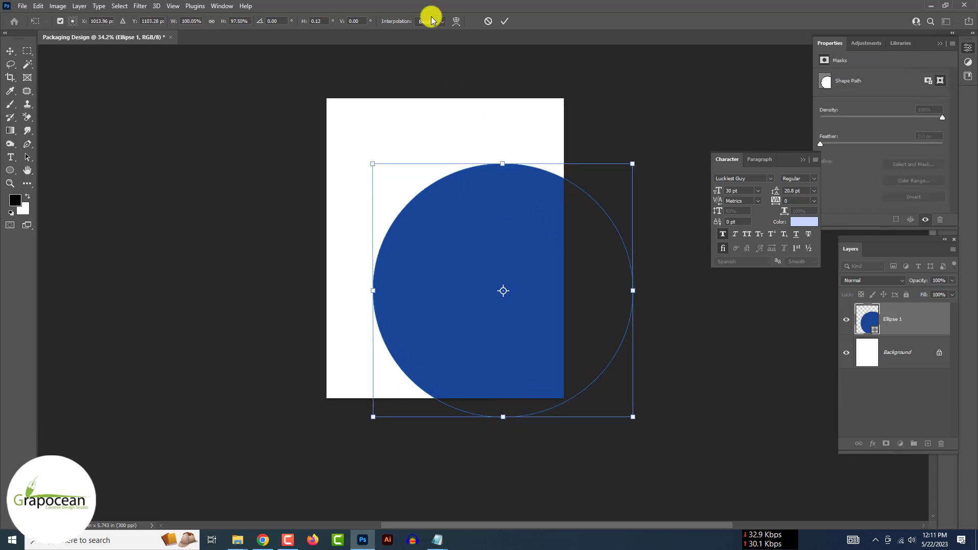
pyautogui.click(503, 22)
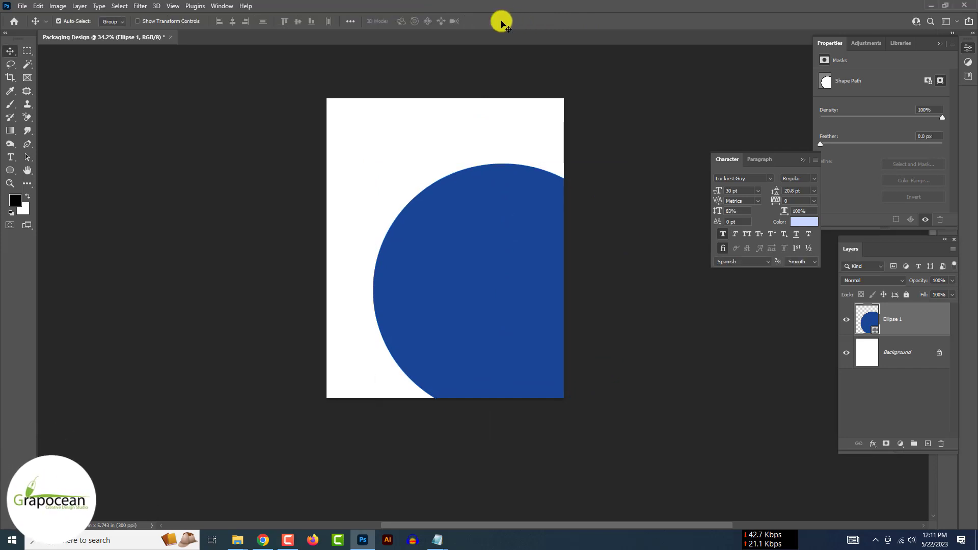
# Step: Duplicate the circle layer and shrink the copy to about 87 percent
pyautogui.click(846, 319)
pyautogui.click(846, 320)
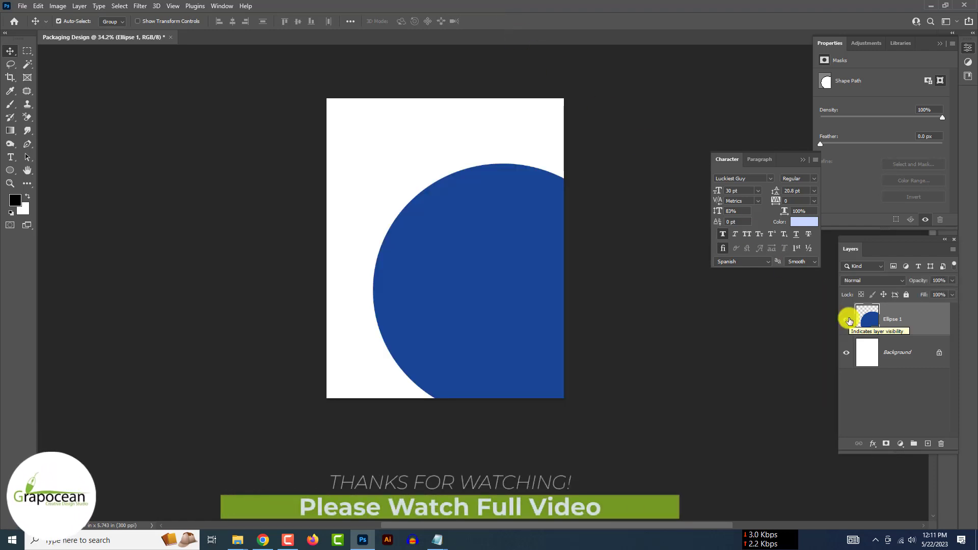
pyautogui.click(847, 320)
pyautogui.click(846, 320)
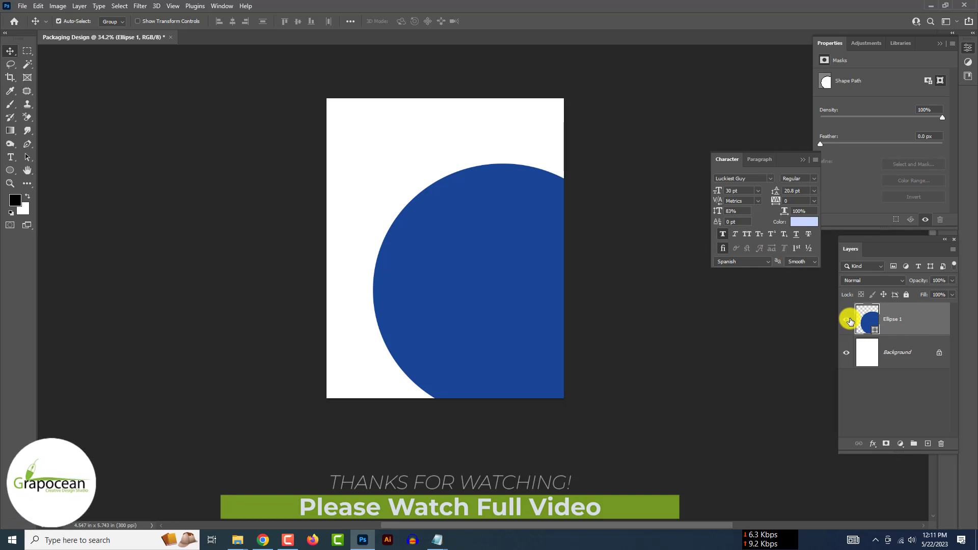
pyautogui.rightClick(912, 321)
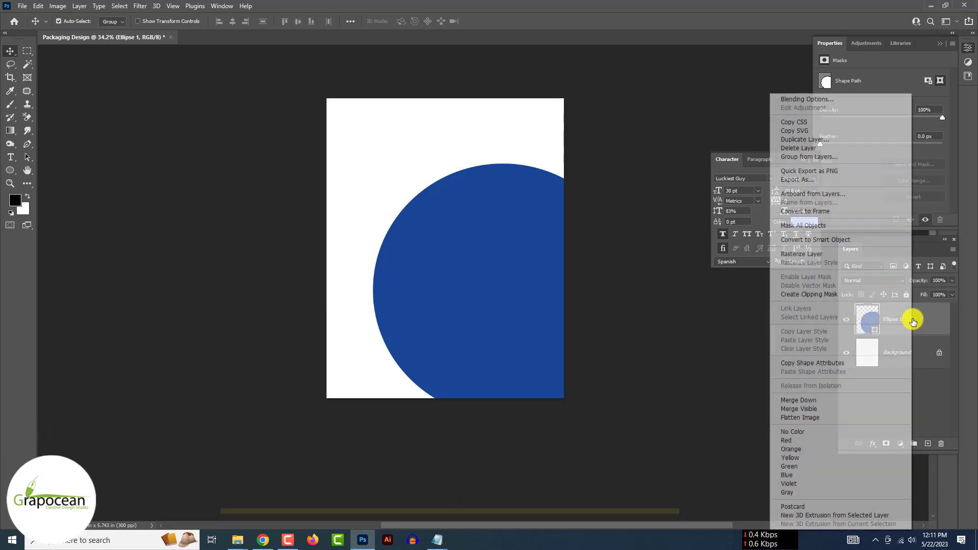
pyautogui.click(926, 321)
pyautogui.rightClick(925, 322)
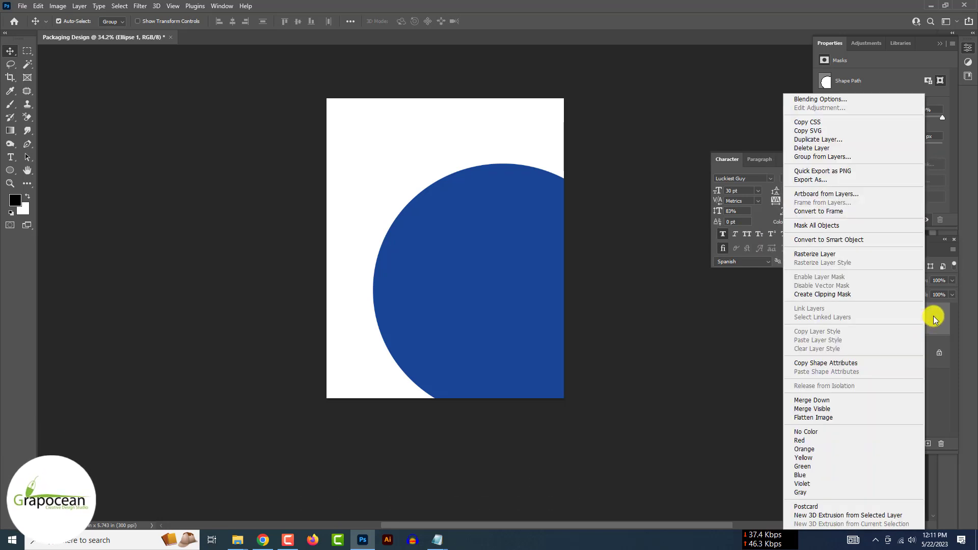
pyautogui.moveTo(935, 319); pyautogui.dragTo(925, 443)
pyautogui.hotkey('ctrl', 't')
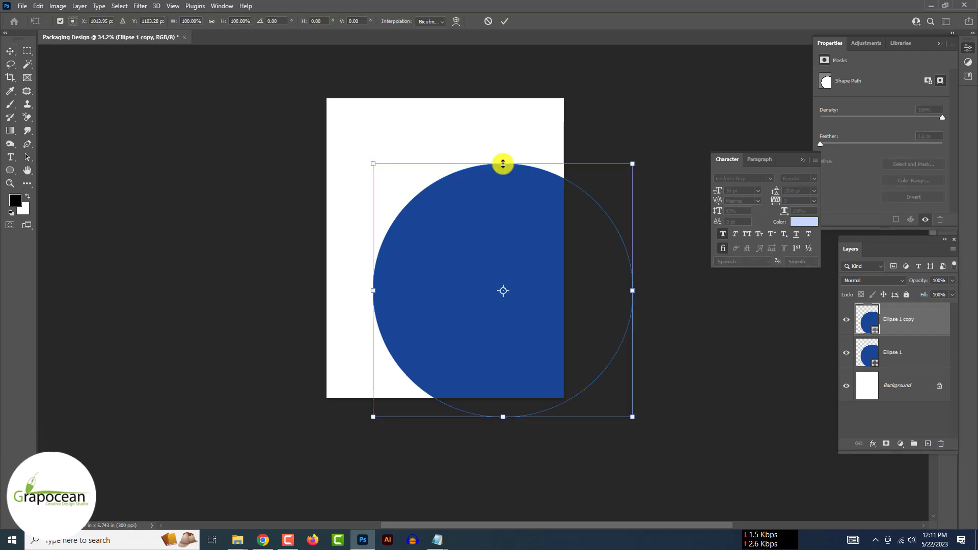
pyautogui.moveTo(503, 163); pyautogui.dragTo(516, 197)
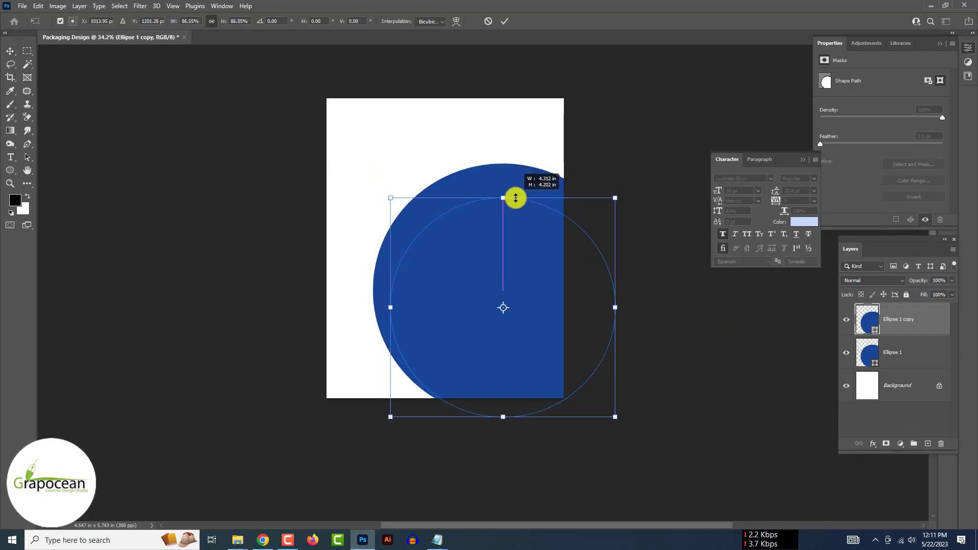
pyautogui.press('Return')
# Step: Give the copy a 7 px light-blue Layer Style stroke, then duplicate the outlined circle
pyautogui.rightClick(907, 319)
pyautogui.click(794, 98)
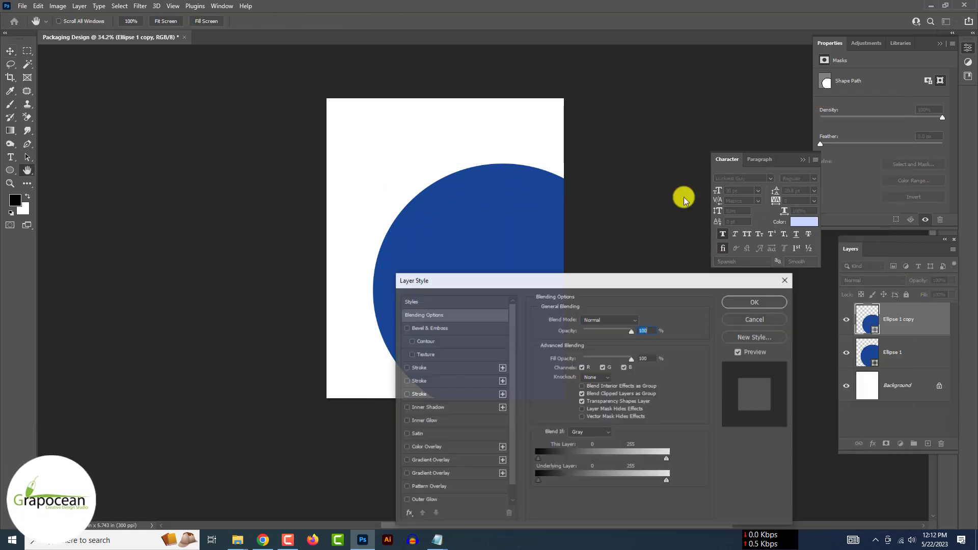
pyautogui.click(418, 393)
pyautogui.click(560, 393)
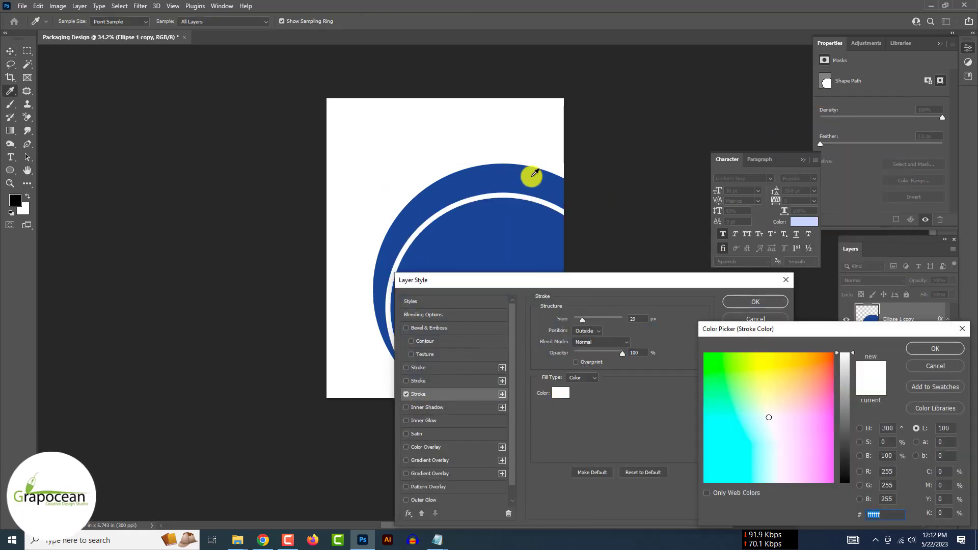
pyautogui.click(534, 173)
pyautogui.click(860, 456)
pyautogui.click(860, 455)
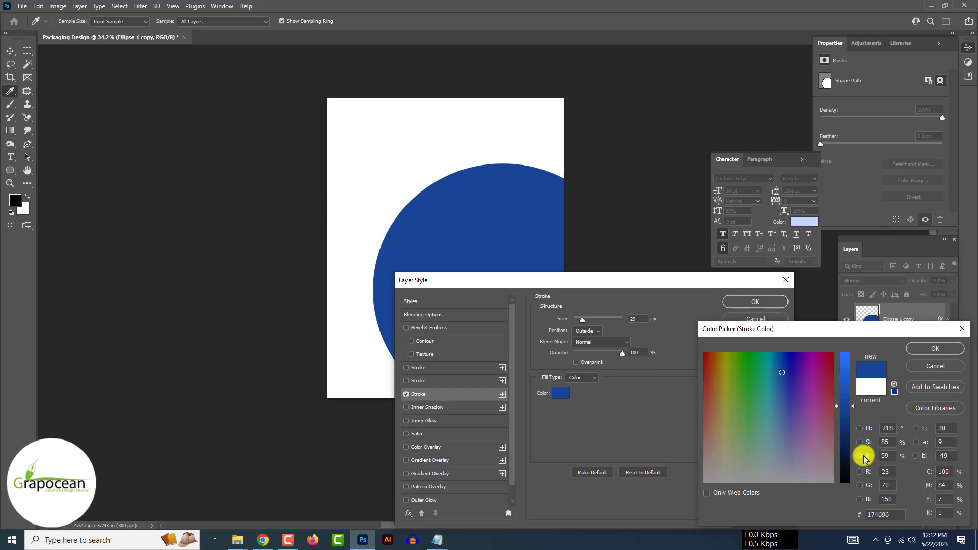
pyautogui.click(915, 455)
pyautogui.click(915, 428)
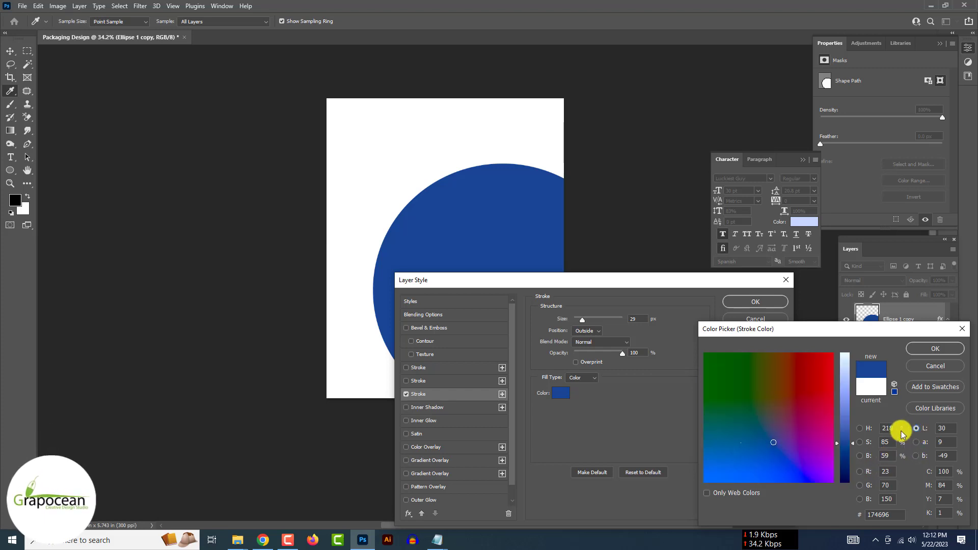
pyautogui.moveTo(846, 443); pyautogui.dragTo(846, 422)
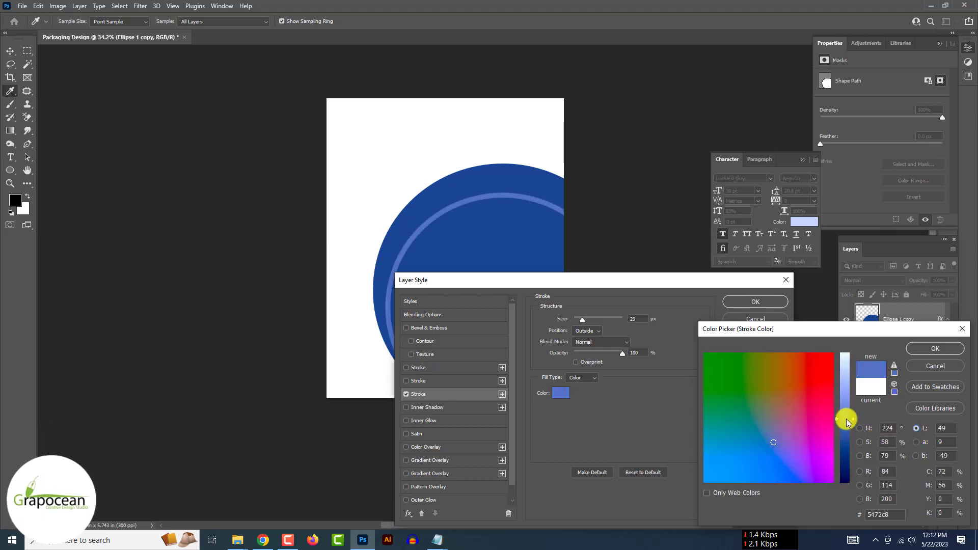
pyautogui.click(928, 349)
pyautogui.moveTo(582, 319); pyautogui.dragTo(578, 319)
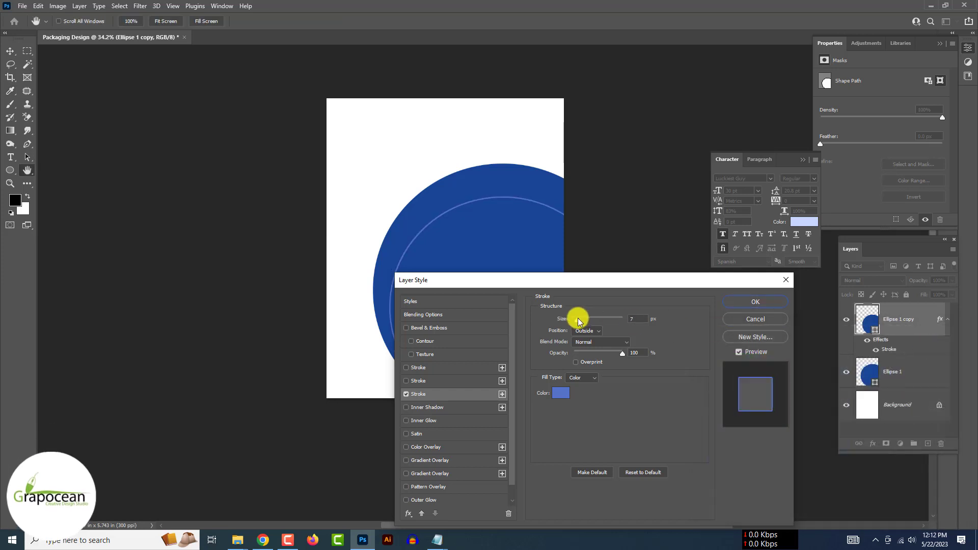
pyautogui.click(754, 302)
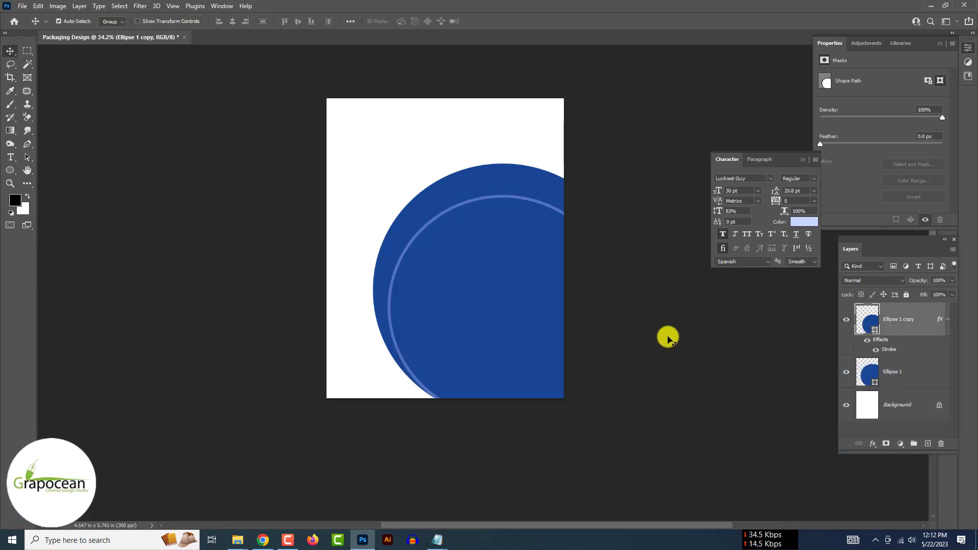
pyautogui.hotkey('ctrl', 'j')
pyautogui.click(928, 443)
# Step: Reposition the outlined circle copies, enlarging the second copy and shifting it down
pyautogui.moveTo(465, 219)
pyautogui.mouseDown()
pyautogui.moveTo(464, 205)
pyautogui.moveTo(503, 174)
pyautogui.moveTo(463, 221)
pyautogui.moveTo(504, 203)
pyautogui.mouseUp()
pyautogui.hotkey('ctrl', 't')
pyautogui.click(504, 21)
pyautogui.click(497, 255)
pyautogui.hotkey('ctrl', 't')
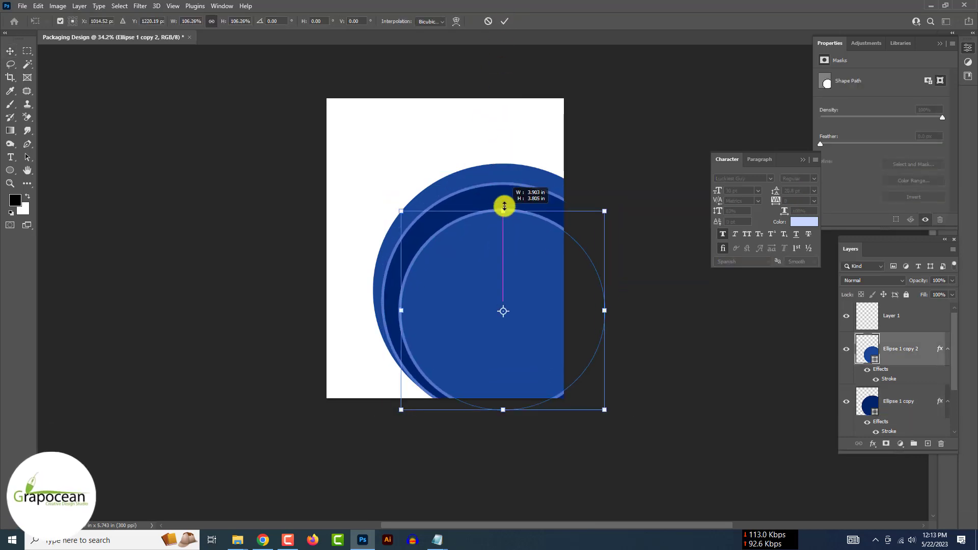
pyautogui.moveTo(488, 295)
pyautogui.mouseDown()
pyautogui.moveTo(487, 314)
pyautogui.moveTo(492, 304)
pyautogui.mouseUp()
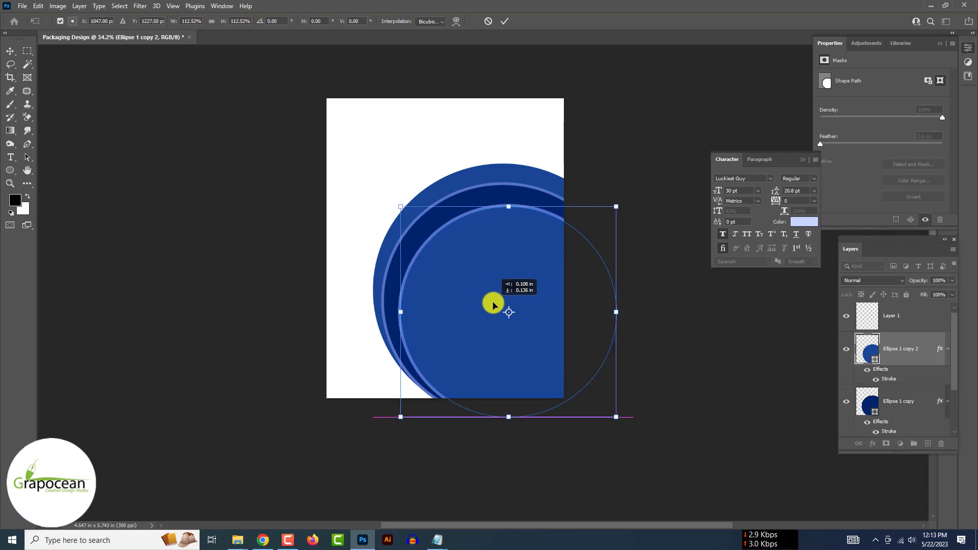
pyautogui.click(504, 22)
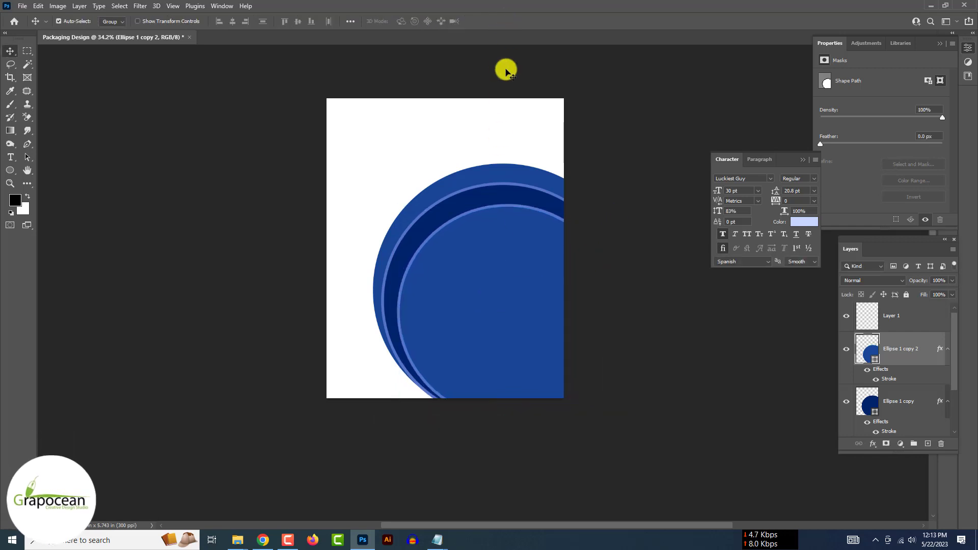
pyautogui.moveTo(521, 318); pyautogui.dragTo(520, 320)
pyautogui.scroll(-2, 538, 352)
# Step: Distort both selected circles together with Free Transform to form the navy arc band
pyautogui.moveTo(575, 355); pyautogui.dragTo(448, 208)
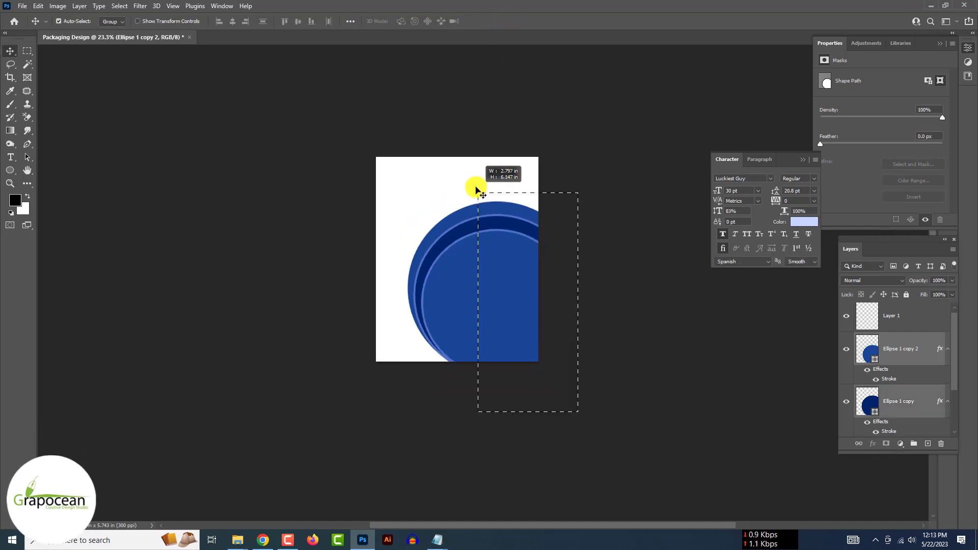
pyautogui.hotkey('ctrl', 't')
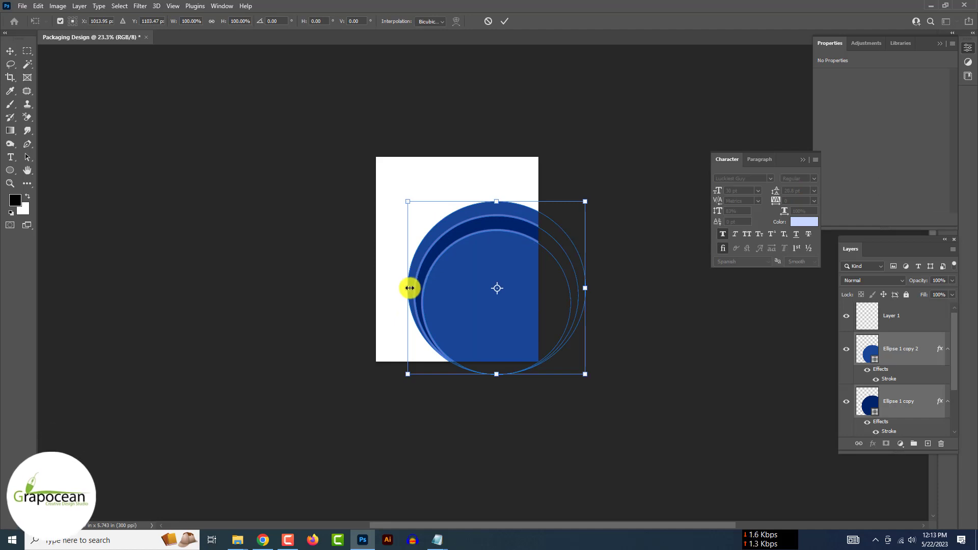
pyautogui.moveTo(407, 201); pyautogui.dragTo(396, 195)
pyautogui.moveTo(584, 374); pyautogui.dragTo(601, 409)
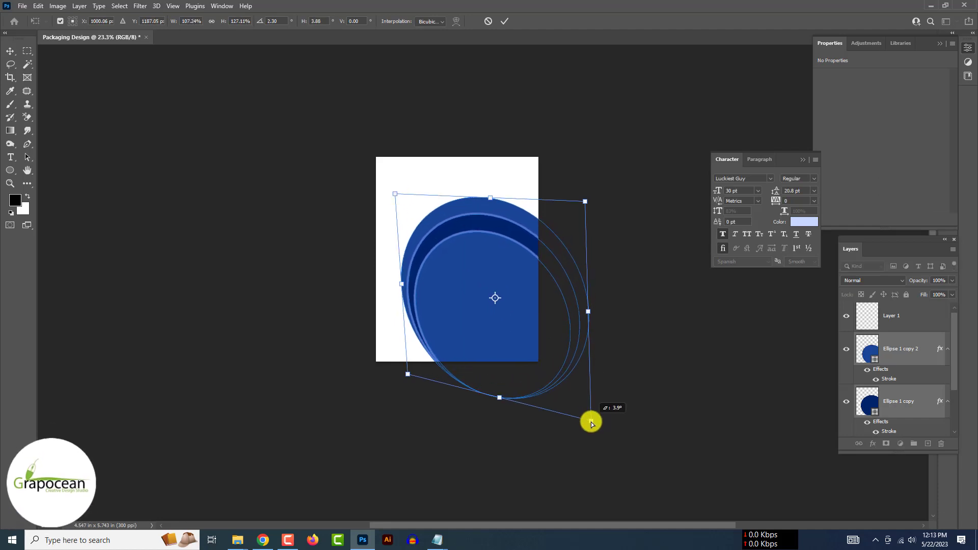
pyautogui.moveTo(585, 202); pyautogui.dragTo(586, 198)
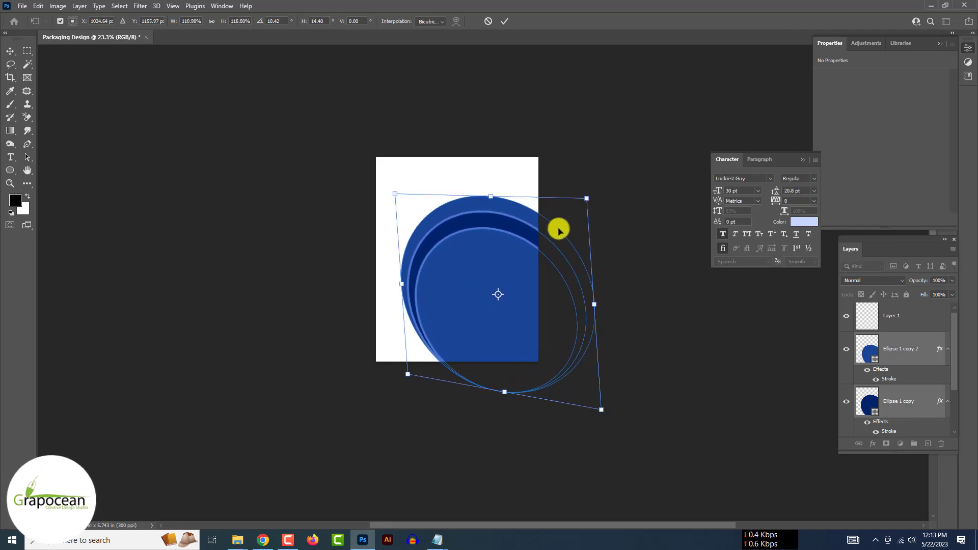
pyautogui.moveTo(407, 374); pyautogui.dragTo(413, 398)
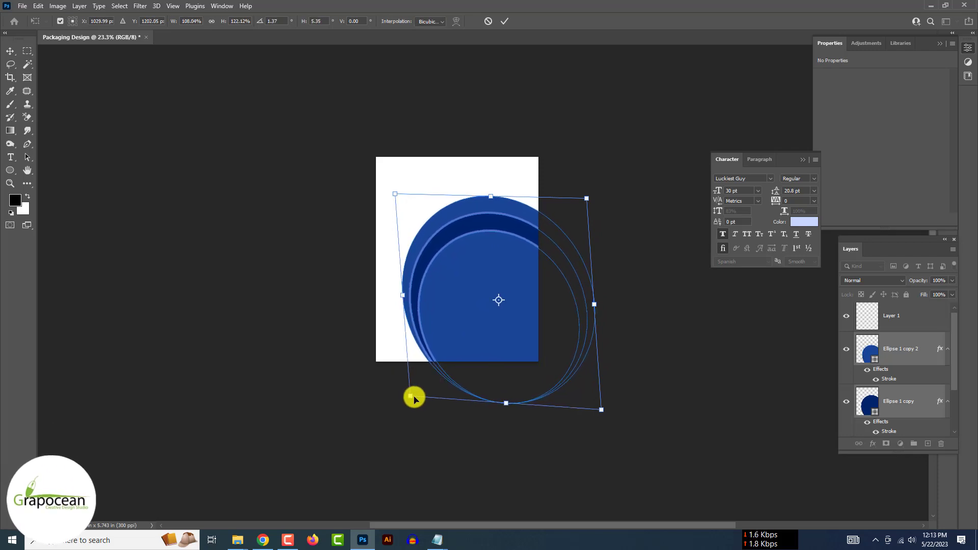
pyautogui.moveTo(602, 402); pyautogui.dragTo(601, 385)
pyautogui.moveTo(492, 273); pyautogui.dragTo(501, 284)
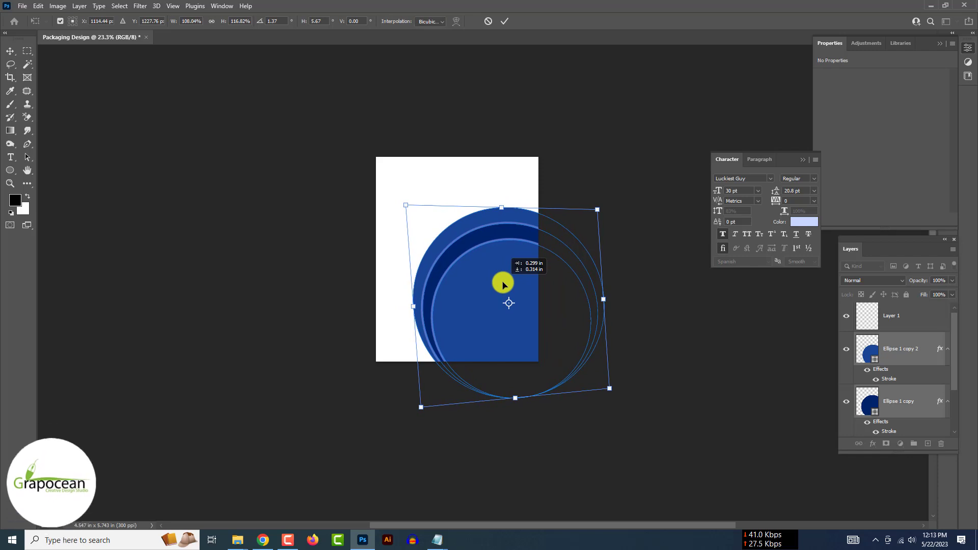
pyautogui.click(504, 21)
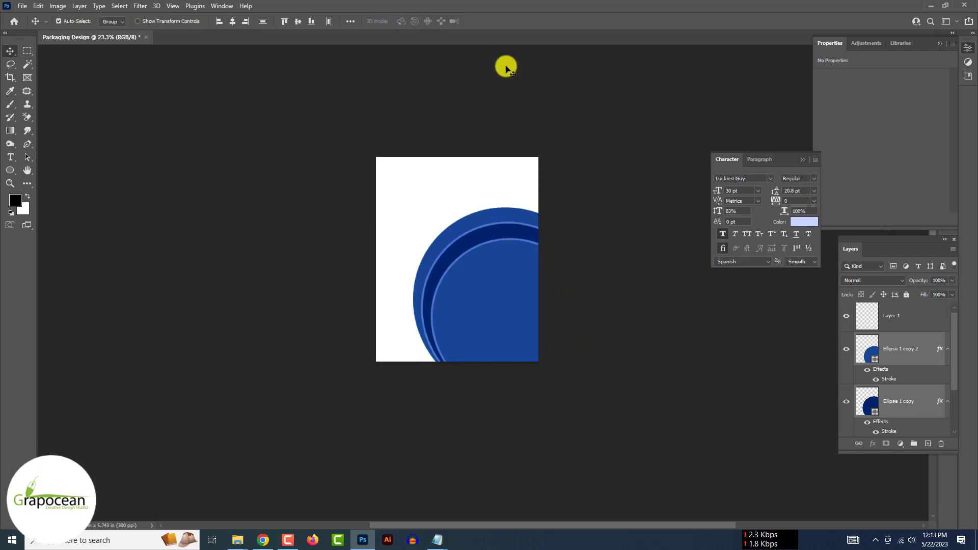
# Step: Draw a tall narrow rectangle through the circles with no stroke and a light blue fill
pyautogui.scroll(3, 516, 304)
pyautogui.rightClick(10, 170)
pyautogui.click(43, 165)
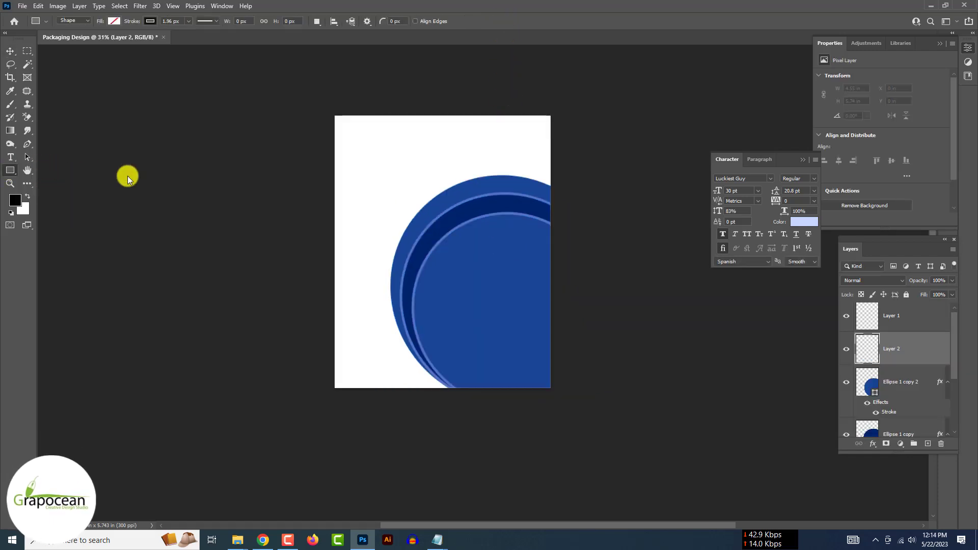
pyautogui.moveTo(519, 450); pyautogui.dragTo(518, 470)
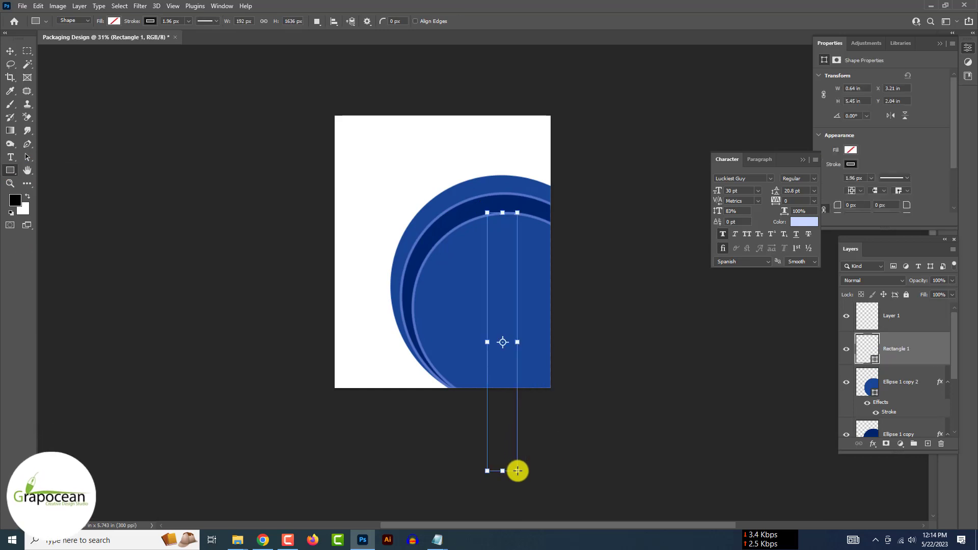
pyautogui.click(114, 20)
pyautogui.click(150, 21)
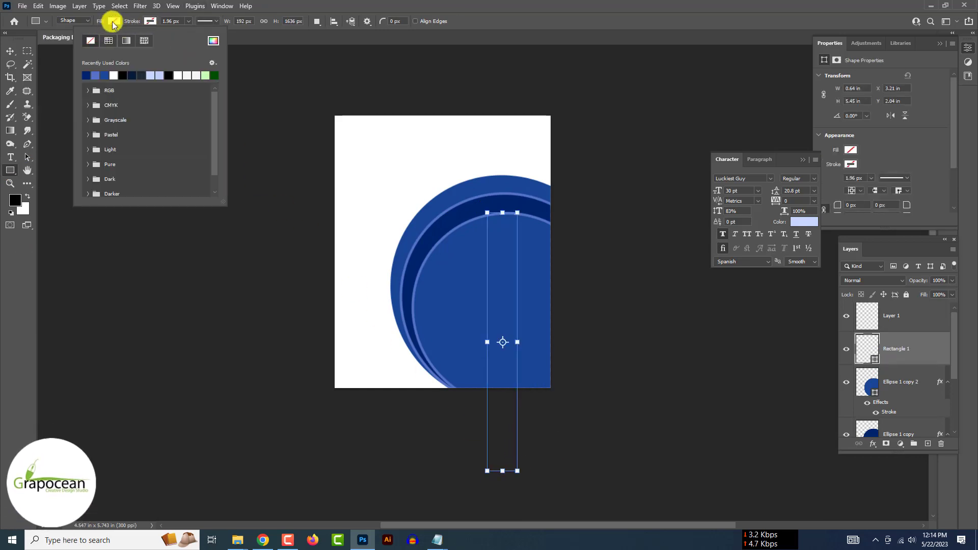
pyautogui.click(54, 40)
pyautogui.click(53, 76)
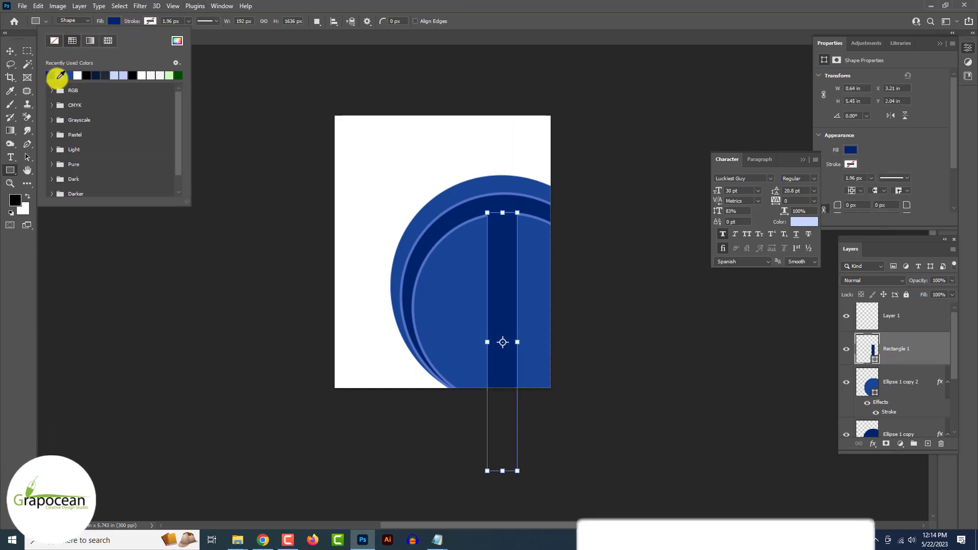
pyautogui.click(60, 76)
pyautogui.click(10, 51)
# Step: Taper the rectangle's top to a point and recolour its copy a lighter sampled blue
pyautogui.hotkey('ctrl', 't')
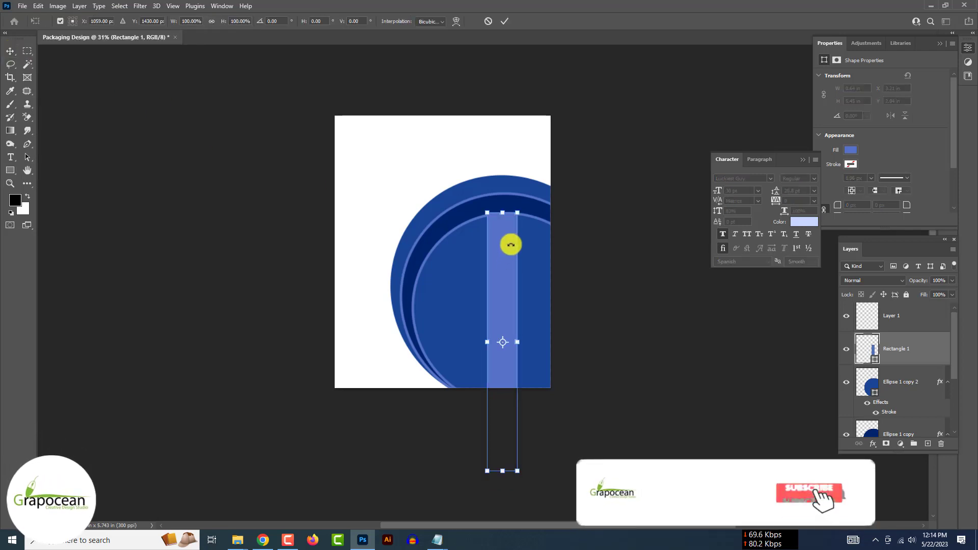
pyautogui.scroll(2, 515, 224)
pyautogui.moveTo(517, 209); pyautogui.dragTo(486, 211)
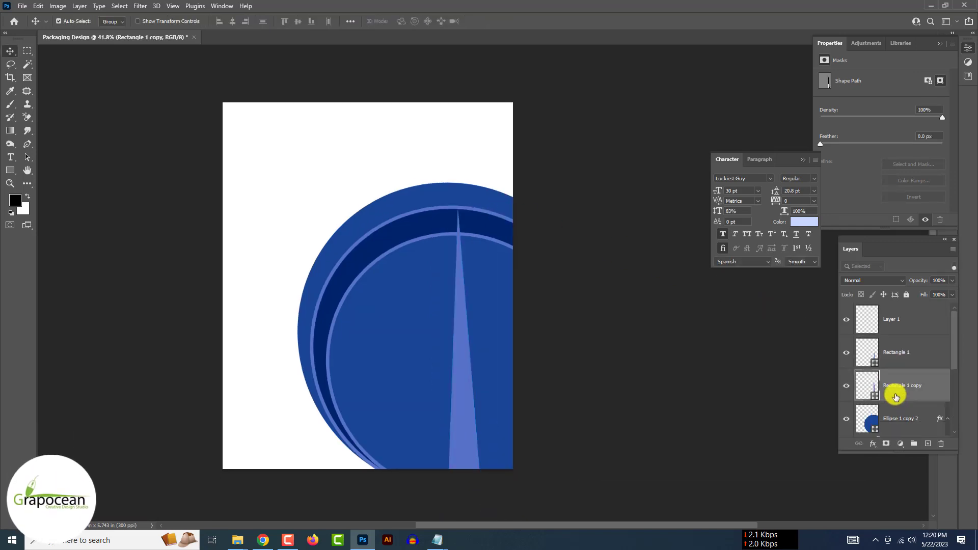
pyautogui.doubleClick(867, 385)
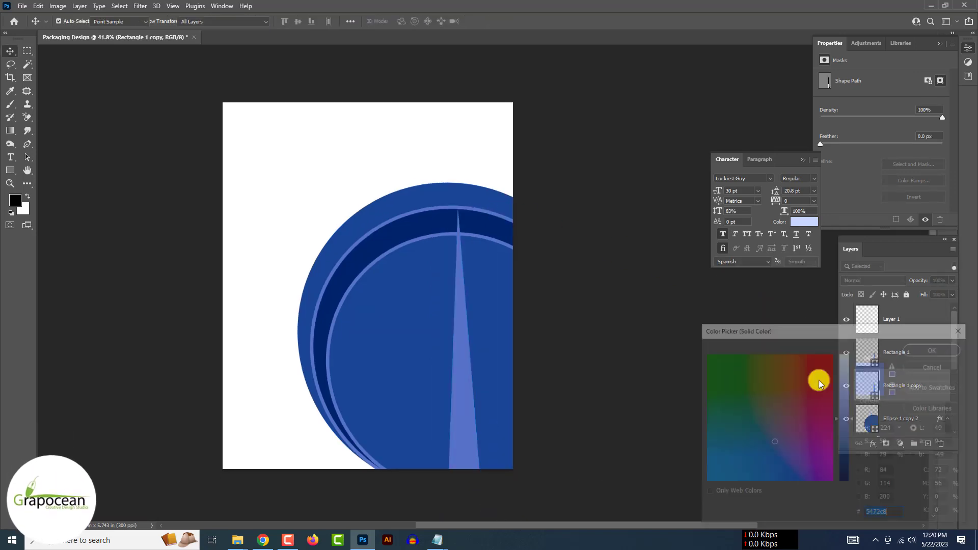
pyautogui.click(493, 363)
pyautogui.moveTo(845, 427); pyautogui.dragTo(841, 431)
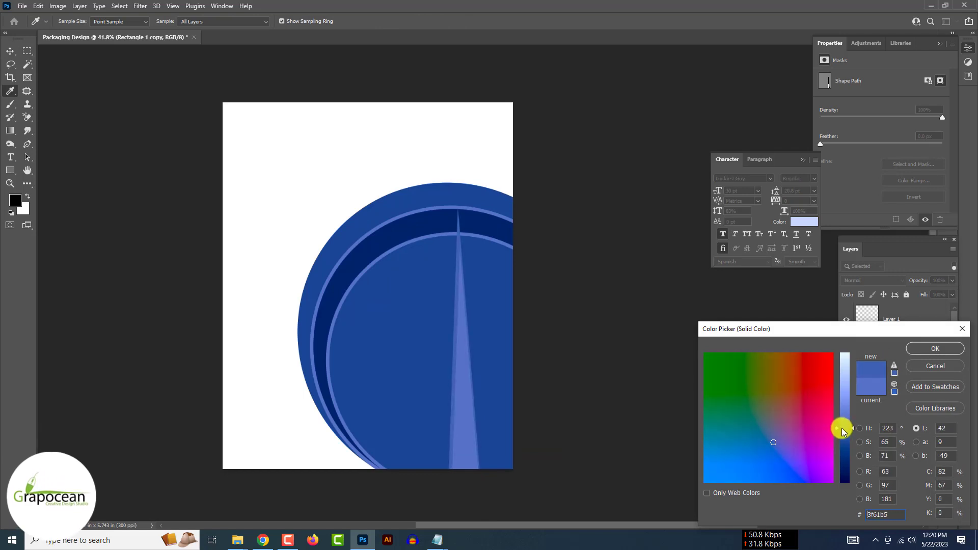
pyautogui.click(935, 348)
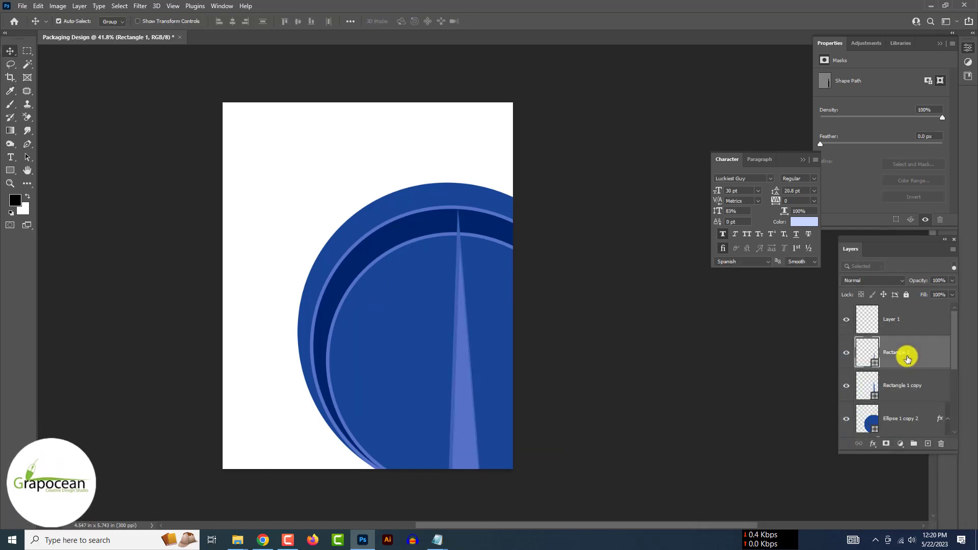
# Step: Widen the copied ray rectangle slightly
pyautogui.click(907, 391)
pyautogui.hotkey('ctrl', 't')
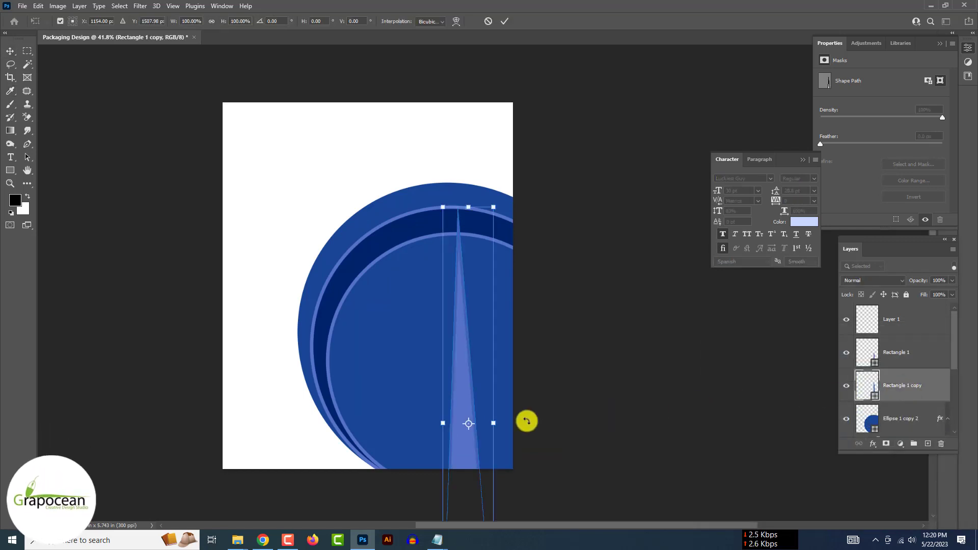
pyautogui.moveTo(493, 423); pyautogui.dragTo(500, 424)
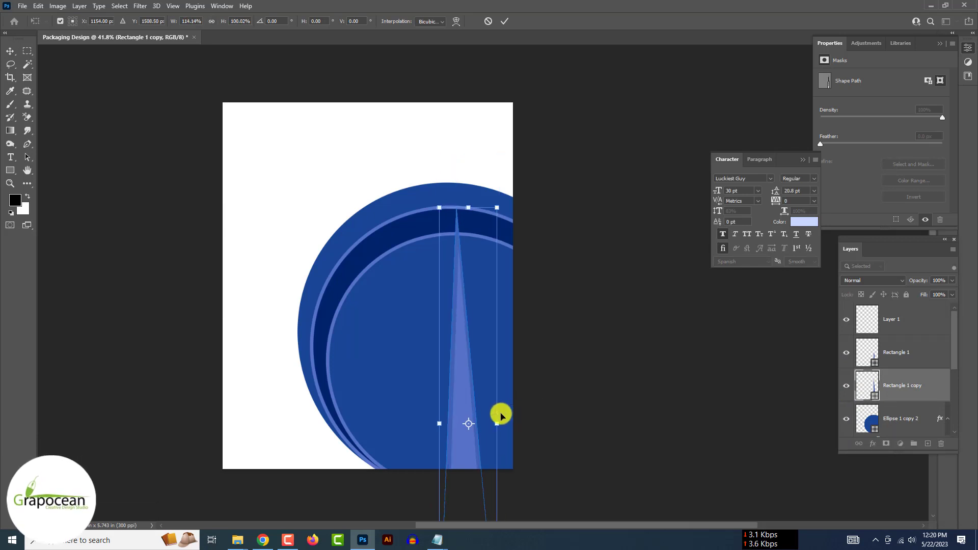
pyautogui.click(504, 21)
# Step: Rotate and reposition the original tapered ray rectangle
pyautogui.click(896, 354)
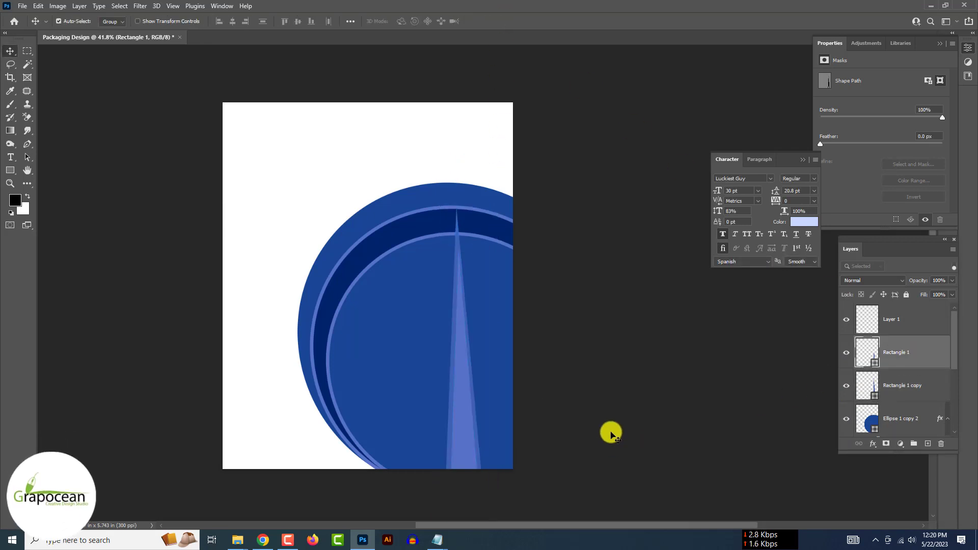
pyautogui.hotkey('ctrl', 't')
pyautogui.moveTo(524, 248); pyautogui.dragTo(489, 236)
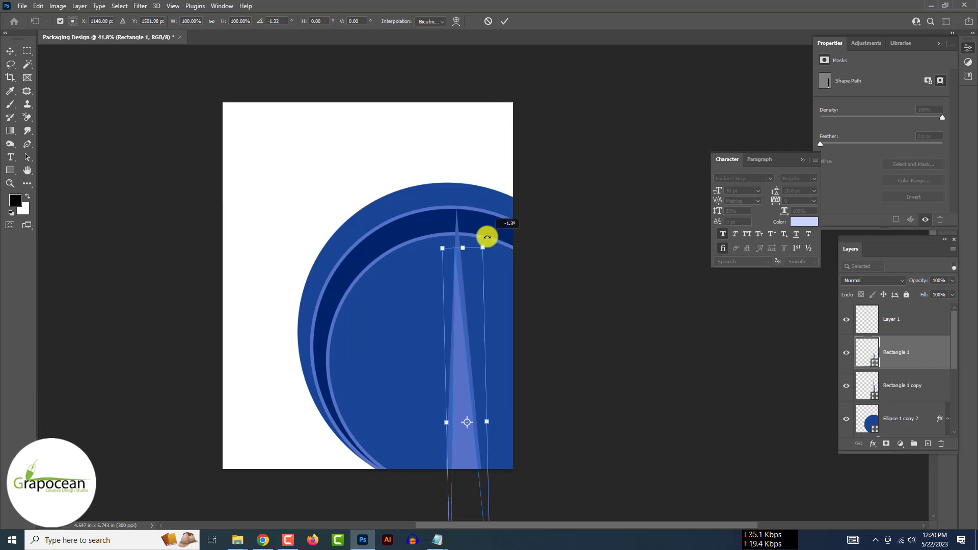
pyautogui.scroll(2, 484, 258)
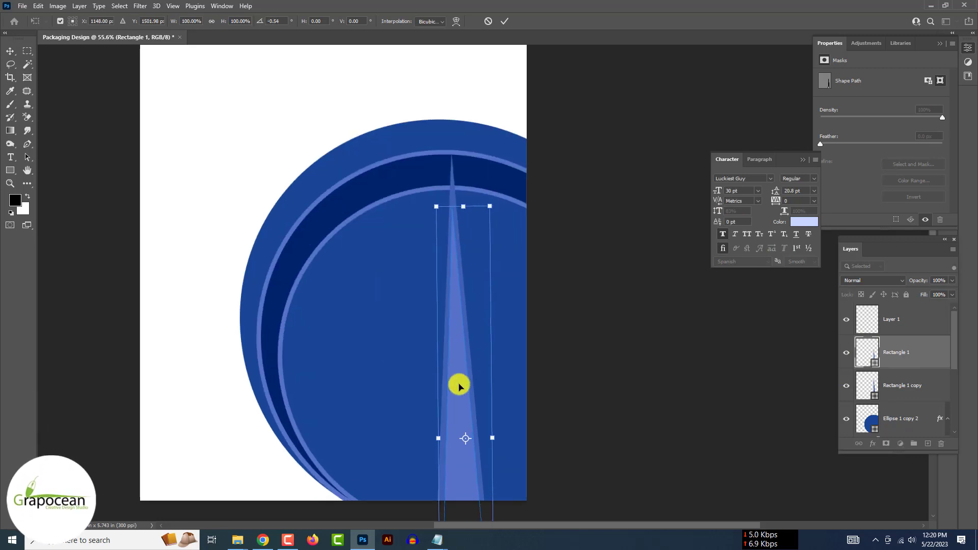
pyautogui.moveTo(459, 384); pyautogui.dragTo(459, 344)
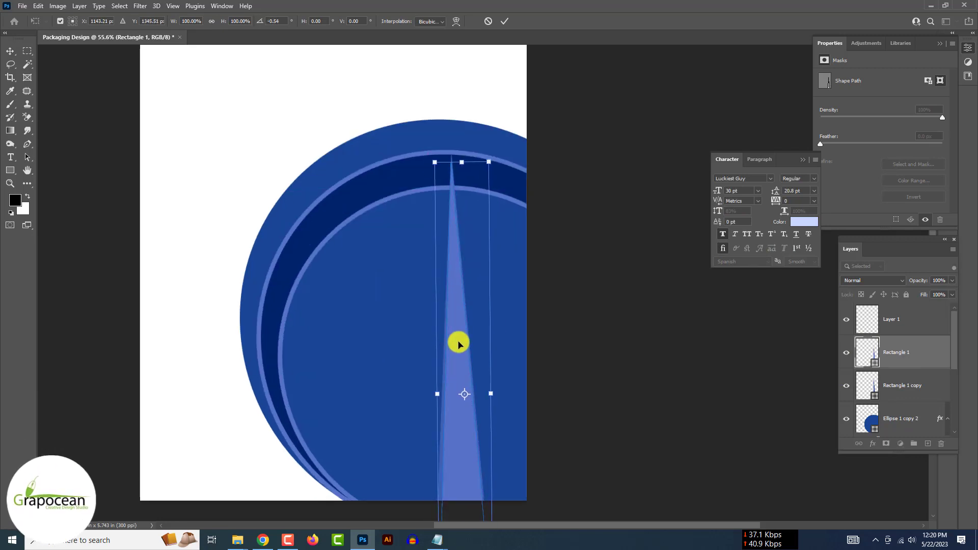
pyautogui.moveTo(458, 345); pyautogui.dragTo(458, 345)
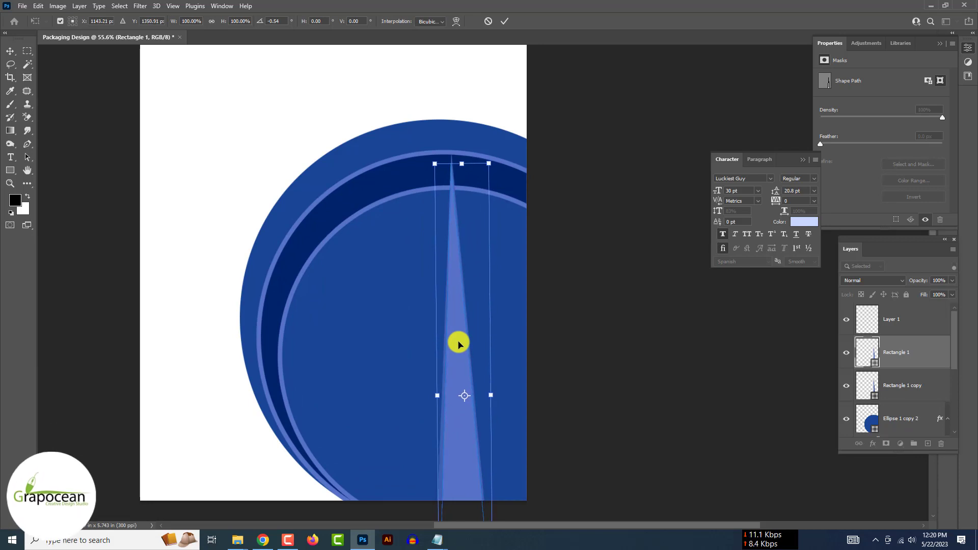
pyautogui.moveTo(514, 163); pyautogui.dragTo(497, 229)
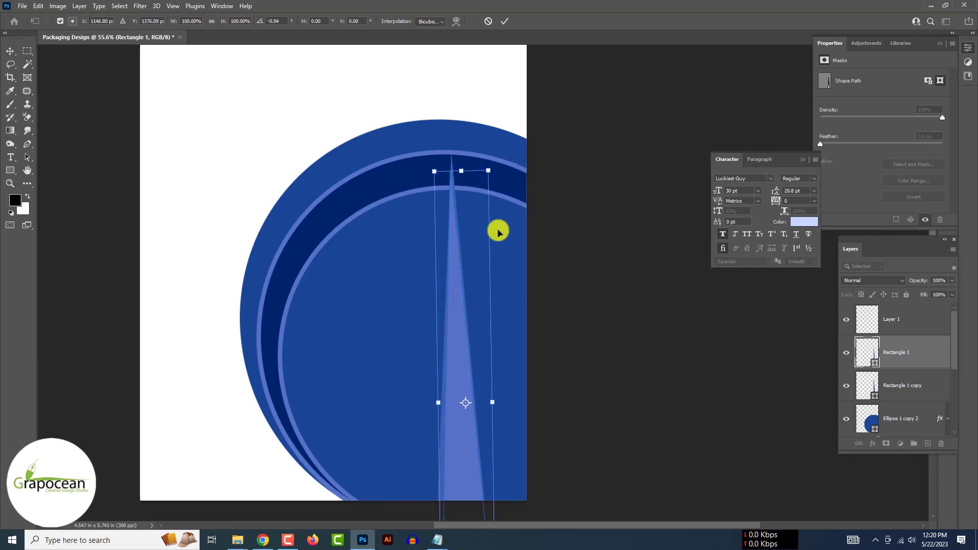
pyautogui.moveTo(464, 457); pyautogui.dragTo(462, 481)
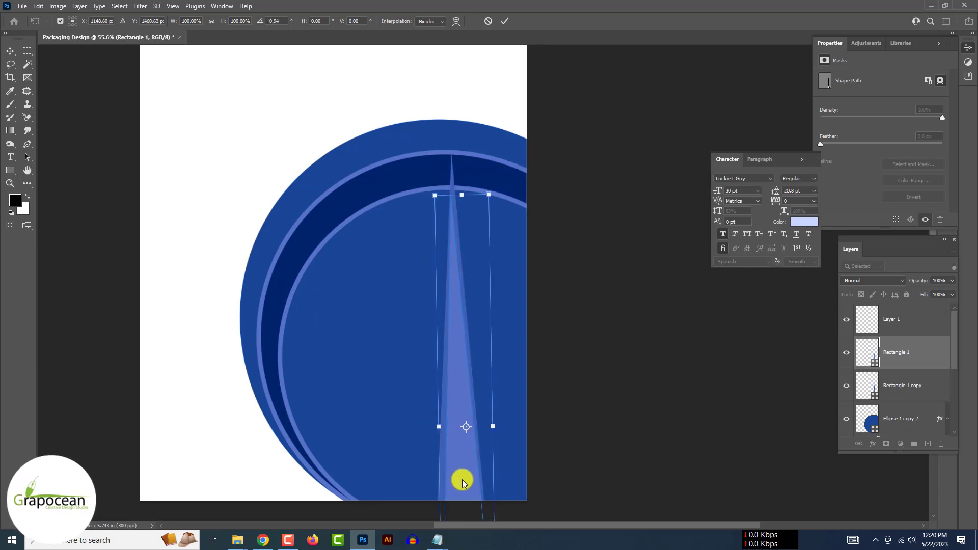
pyautogui.click(901, 385)
# Step: Straighten the copied ray near vertical, narrow it slightly, and select both ray layers
pyautogui.hotkey('ctrl', 't')
pyautogui.moveTo(558, 158)
pyautogui.mouseDown()
pyautogui.moveTo(553, 151)
pyautogui.moveTo(560, 161)
pyautogui.mouseUp()
pyautogui.moveTo(505, 439); pyautogui.dragTo(512, 440)
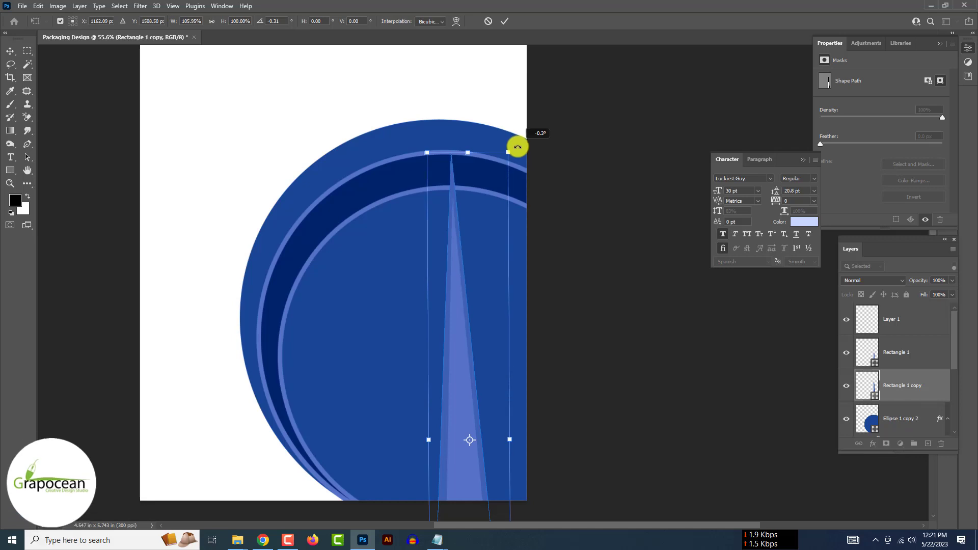
pyautogui.moveTo(516, 147); pyautogui.dragTo(508, 163)
pyautogui.moveTo(428, 440); pyautogui.dragTo(431, 439)
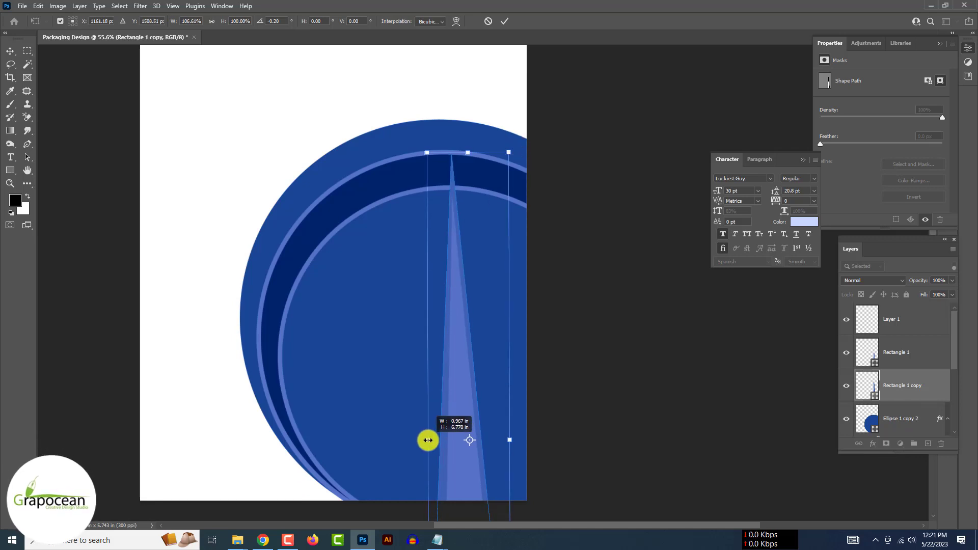
pyautogui.click(501, 22)
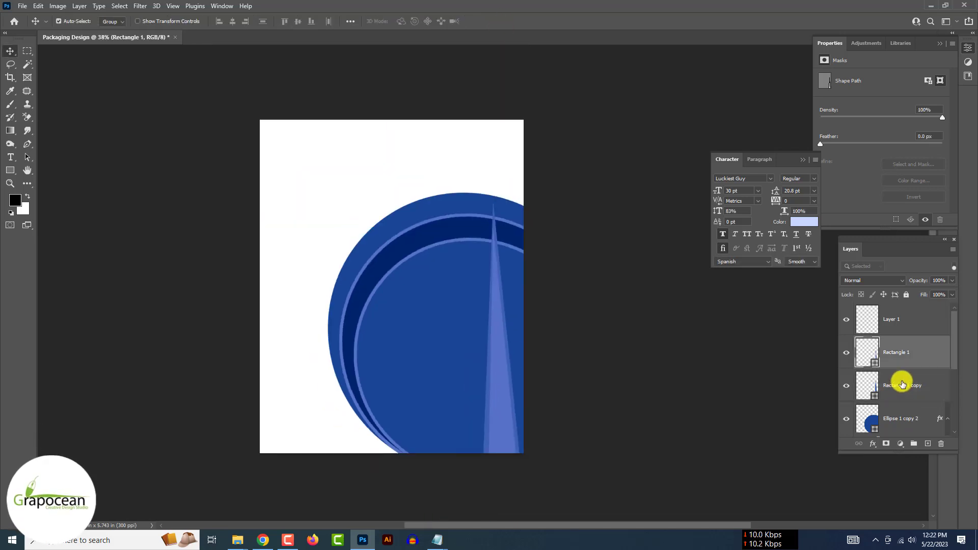
pyautogui.keyDown('shift'); pyautogui.click(902, 384); pyautogui.keyUp('shift')
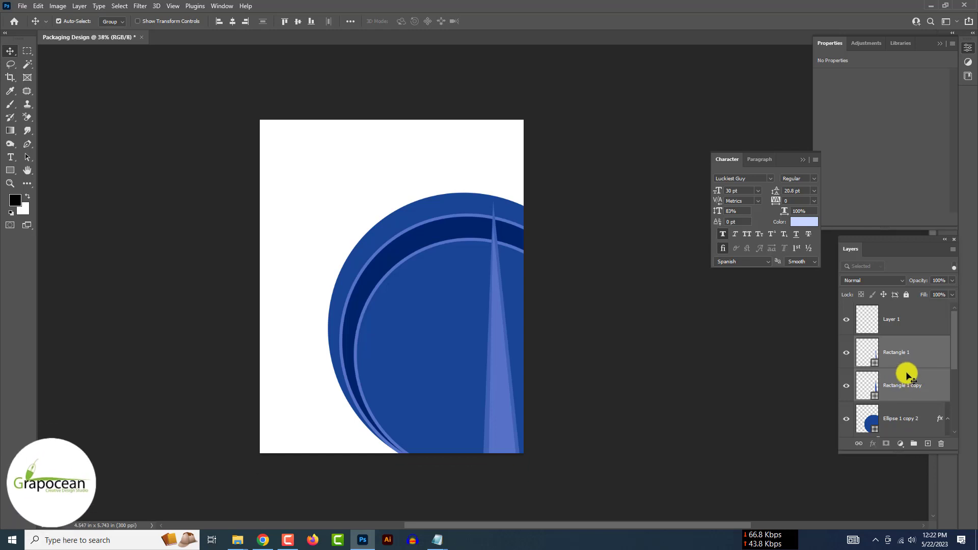
# Step: Convert both ray layers into one smart object and place a slightly rotated copy to the left
pyautogui.rightClick(921, 350)
pyautogui.click(839, 240)
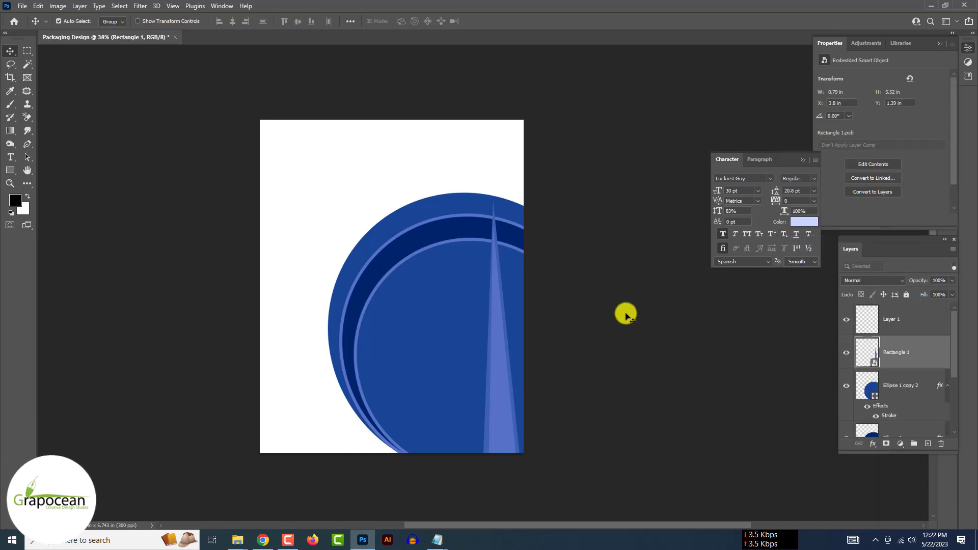
pyautogui.moveTo(493, 361); pyautogui.dragTo(463, 356)
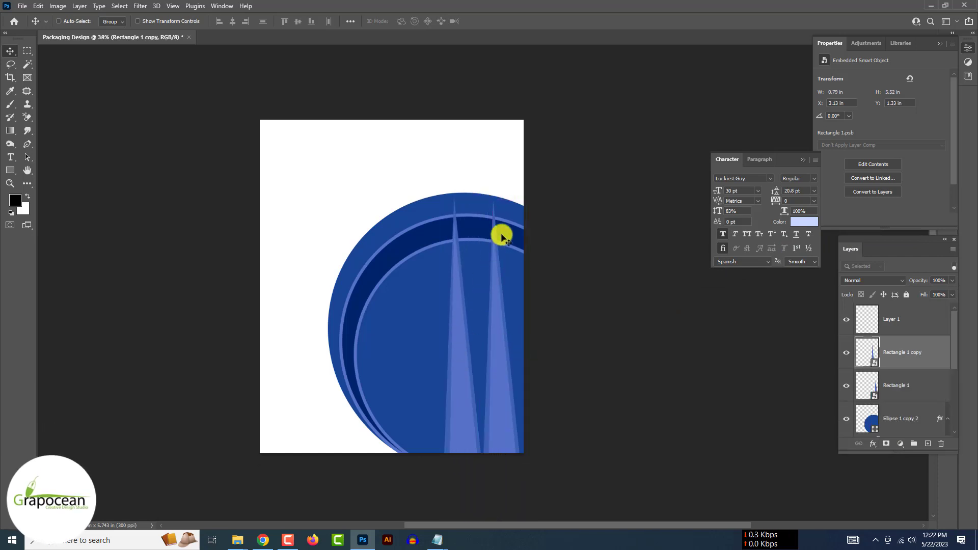
pyautogui.hotkey('ctrl', 't')
pyautogui.moveTo(517, 191); pyautogui.dragTo(538, 199)
pyautogui.moveTo(511, 285); pyautogui.dragTo(460, 441)
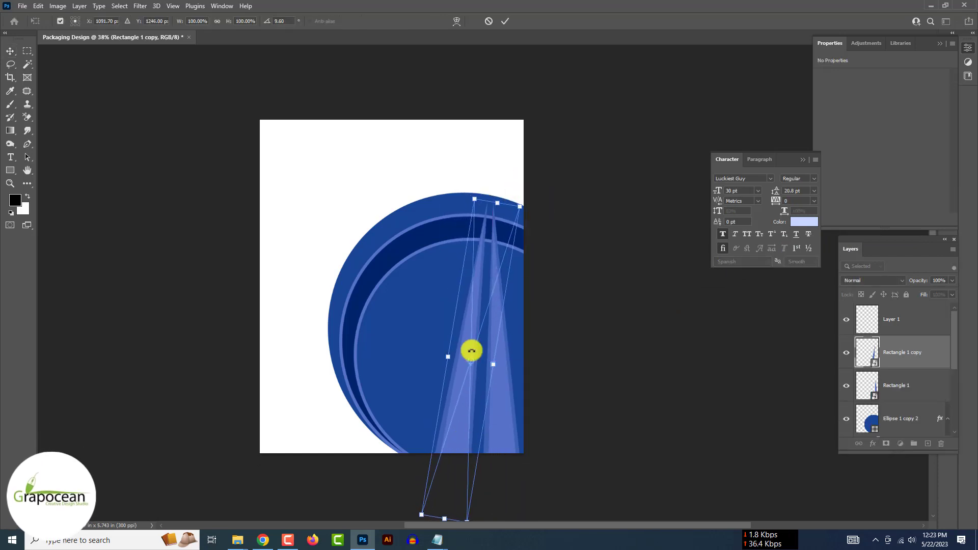
pyautogui.press('Return')
# Step: Add two more ray copies further left, rotated to about 18° and 26°
pyautogui.moveTo(461, 370); pyautogui.dragTo(429, 356)
pyautogui.hotkey('ctrl', 't')
pyautogui.moveTo(491, 177); pyautogui.dragTo(511, 191)
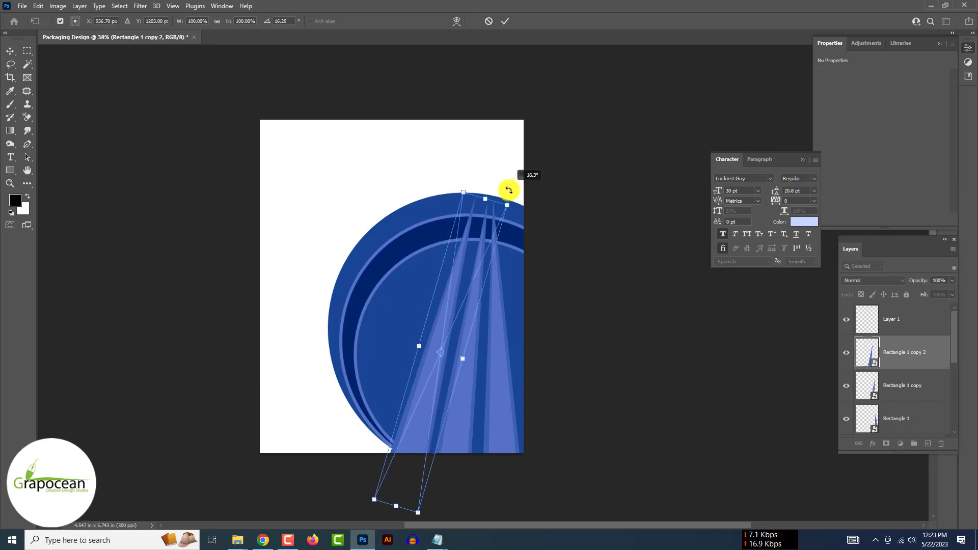
pyautogui.press('Return')
pyautogui.moveTo(437, 395); pyautogui.dragTo(409, 386)
pyautogui.hotkey('ctrl', 't')
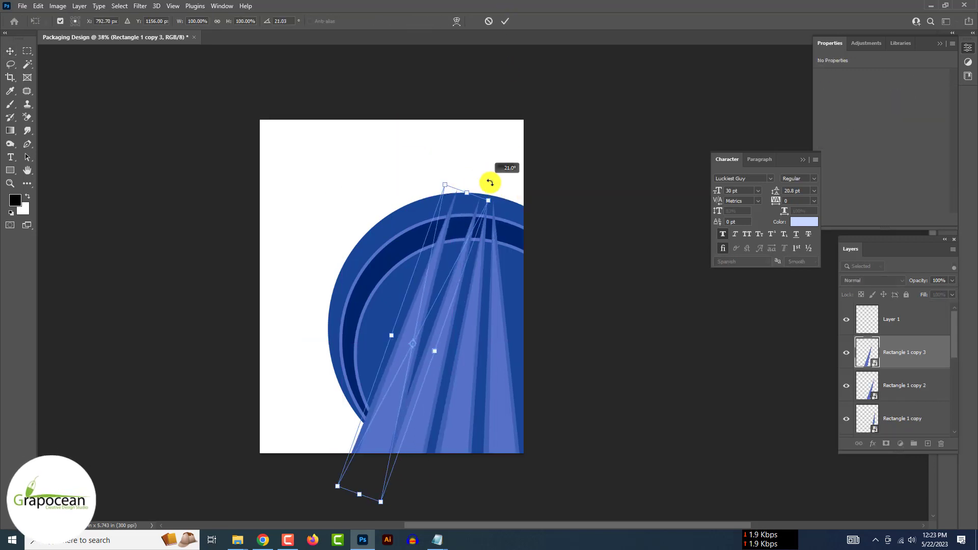
pyautogui.moveTo(488, 179); pyautogui.dragTo(498, 176)
pyautogui.click(505, 20)
# Step: Add two more ray copies toward the lower left, rotated to about 36° and 44°
pyautogui.moveTo(430, 266); pyautogui.dragTo(385, 326)
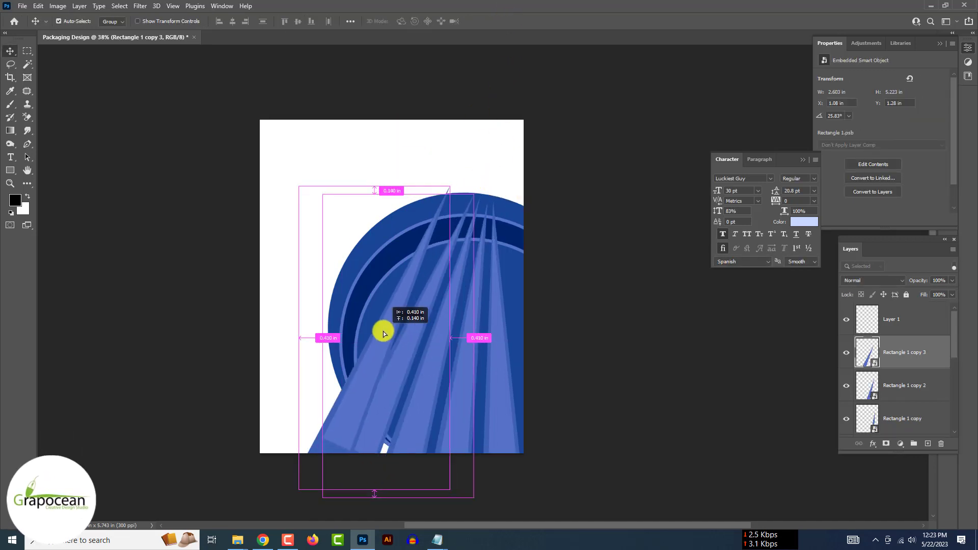
pyautogui.hotkey('ctrl', 't')
pyautogui.moveTo(491, 196); pyautogui.dragTo(499, 225)
pyautogui.click(504, 21)
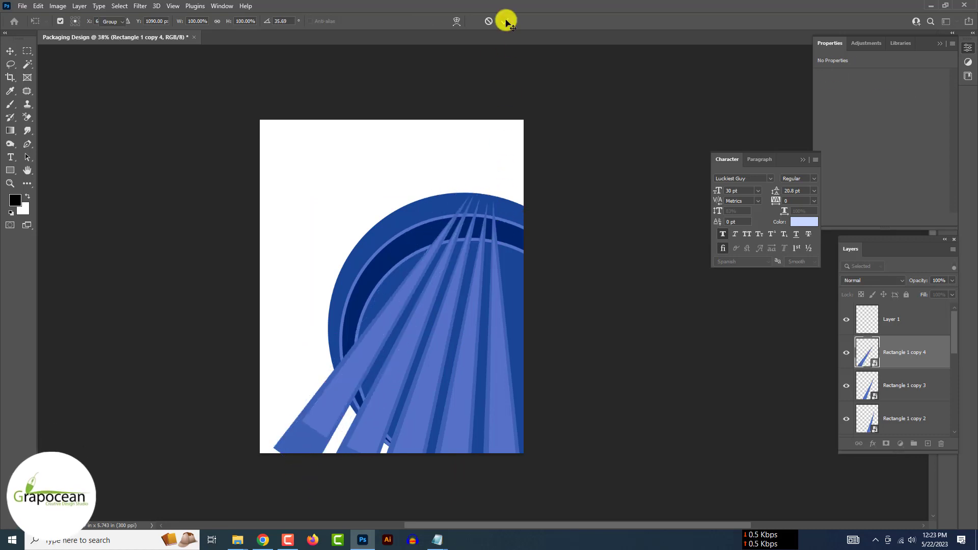
pyautogui.moveTo(365, 334); pyautogui.dragTo(372, 334)
pyautogui.moveTo(394, 370); pyautogui.dragTo(396, 371)
pyautogui.hotkey('ctrl', 'j')
pyautogui.hotkey('ctrl', 't')
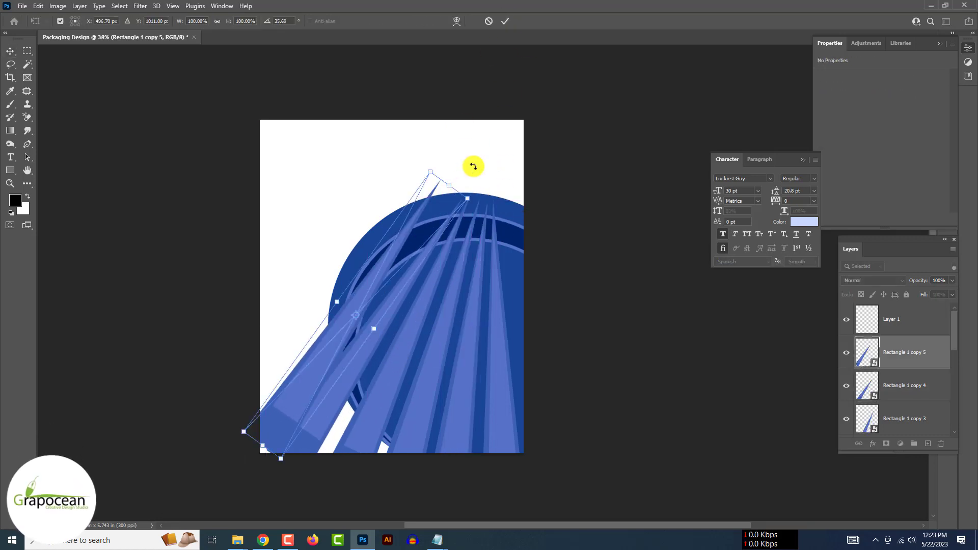
pyautogui.moveTo(458, 168); pyautogui.dragTo(454, 218)
pyautogui.moveTo(336, 334)
pyautogui.mouseDown()
pyautogui.moveTo(326, 334)
pyautogui.moveTo(353, 302)
pyautogui.mouseUp()
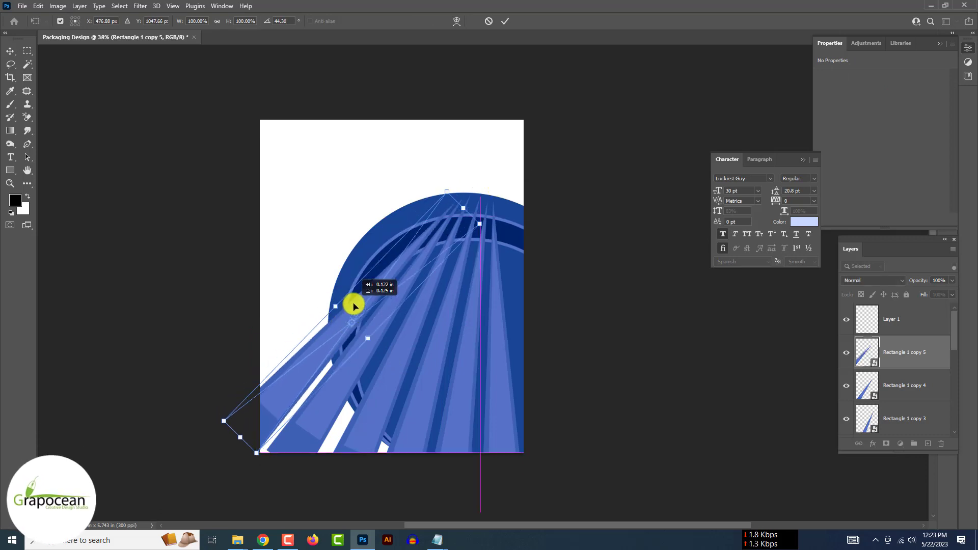
pyautogui.click(504, 22)
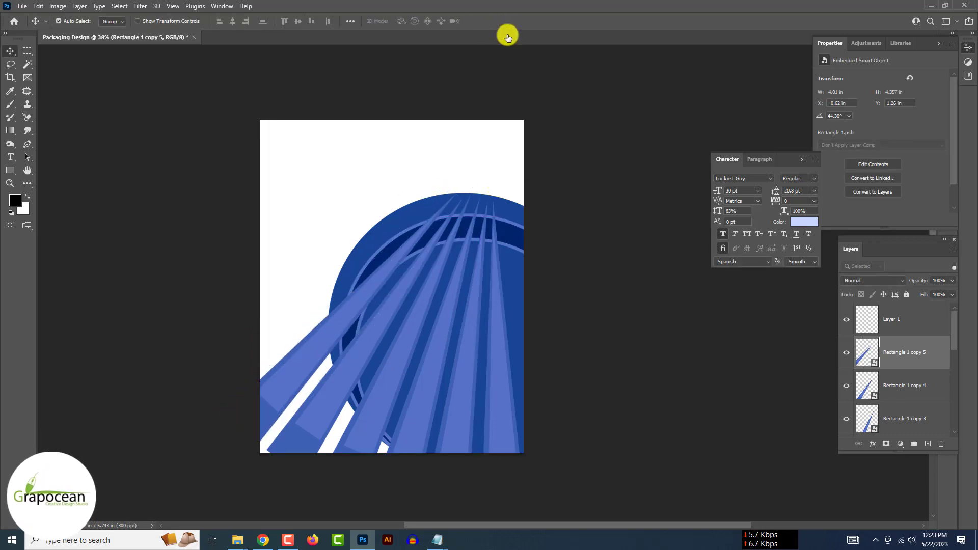
# Step: Scale all ray layers up to about 114%, move them lower, and convert them to one smart object
pyautogui.keyDown('shift'); pyautogui.click(901, 390); pyautogui.keyUp('shift')
pyautogui.hotkey('ctrl', 't')
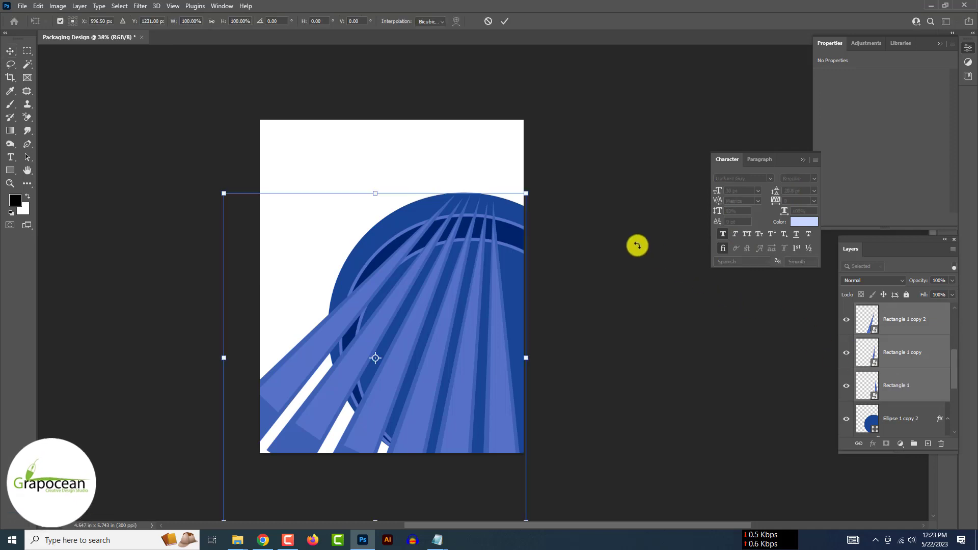
pyautogui.moveTo(524, 192); pyautogui.dragTo(554, 157)
pyautogui.moveTo(468, 327)
pyautogui.mouseDown()
pyautogui.moveTo(472, 400)
pyautogui.moveTo(458, 383)
pyautogui.mouseUp()
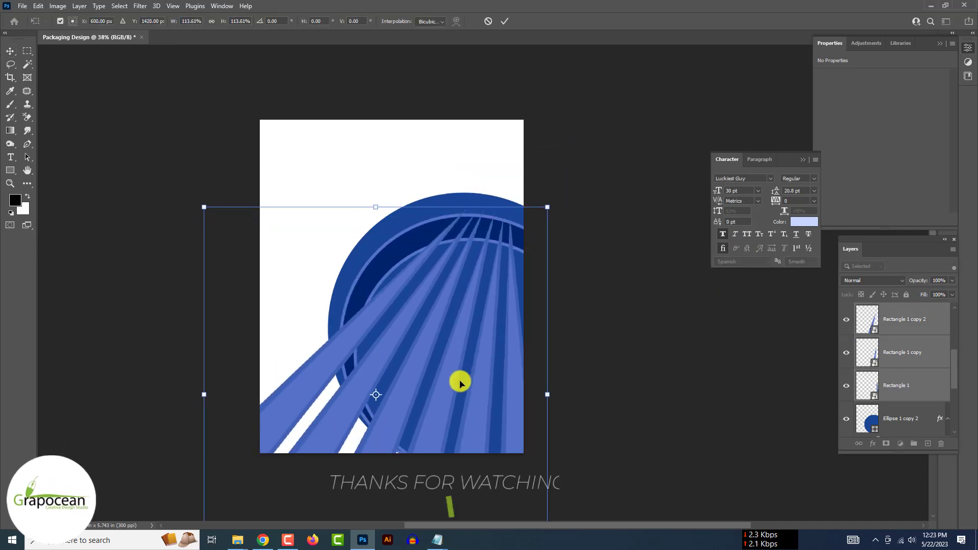
pyautogui.click(504, 22)
pyautogui.hotkey('ctrl', 't')
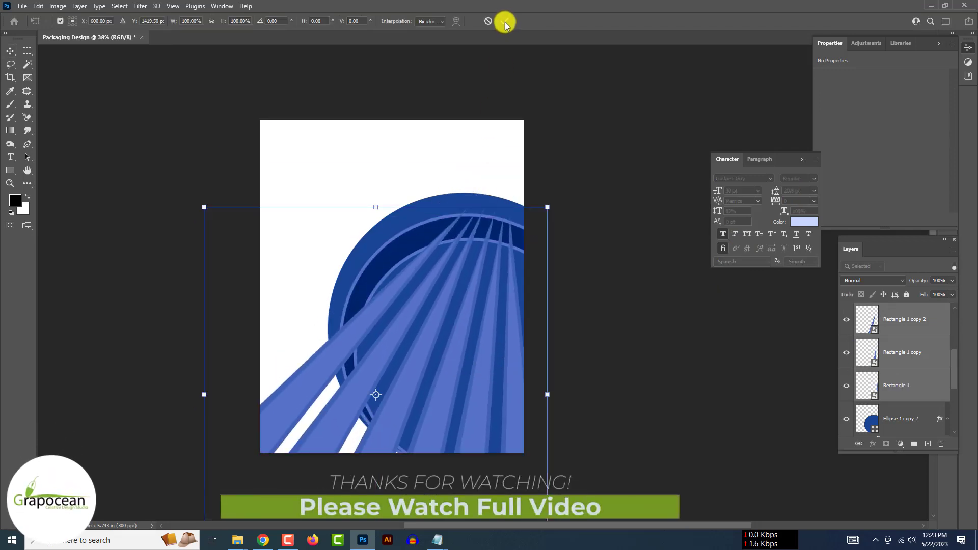
pyautogui.click(503, 21)
pyautogui.rightClick(908, 327)
pyautogui.click(860, 183)
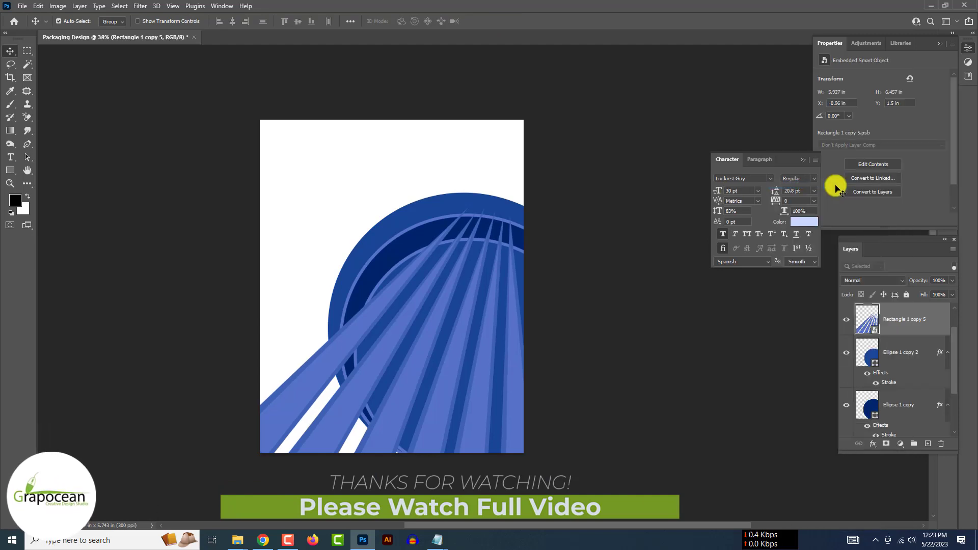
# Step: Put the combined rays into Warp mode with a 5x5 grid and the Arc style
pyautogui.hotkey('ctrl', 't')
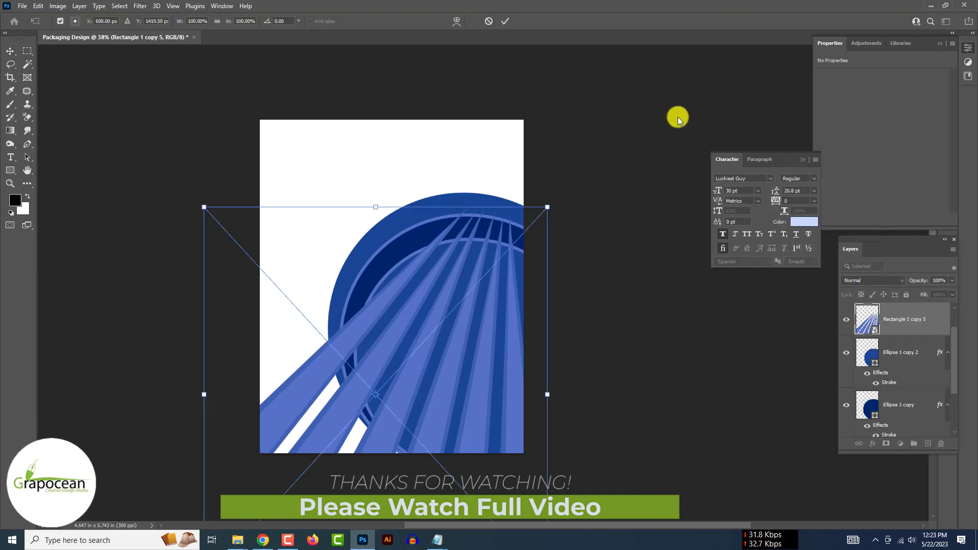
pyautogui.click(455, 21)
pyautogui.click(186, 22)
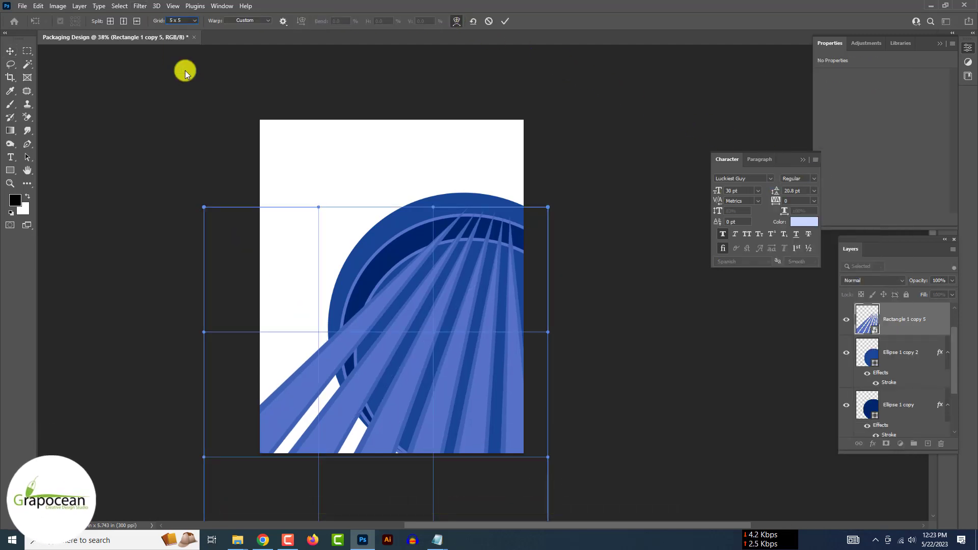
pyautogui.click(182, 21)
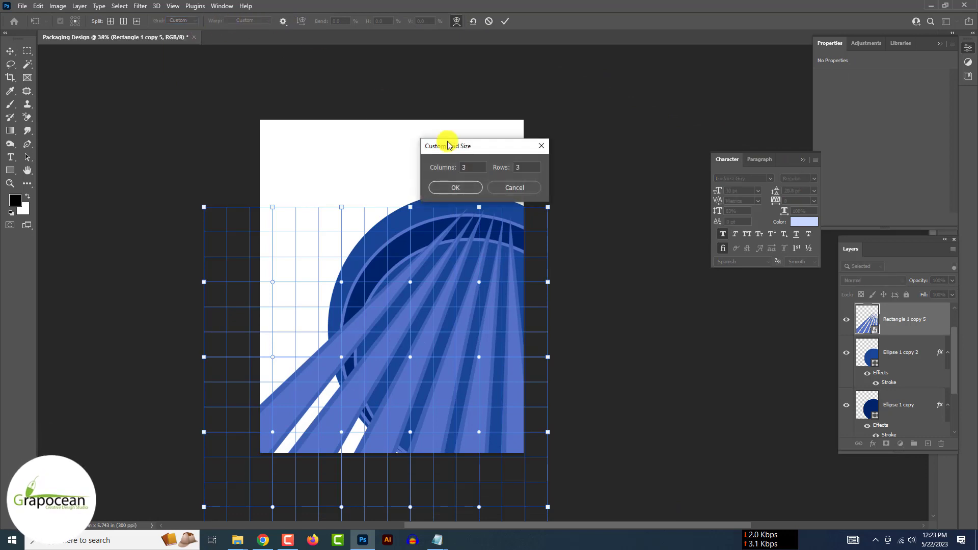
pyautogui.press('Return')
pyautogui.click(250, 20)
pyautogui.click(245, 45)
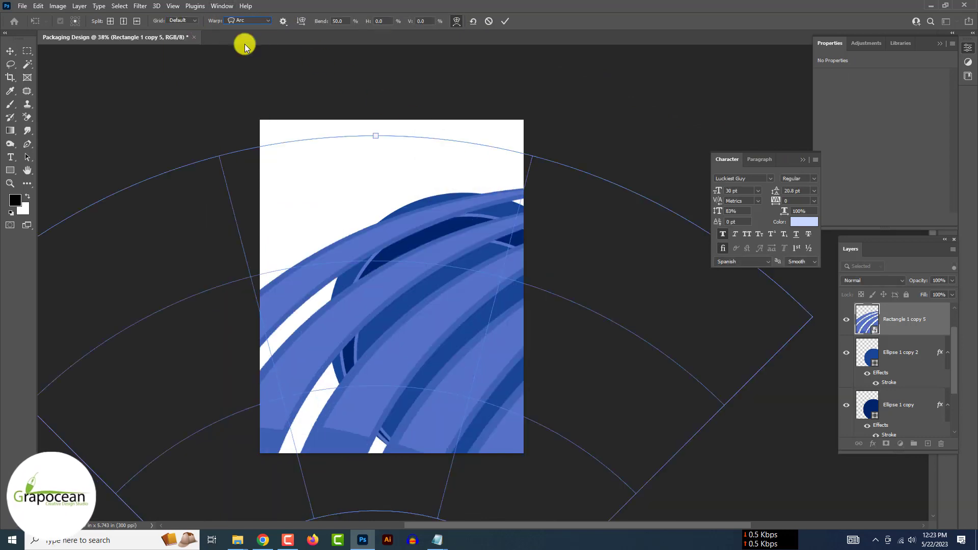
# Step: Bend the arc to -69.5 and position the swirled rays over the blue circle
pyautogui.moveTo(303, 28)
pyautogui.mouseDown()
pyautogui.moveTo(294, 22)
pyautogui.moveTo(294, 44)
pyautogui.moveTo(245, 48)
pyautogui.moveTo(1, 51)
pyautogui.mouseUp()
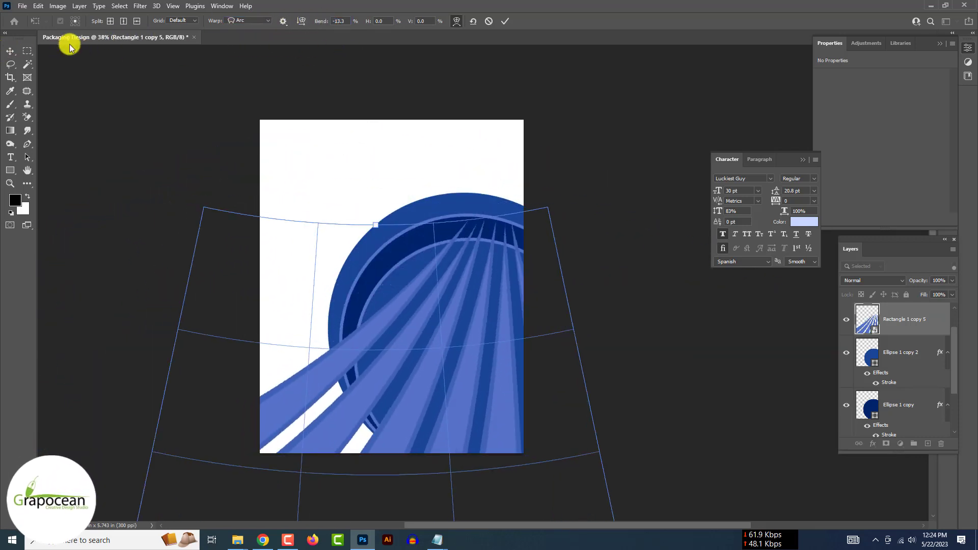
pyautogui.moveTo(70, 47)
pyautogui.mouseDown()
pyautogui.moveTo(273, 19)
pyautogui.moveTo(140, 20)
pyautogui.moveTo(34, 41)
pyautogui.mouseUp()
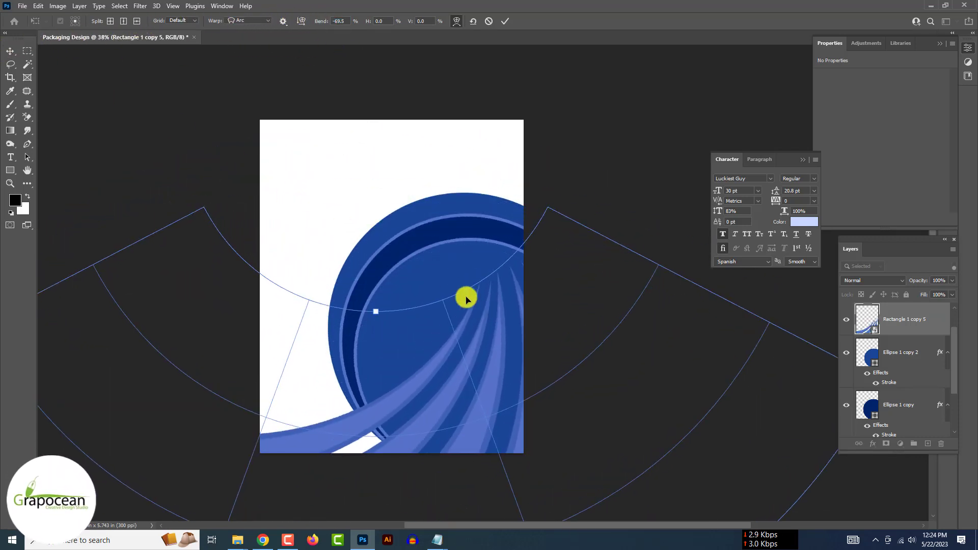
pyautogui.moveTo(466, 300); pyautogui.dragTo(443, 283)
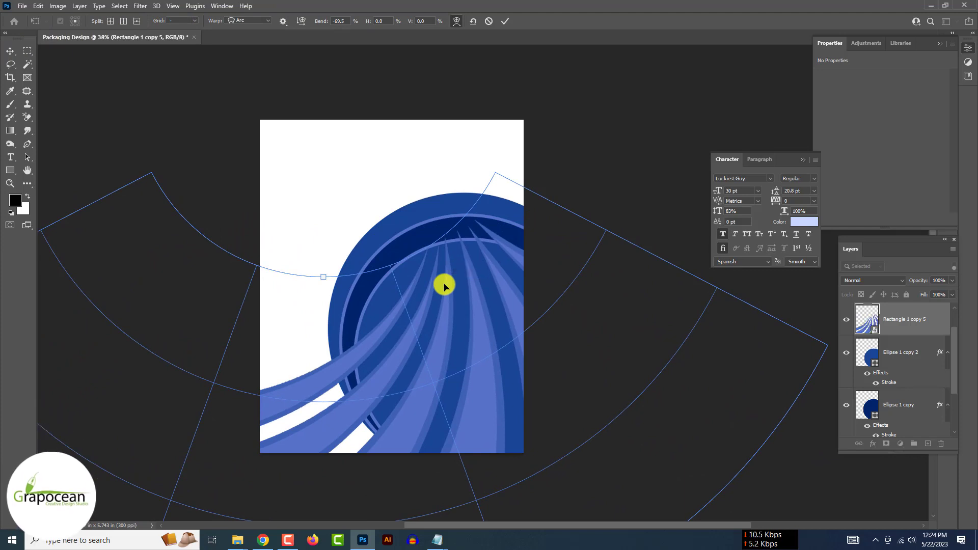
pyautogui.moveTo(457, 321); pyautogui.dragTo(452, 329)
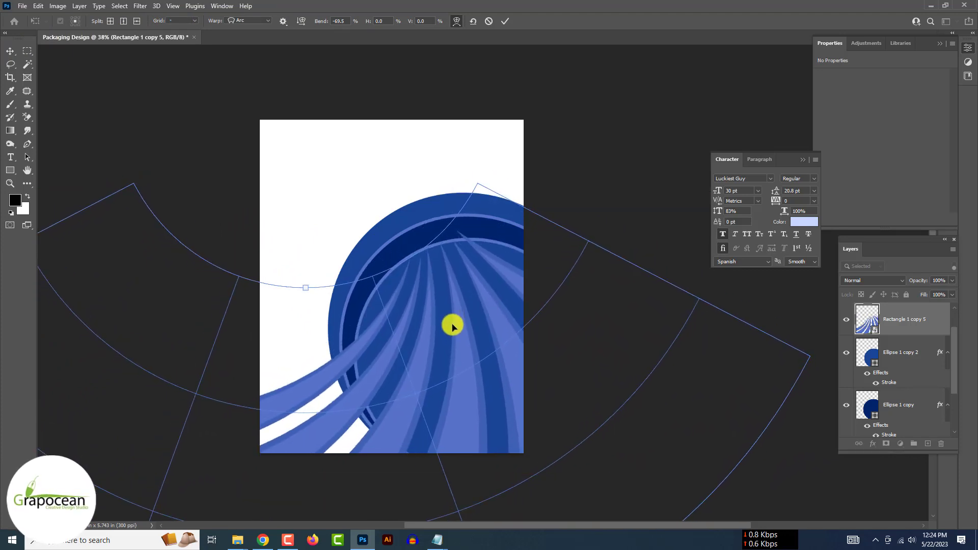
pyautogui.click(504, 21)
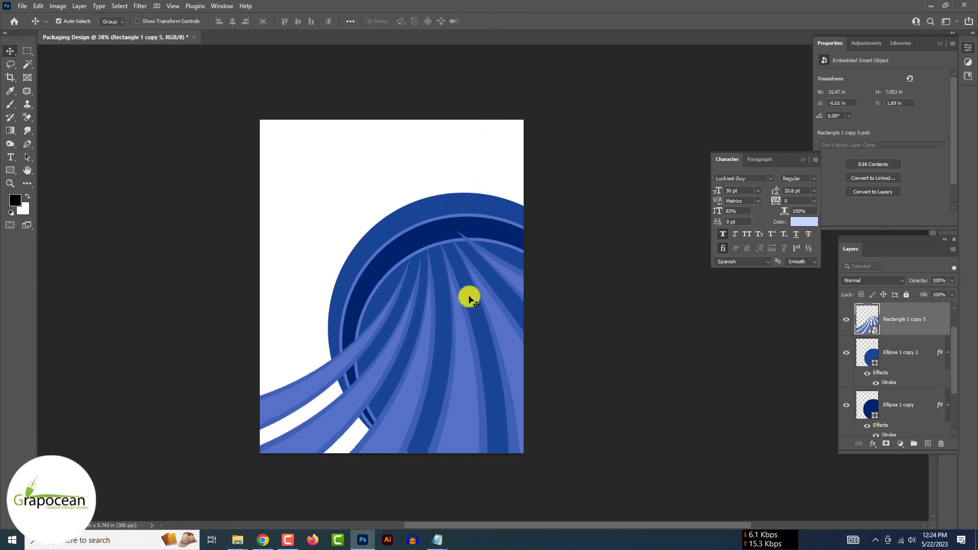
pyautogui.moveTo(469, 299); pyautogui.dragTo(463, 331)
# Step: Select the swirl layer rather than its mask and dismiss the warning alerts
pyautogui.scroll(-3, 463, 331)
pyautogui.scroll(4, 462, 332)
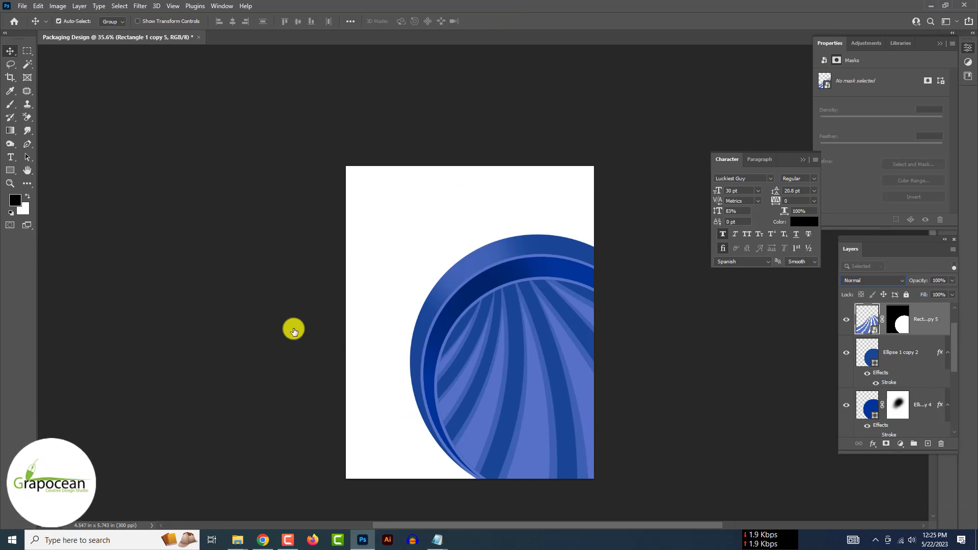
pyautogui.click(502, 217)
pyautogui.click(903, 321)
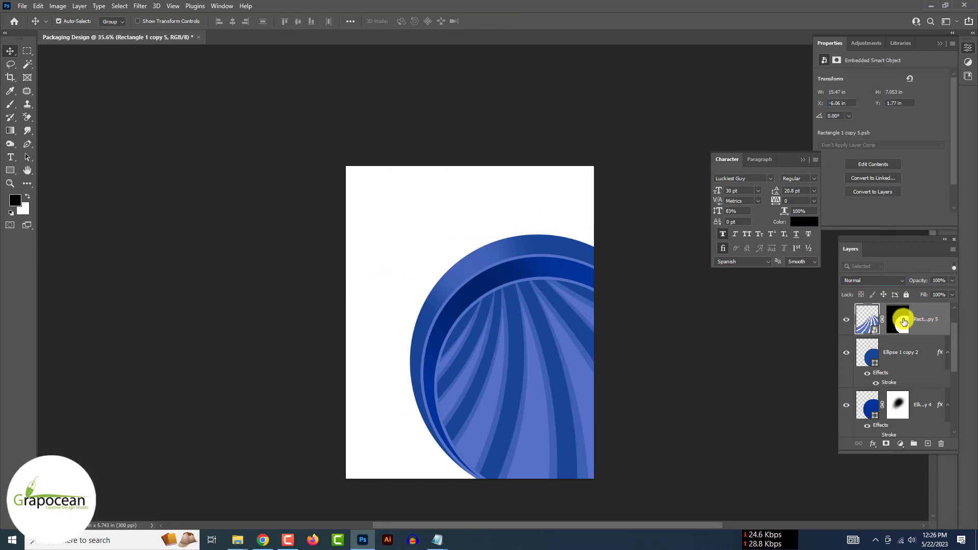
pyautogui.doubleClick(871, 319)
pyautogui.click(499, 211)
# Step: Open the rays smart object's contents and close them to update the label
pyautogui.scroll(-5, 494, 240)
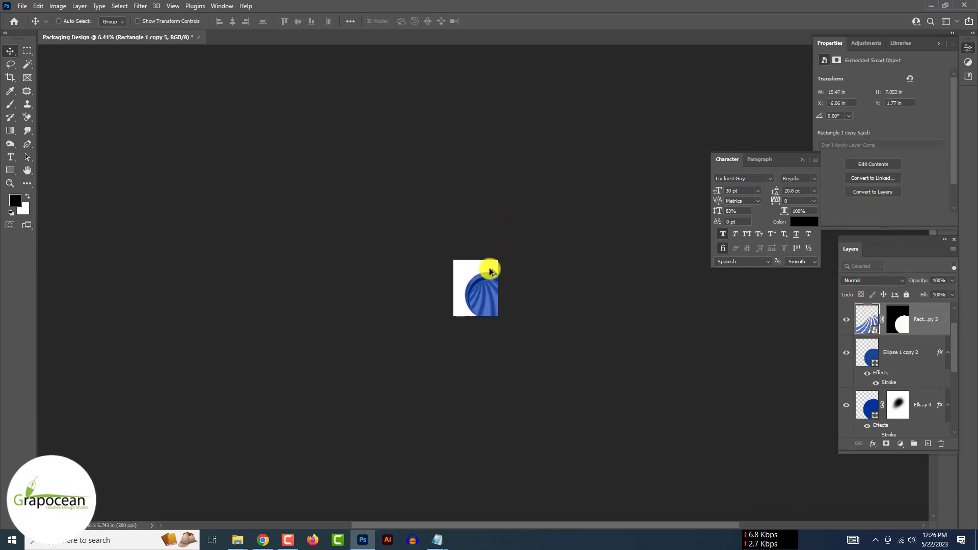
pyautogui.scroll(4, 481, 308)
pyautogui.moveTo(481, 309); pyautogui.dragTo(507, 286)
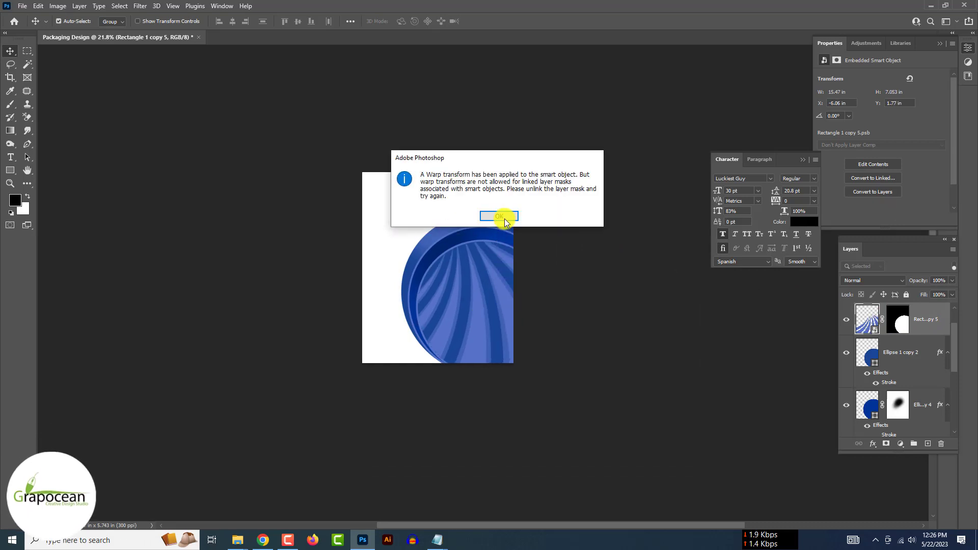
pyautogui.click(503, 217)
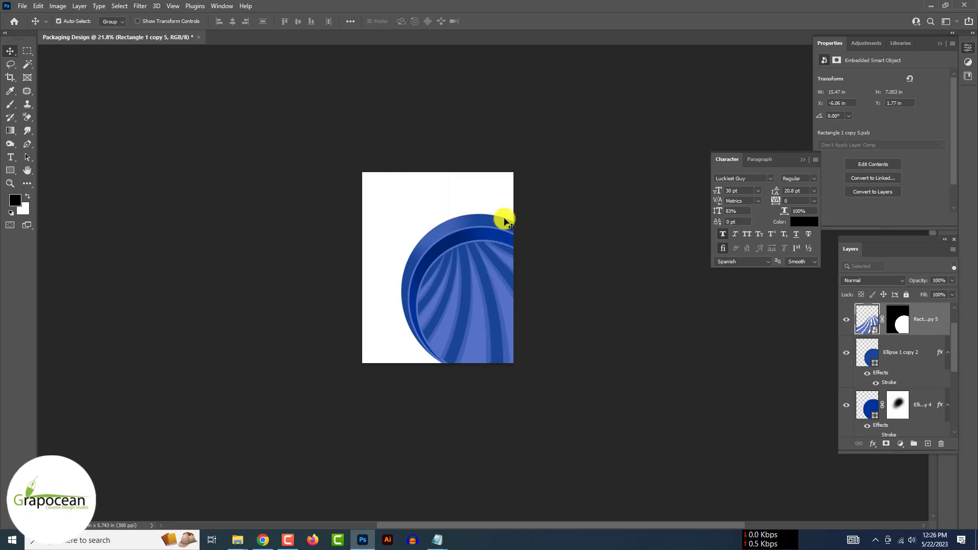
pyautogui.doubleClick(868, 328)
pyautogui.click(379, 39)
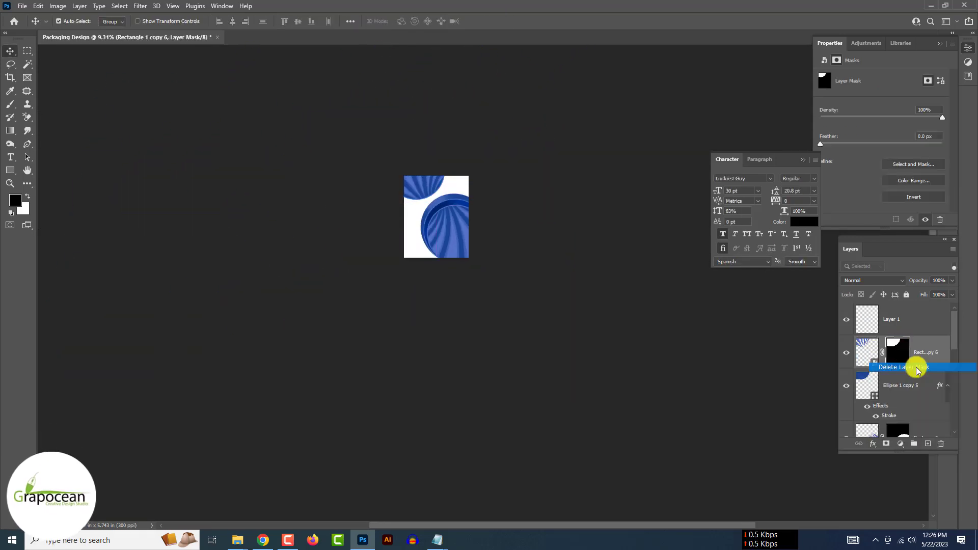
# Step: Move the mask to the other rays layer and draw a dark-blue curved shape across the top
pyautogui.moveTo(896, 352); pyautogui.dragTo(900, 385)
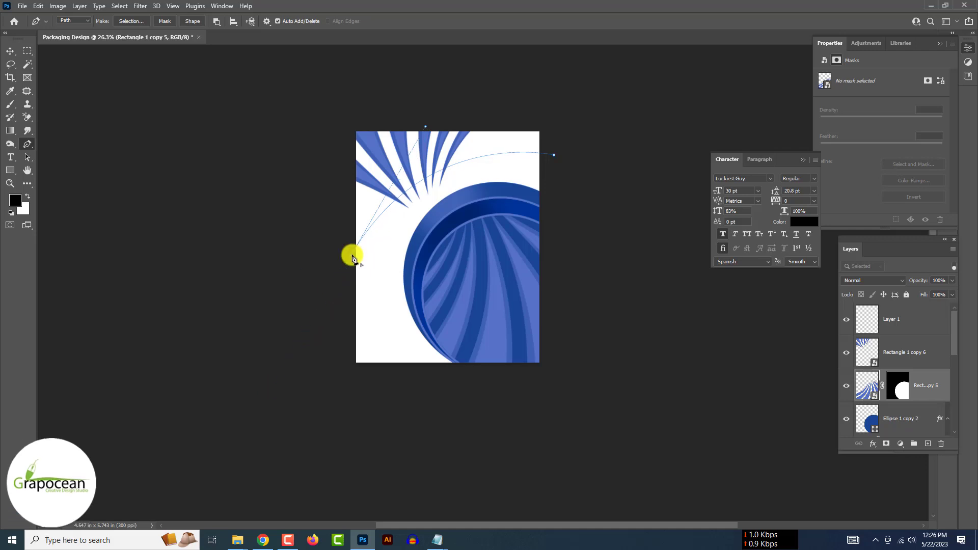
pyautogui.click(548, 153)
pyautogui.moveTo(354, 235); pyautogui.dragTo(296, 361)
pyautogui.click(114, 21)
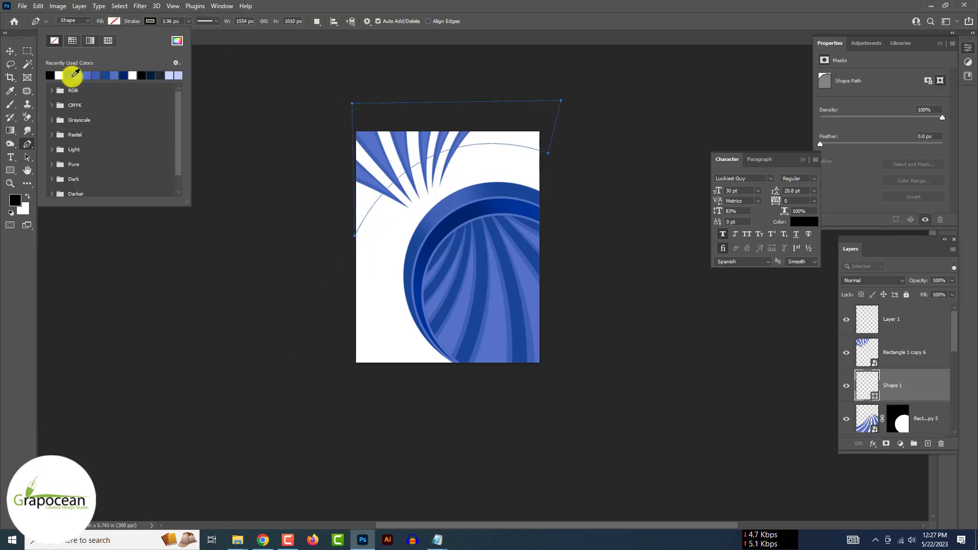
pyautogui.click(70, 74)
pyautogui.press('v')
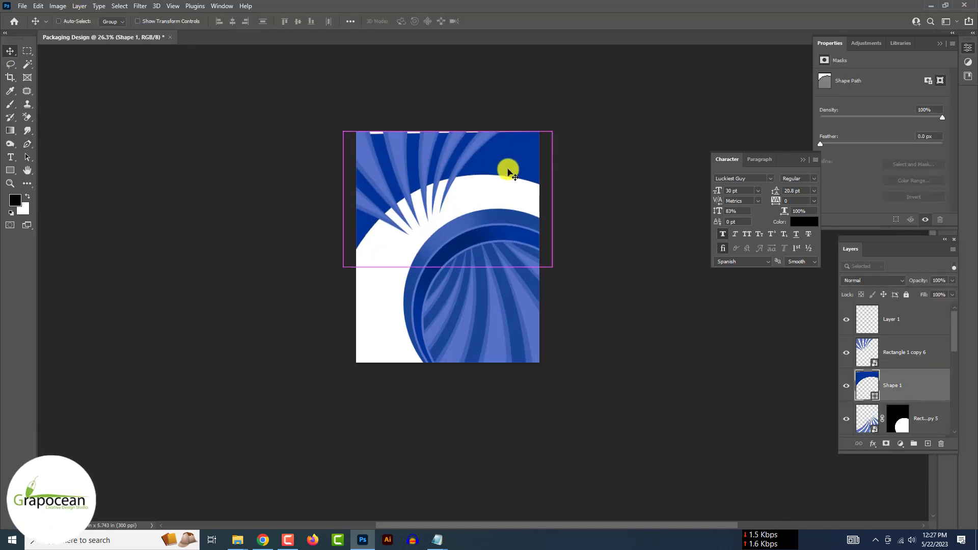
# Step: Duplicate the curved shape, recolour it lighter blue, and mask the rays copy to it
pyautogui.keyDown('alt'); pyautogui.moveTo(506, 168); pyautogui.dragTo(509, 169); pyautogui.keyUp('alt')
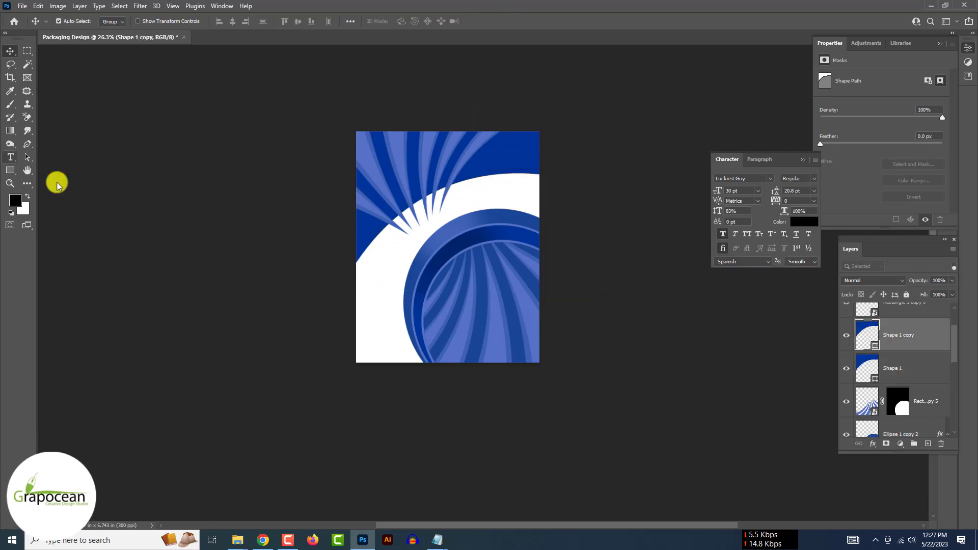
pyautogui.doubleClick(864, 373)
pyautogui.click(451, 224)
pyautogui.click(931, 347)
pyautogui.click(831, 401)
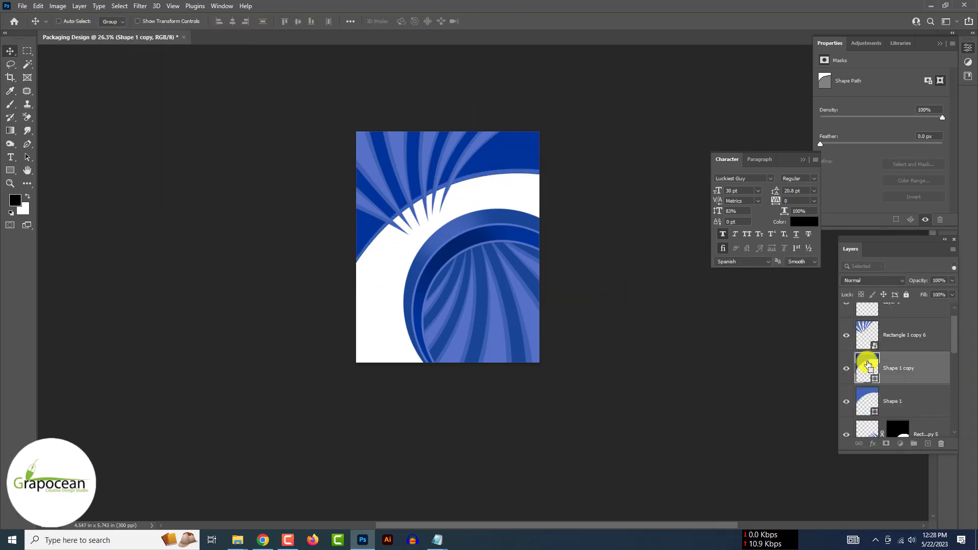
pyautogui.keyDown('alt'); pyautogui.moveTo(831, 401); pyautogui.dragTo(832, 310); pyautogui.keyUp('alt')
pyautogui.click(860, 433)
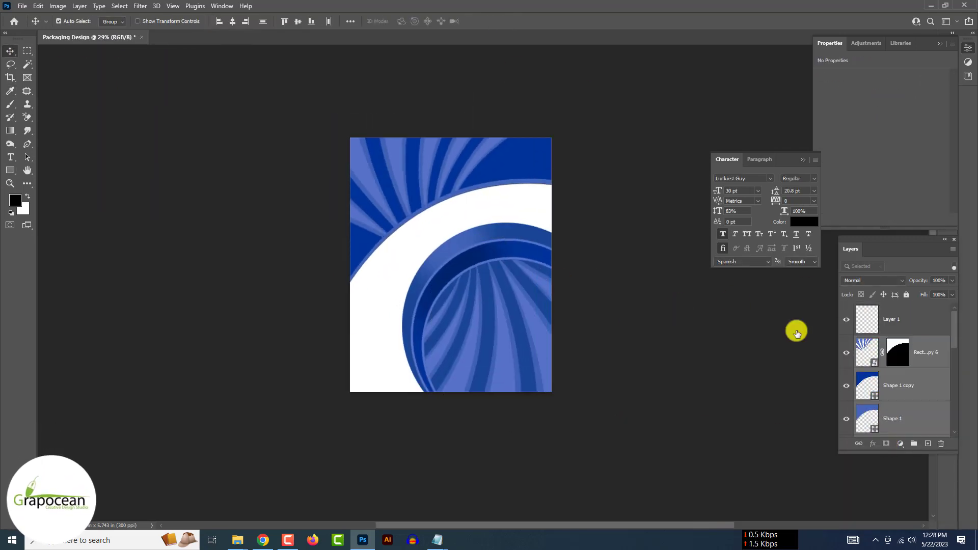
pyautogui.scroll(-3, 926, 356)
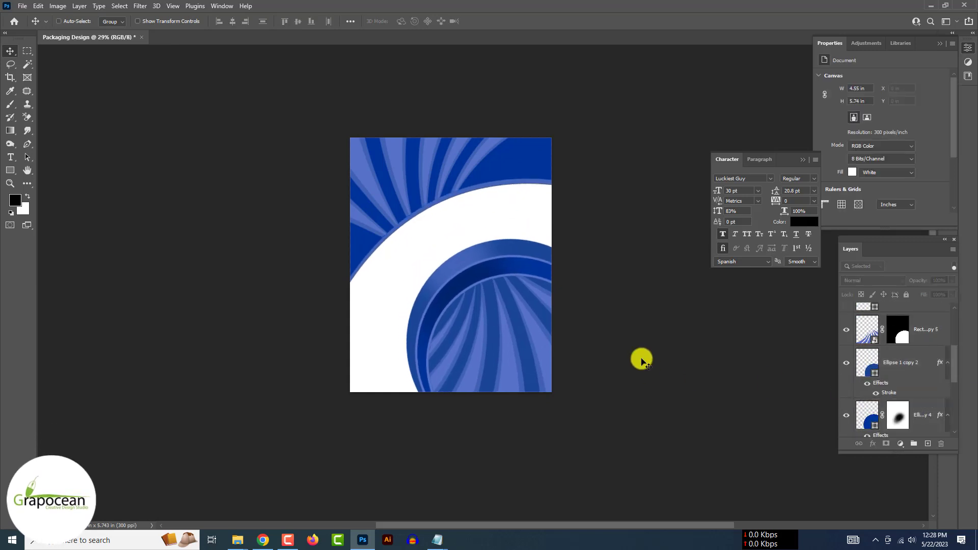
# Step: Give the top rays a drop shadow with lowered opacity and adjusted distance and size
pyautogui.rightClick(907, 357)
pyautogui.click(835, 76)
pyautogui.click(566, 499)
pyautogui.moveTo(729, 388); pyautogui.dragTo(730, 388)
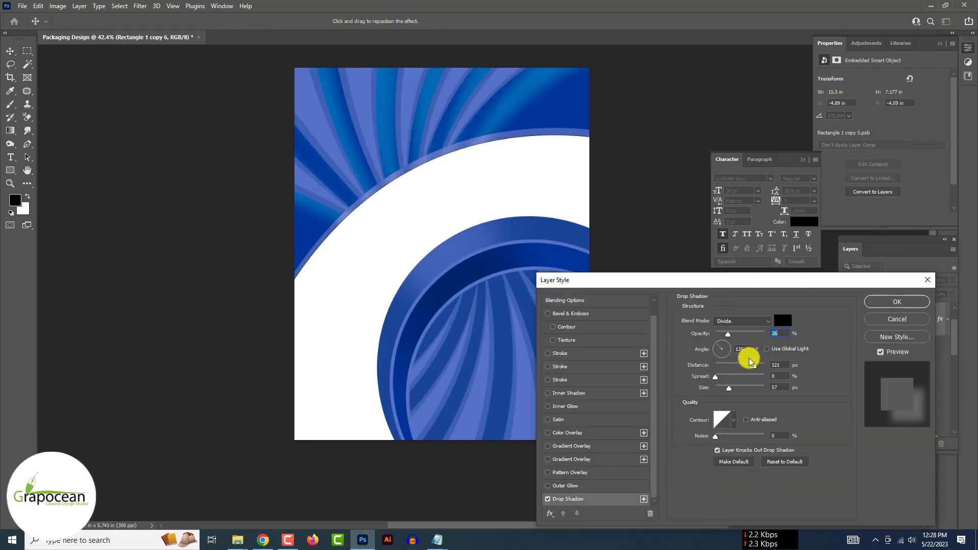
pyautogui.moveTo(764, 334)
pyautogui.mouseDown()
pyautogui.moveTo(753, 333)
pyautogui.moveTo(739, 366)
pyautogui.mouseUp()
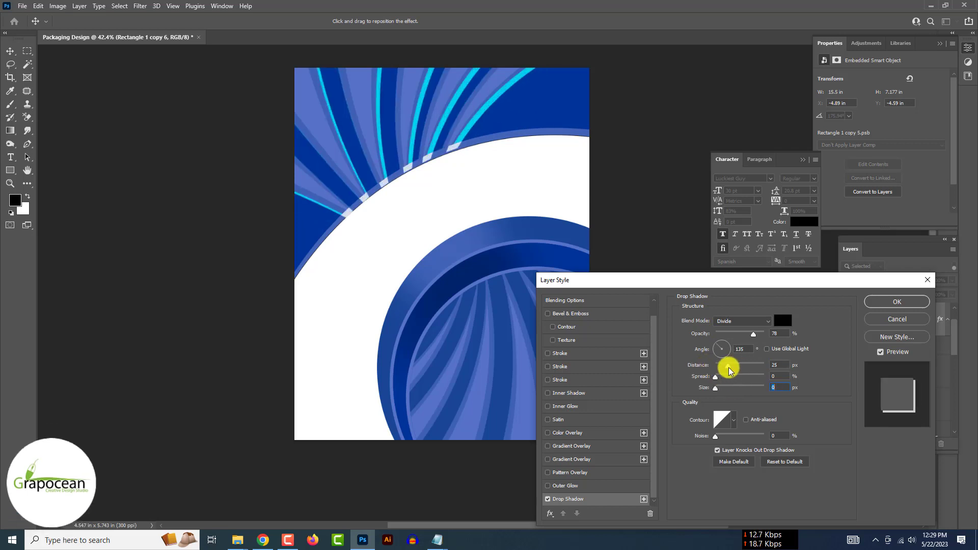
pyautogui.click(741, 321)
pyautogui.click(733, 387)
pyautogui.press('Return')
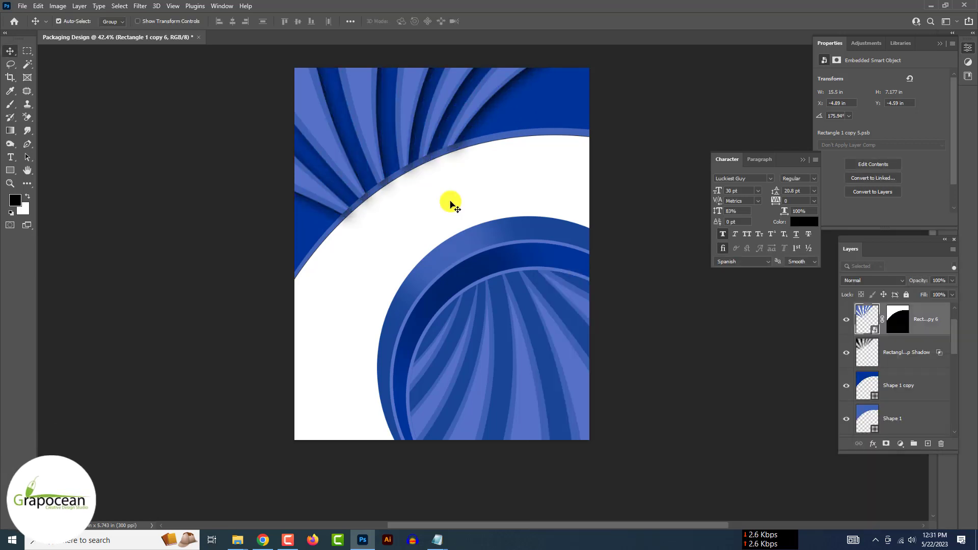
# Step: Select the lower masked rays layer, target its mask and enlarge the brush
pyautogui.scroll(-1, 866, 387)
pyautogui.click(845, 423)
pyautogui.hotkey('ctrl', '\\')
pyautogui.press(']')
pyautogui.press(']')
pyautogui.press(']')
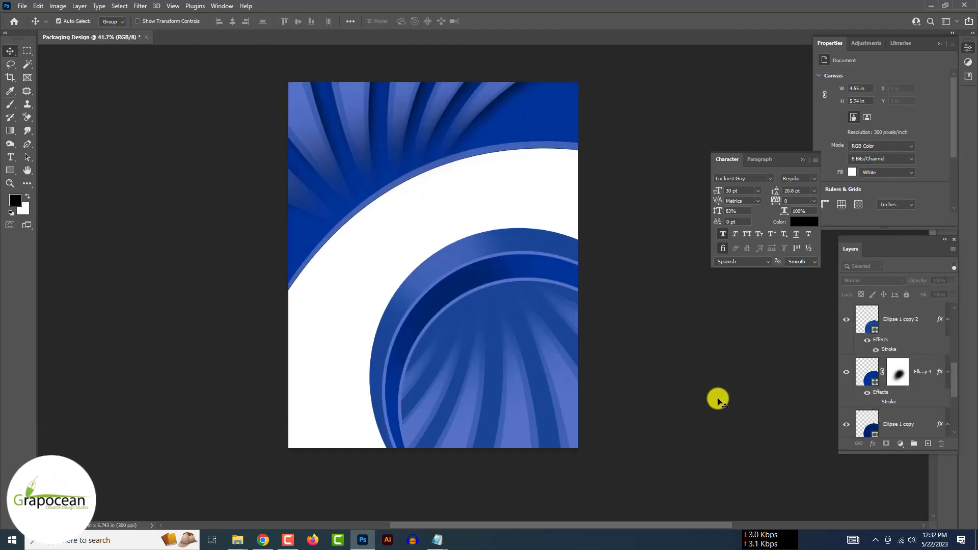
# Step: Stamp a rotated lens-flare brush onto a new empty layer
pyautogui.press('b')
pyautogui.click(63, 20)
pyautogui.click(20, 244)
pyautogui.click(477, 253)
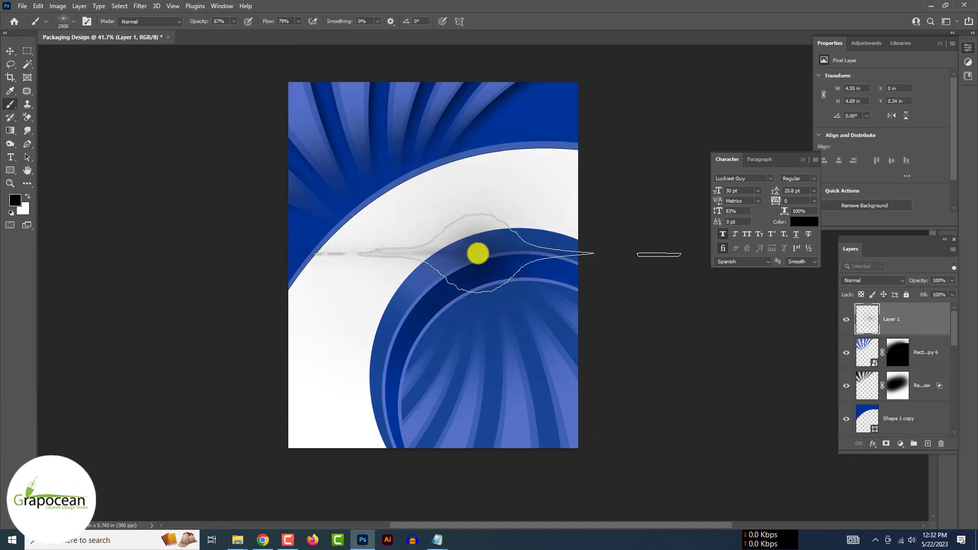
pyautogui.hotkey('ctrl', 'z')
pyautogui.click(506, 282)
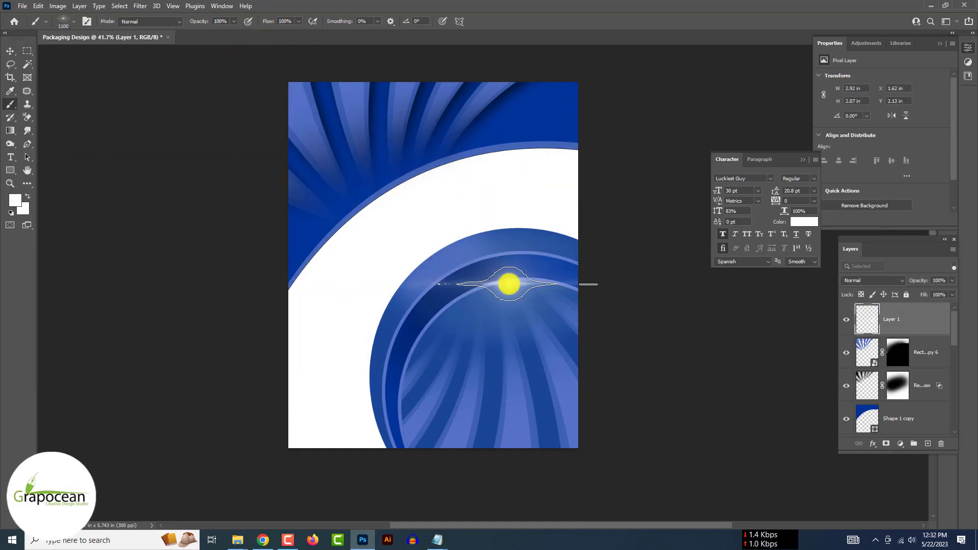
pyautogui.rightClick(546, 198)
pyautogui.moveTo(546, 198); pyautogui.dragTo(524, 234)
pyautogui.click(501, 279)
pyautogui.rightClick(508, 262)
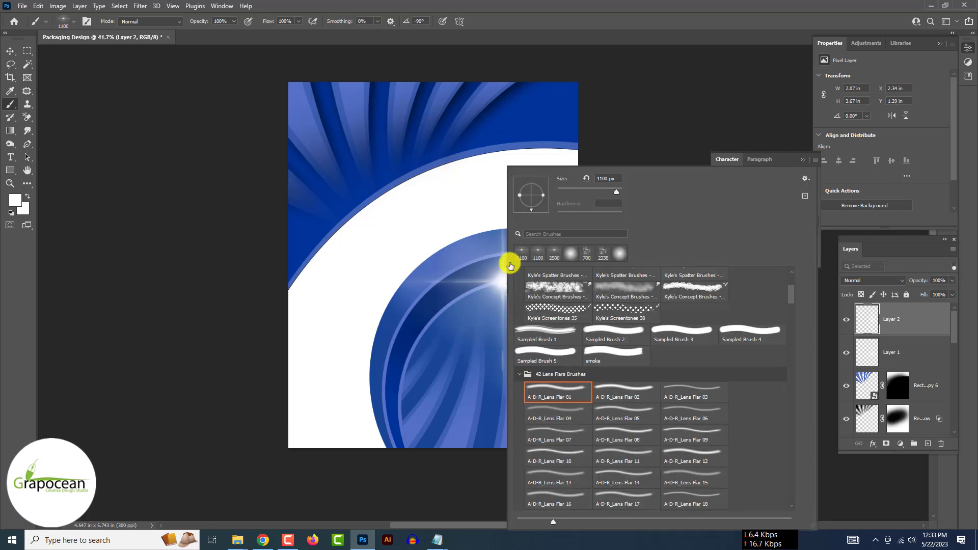
pyautogui.click(501, 279)
pyautogui.rightClick(516, 207)
pyautogui.scroll(-3, 509, 250)
# Step: Convert the flare layer to a Smart Object and move it upward
pyautogui.rightClick(896, 319)
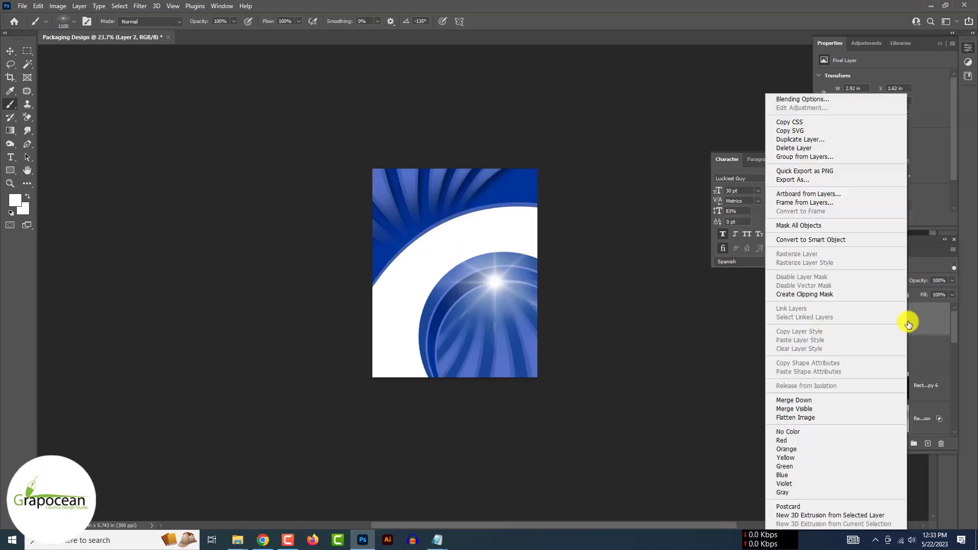
pyautogui.click(808, 236)
pyautogui.hotkey('ctrl', 't')
pyautogui.moveTo(479, 288)
pyautogui.mouseDown()
pyautogui.moveTo(489, 202)
pyautogui.moveTo(508, 283)
pyautogui.mouseUp()
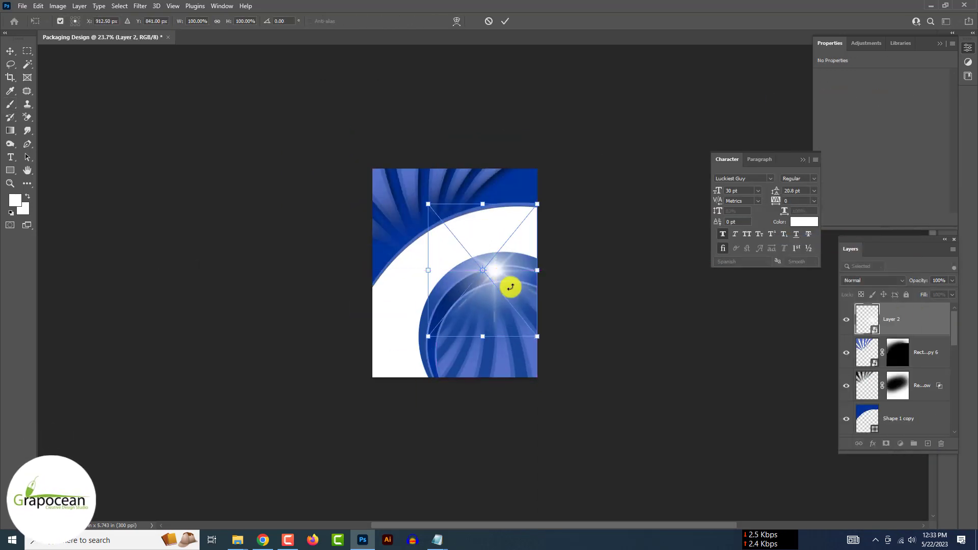
pyautogui.scroll(2, 508, 283)
pyautogui.press('Return')
# Step: Set the flare layer's blend mode to Vivid Light
pyautogui.doubleClick(912, 320)
pyautogui.press('alt')
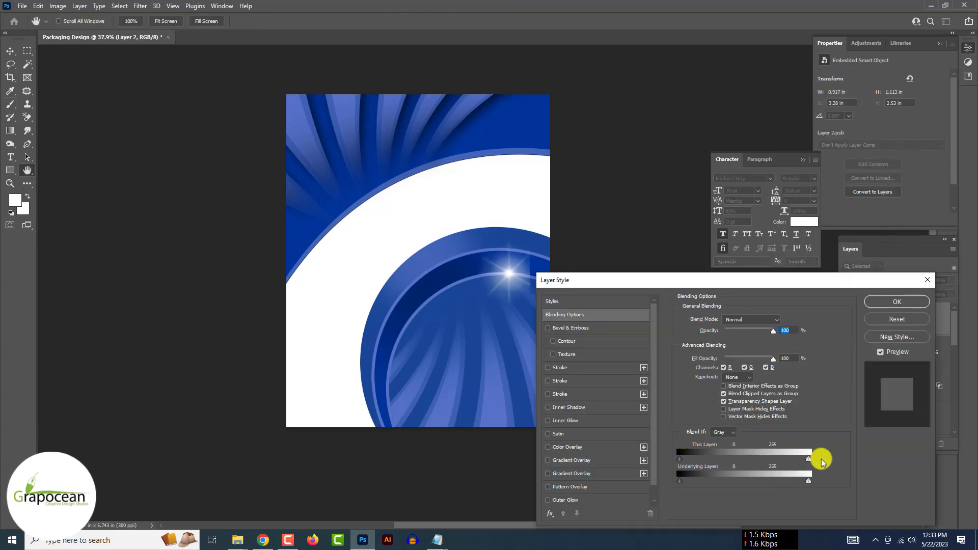
pyautogui.click(897, 302)
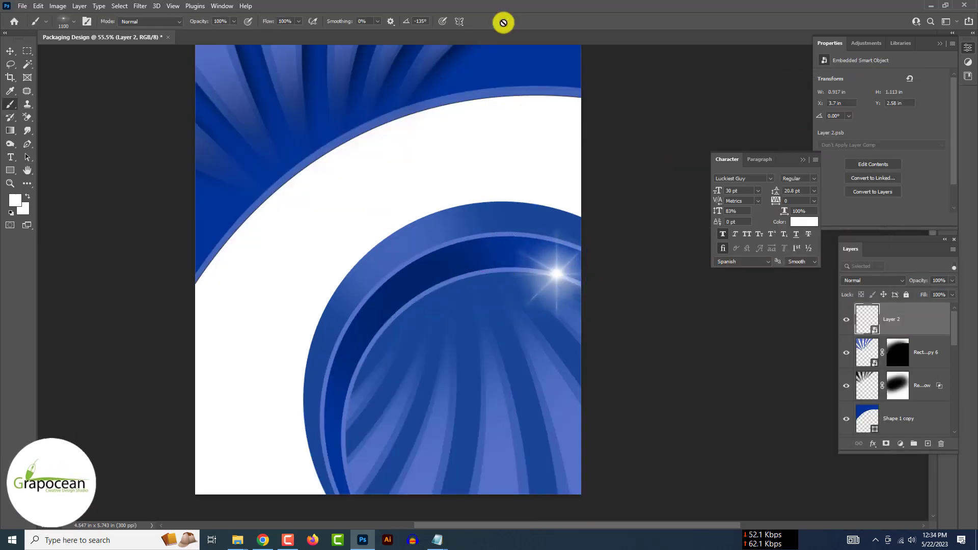
pyautogui.scroll(-1, 664, 51)
pyautogui.click(875, 280)
pyautogui.press('Down')
pyautogui.press('Down')
pyautogui.press('Down')
pyautogui.press('Down')
pyautogui.press('Down')
pyautogui.press('Down')
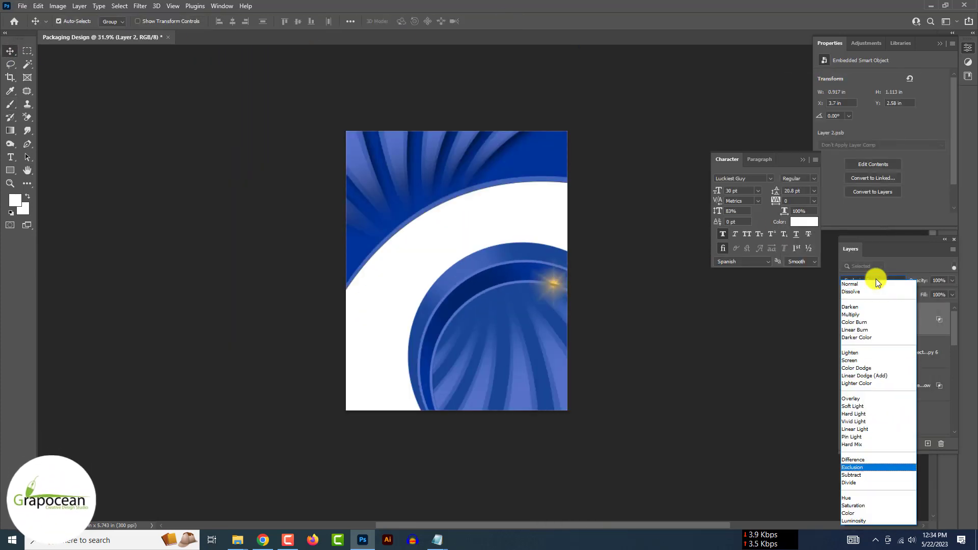
pyautogui.press('Up')
pyautogui.press('Up')
pyautogui.press('Up')
pyautogui.press('Return')
# Step: Move the flare to the top band and switch its blend to Linear Dodge (Add)
pyautogui.hotkey('ctrl', 't')
pyautogui.scroll(2, 535, 316)
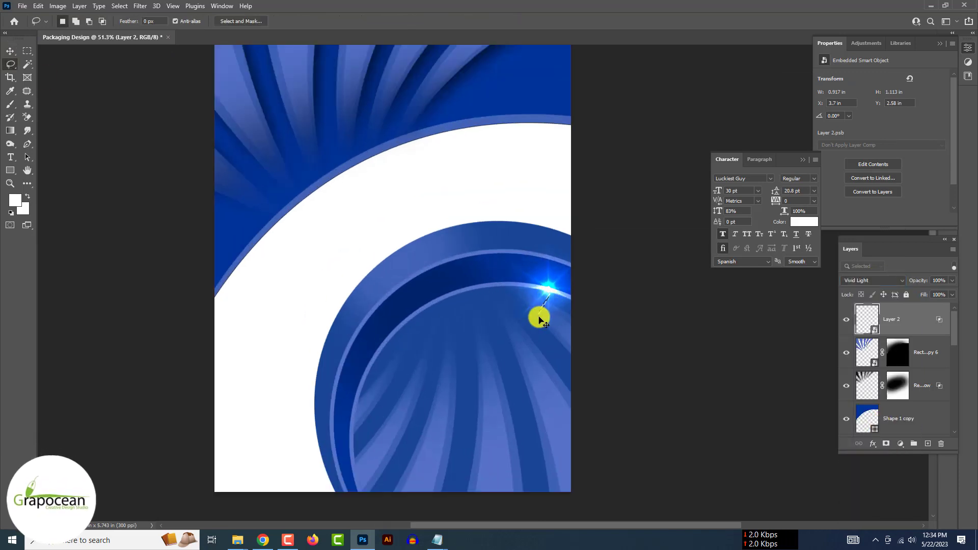
pyautogui.moveTo(523, 320); pyautogui.dragTo(476, 76)
pyautogui.scroll(2, 476, 76)
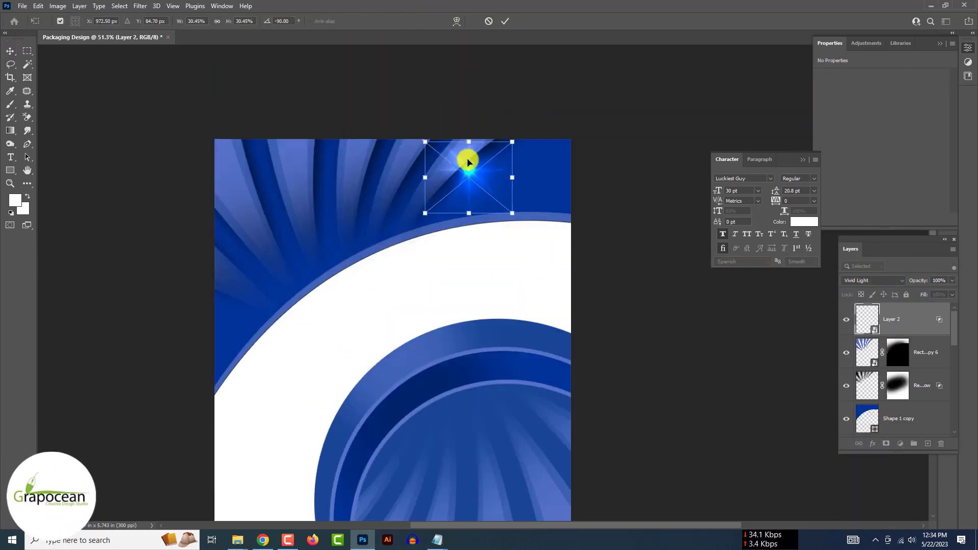
pyautogui.press('Return')
pyautogui.click(876, 280)
pyautogui.press('Down')
pyautogui.press('Down')
pyautogui.press('Down')
pyautogui.press('Return')
# Step: Place the flare on the blue ring's edge and mask off part of it
pyautogui.hotkey('ctrl', 't')
pyautogui.moveTo(465, 164); pyautogui.dragTo(524, 394)
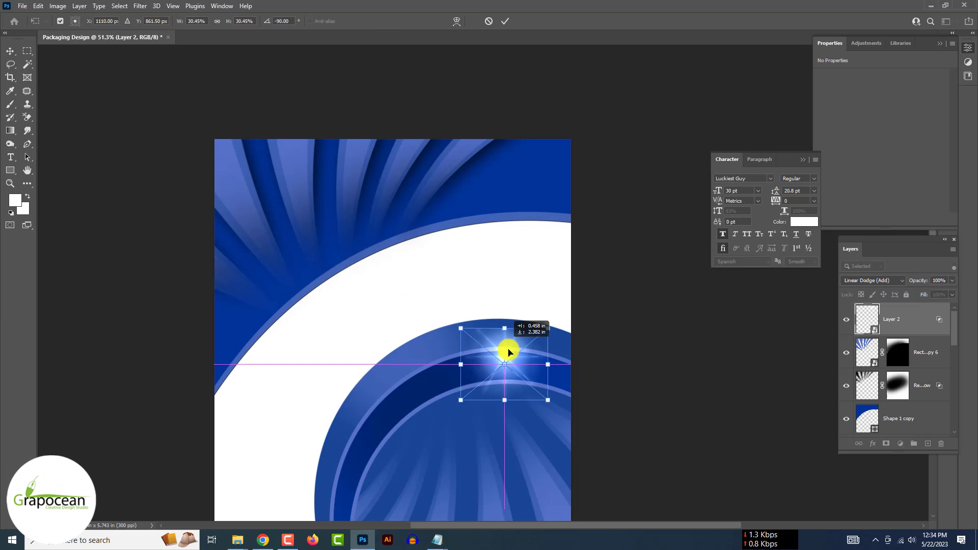
pyautogui.click(504, 21)
pyautogui.click(886, 443)
pyautogui.press('b')
pyautogui.scroll(3, 469, 342)
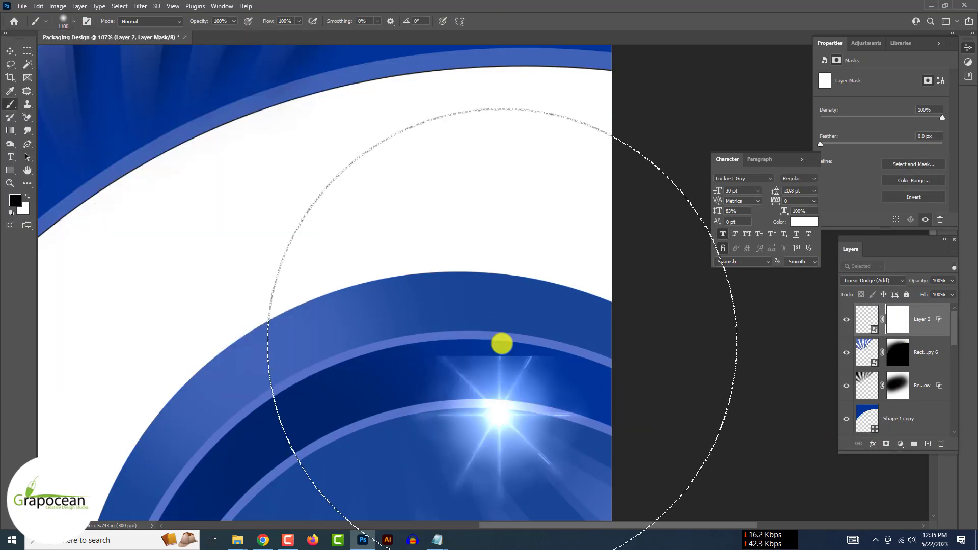
pyautogui.moveTo(568, 384)
pyautogui.mouseDown()
pyautogui.moveTo(380, 340)
pyautogui.moveTo(367, 384)
pyautogui.moveTo(273, 203)
pyautogui.mouseUp()
pyautogui.scroll(-2, 380, 341)
pyautogui.click(10, 51)
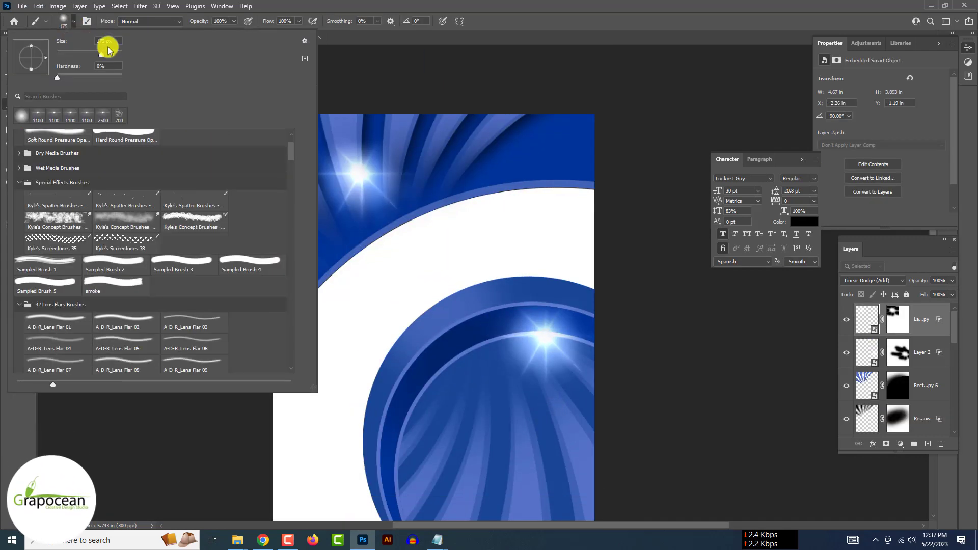
# Step: Add a new empty layer at the top of the stack and browse brush presets
pyautogui.moveTo(290, 157); pyautogui.dragTo(291, 362)
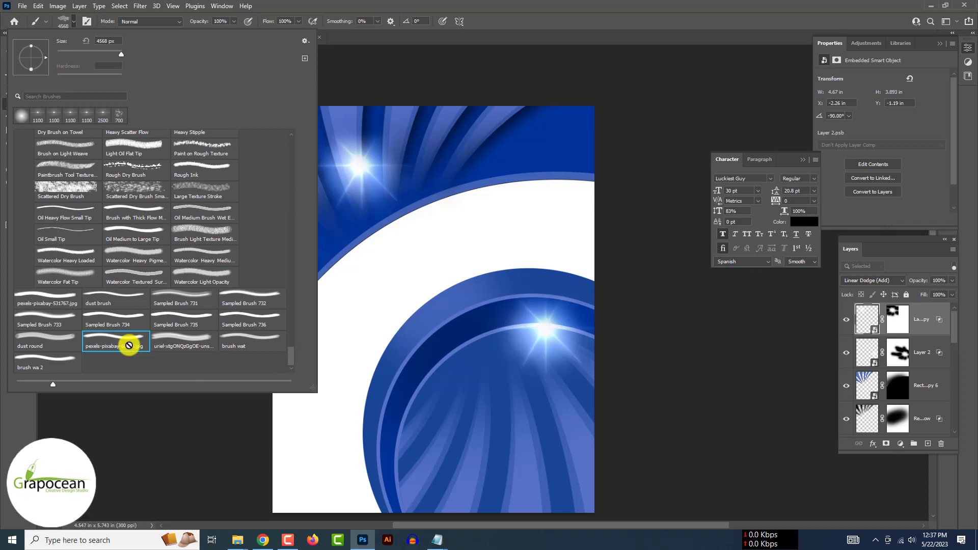
pyautogui.click(928, 445)
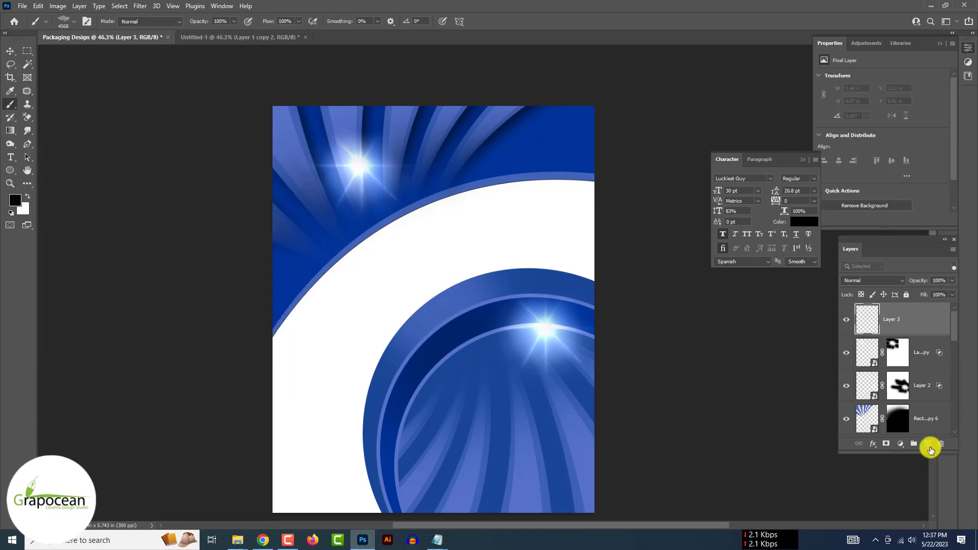
pyautogui.click(72, 27)
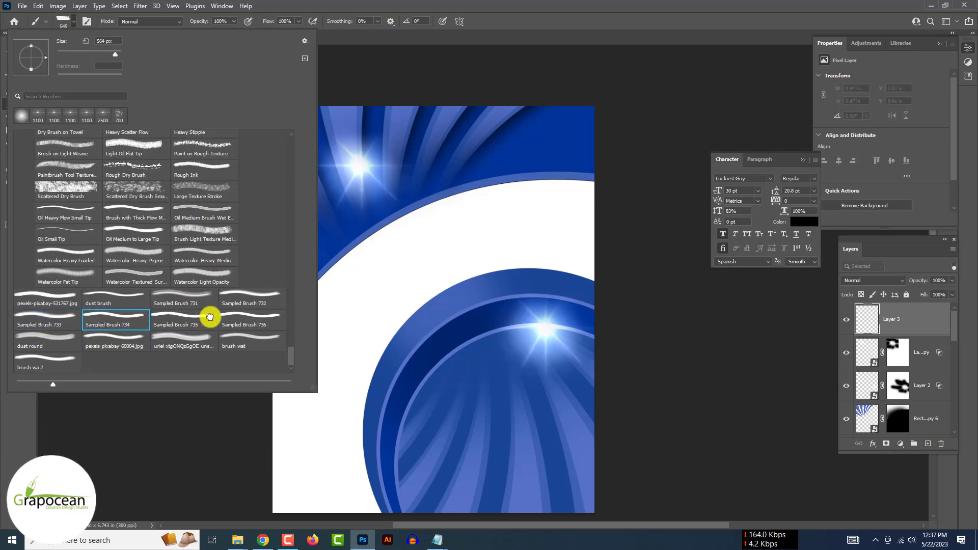
pyautogui.click(48, 298)
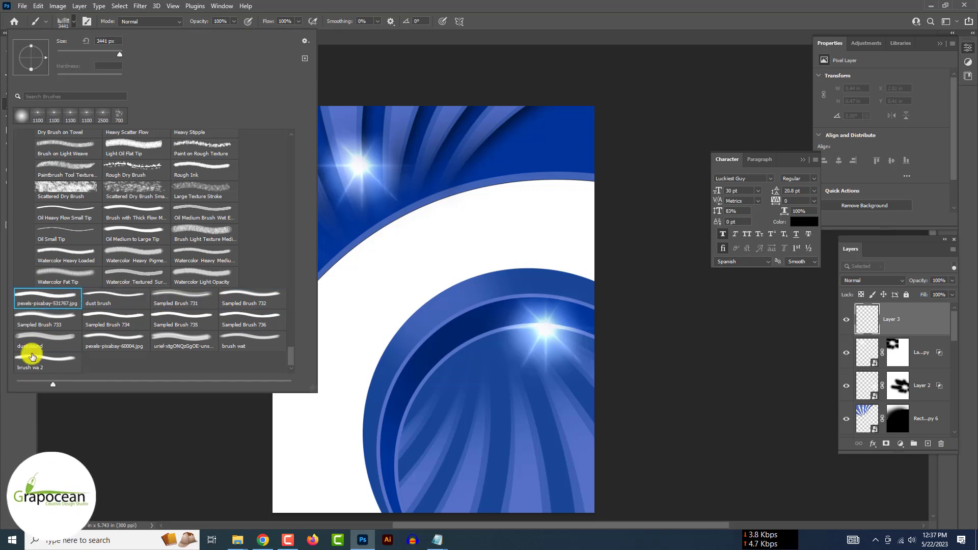
# Step: Expand Drop Shadow Brushes and choose the Drop Shadow Round 1 pixel brush
pyautogui.scroll(3, 249, 339)
pyautogui.scroll(3, 87, 229)
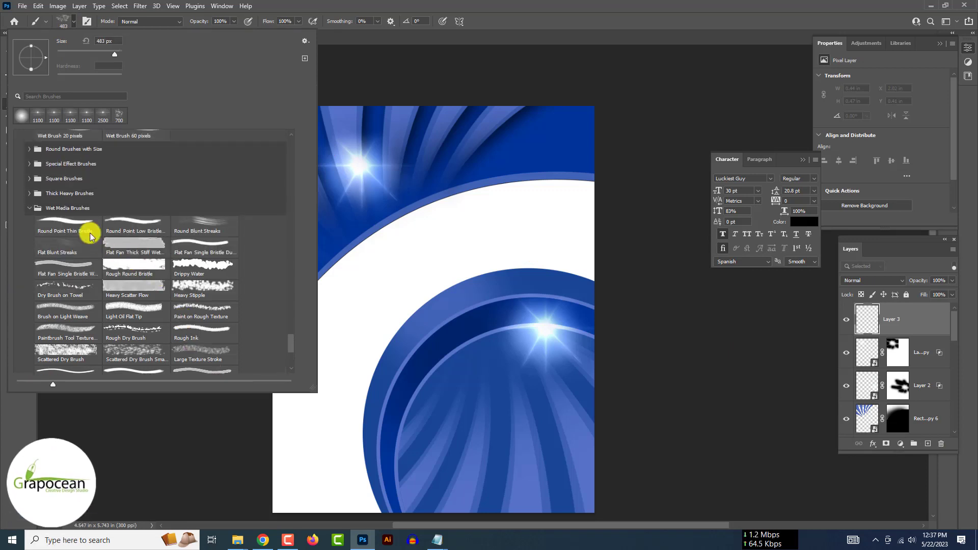
pyautogui.scroll(2, 28, 198)
pyautogui.scroll(2, 28, 204)
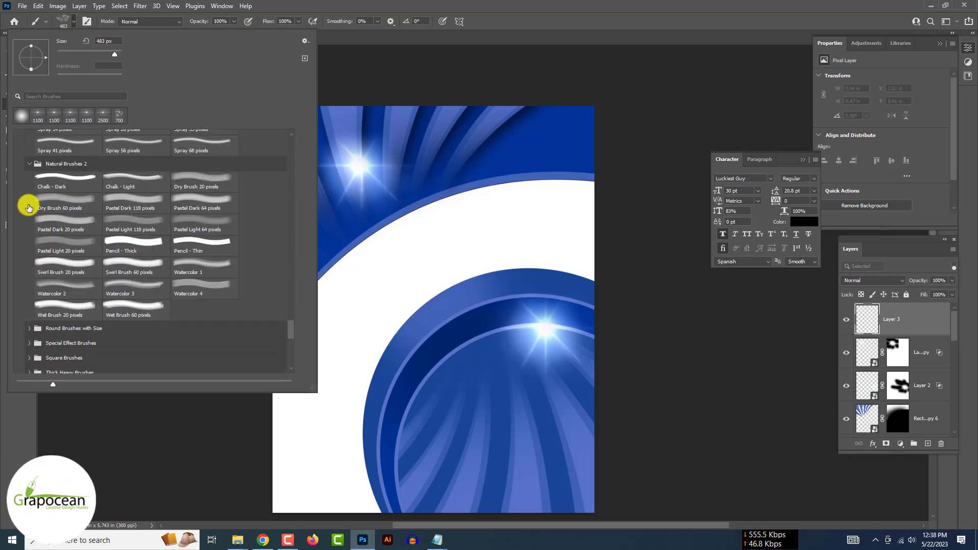
pyautogui.scroll(2, 29, 212)
pyautogui.scroll(2, 31, 221)
pyautogui.scroll(2, 31, 219)
pyautogui.click(30, 212)
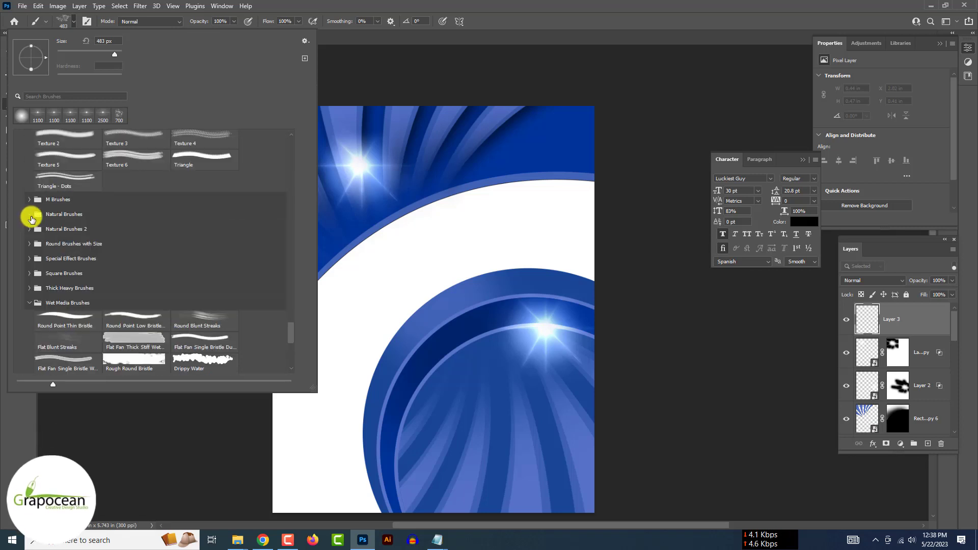
pyautogui.scroll(2, 31, 213)
pyautogui.scroll(3, 30, 213)
pyautogui.click(28, 206)
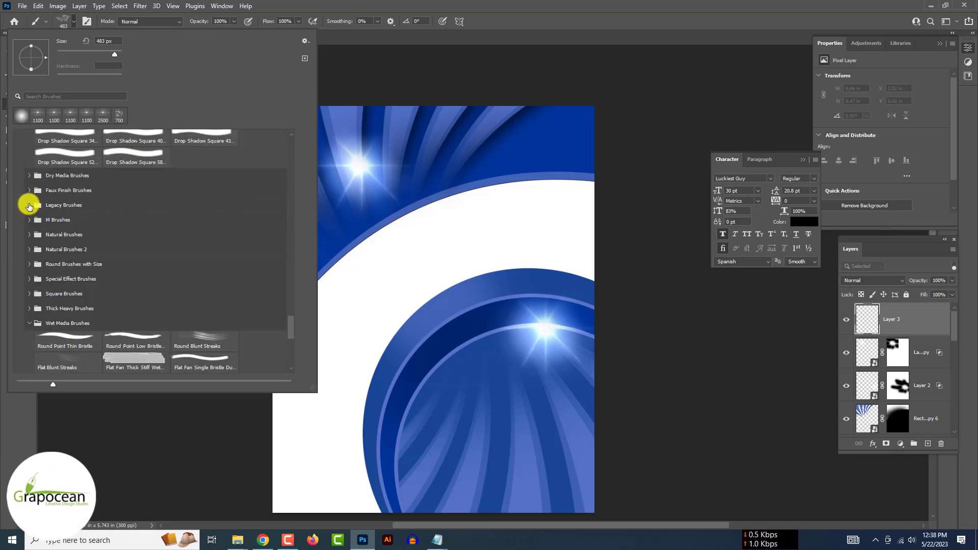
pyautogui.scroll(2, 26, 200)
pyautogui.click(29, 200)
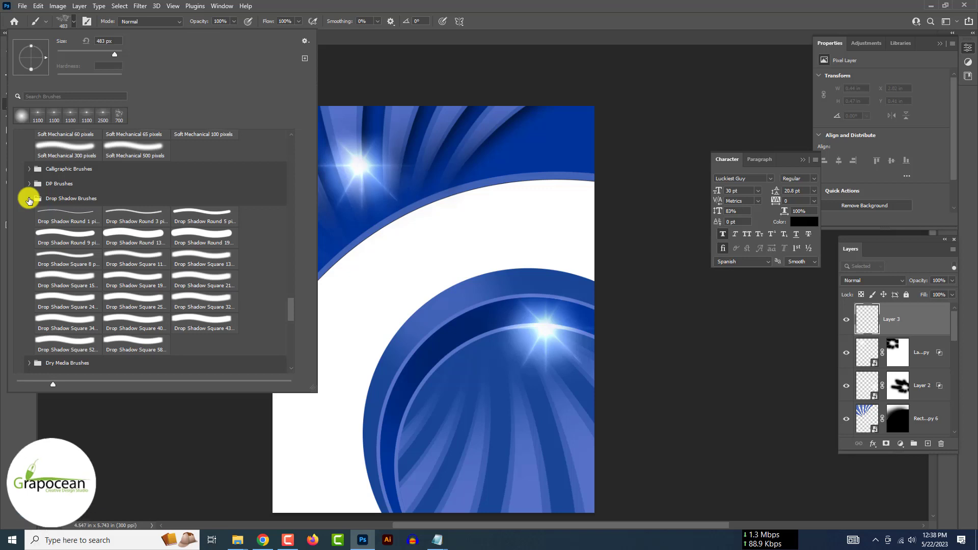
pyautogui.click(29, 200)
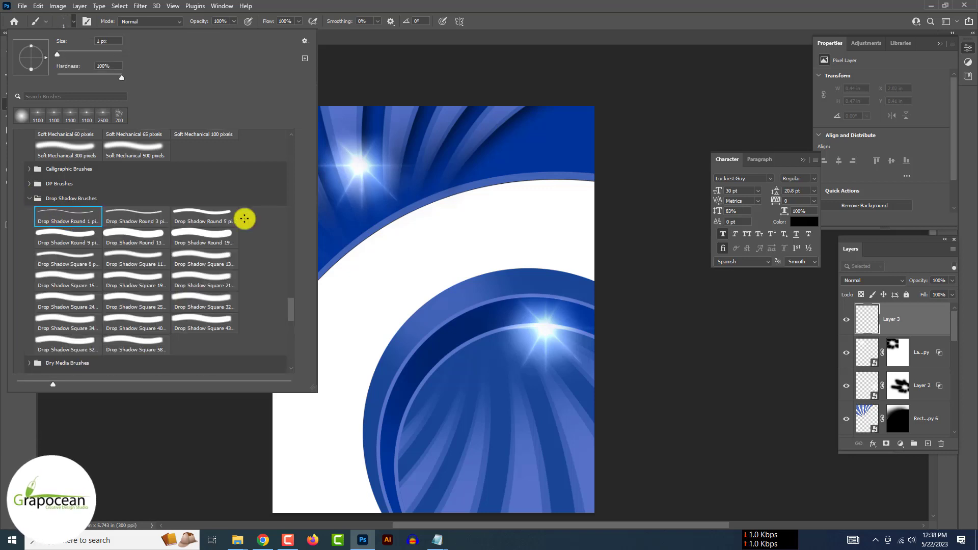
pyautogui.moveTo(442, 218); pyautogui.dragTo(515, 200)
pyautogui.click(69, 23)
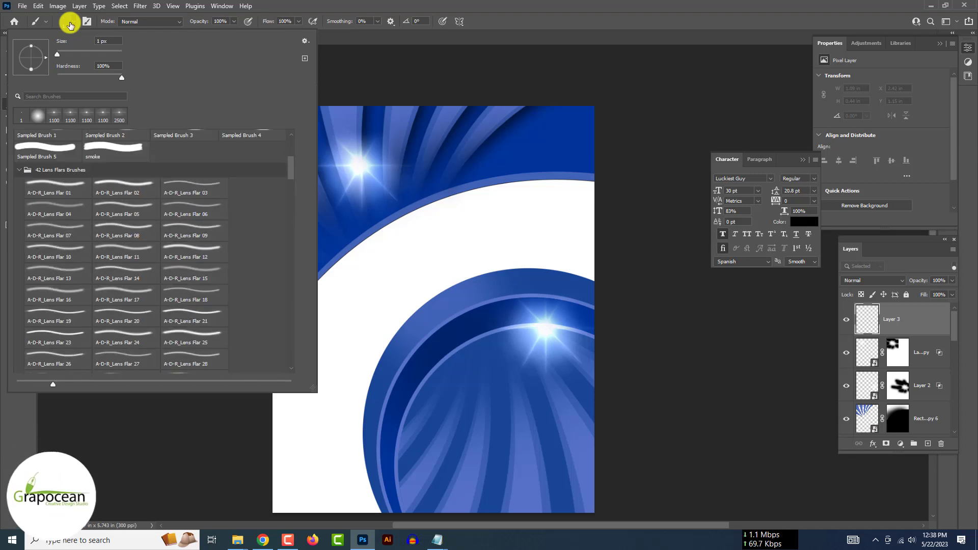
# Step: Draw a rectangle over the whole label filled with the bubble pattern
pyautogui.press('u')
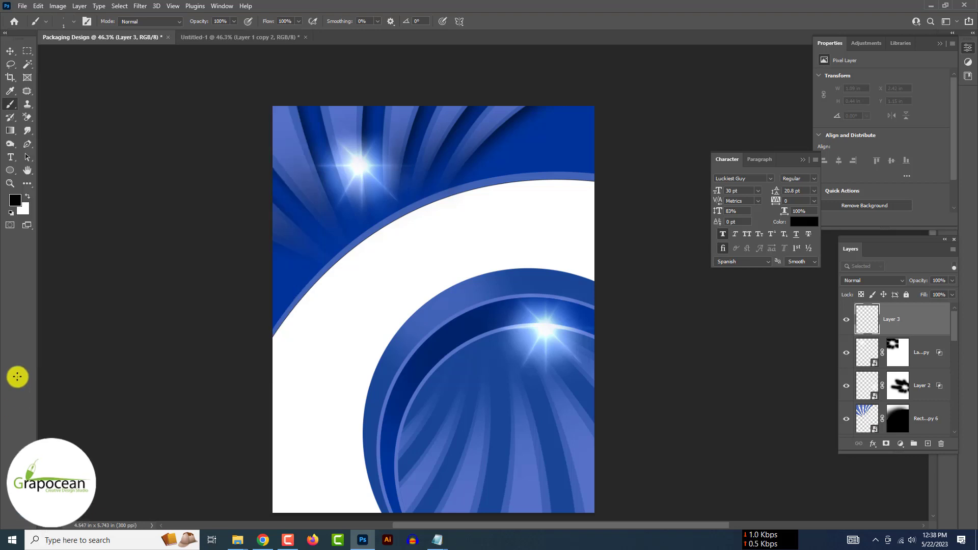
pyautogui.rightClick(11, 170)
pyautogui.moveTo(253, 76); pyautogui.dragTo(631, 445)
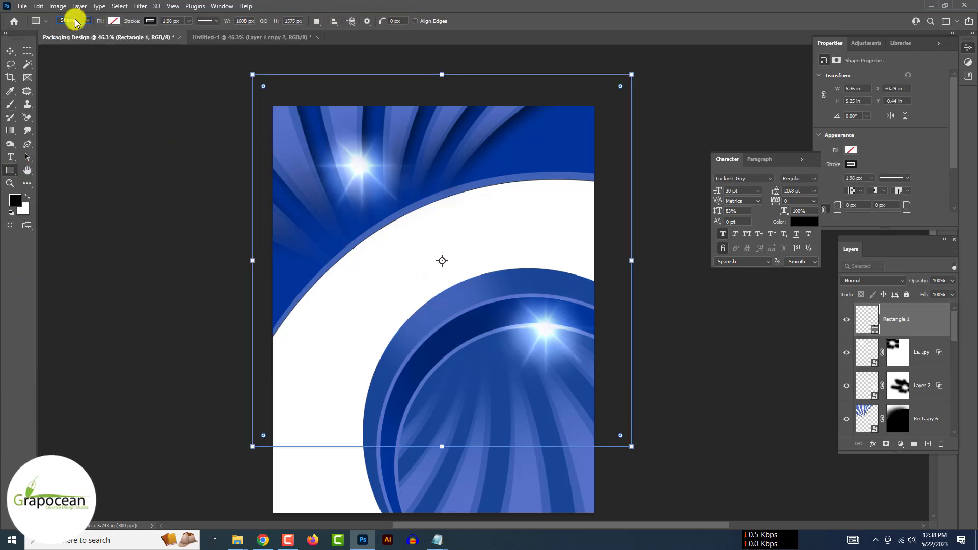
pyautogui.click(114, 21)
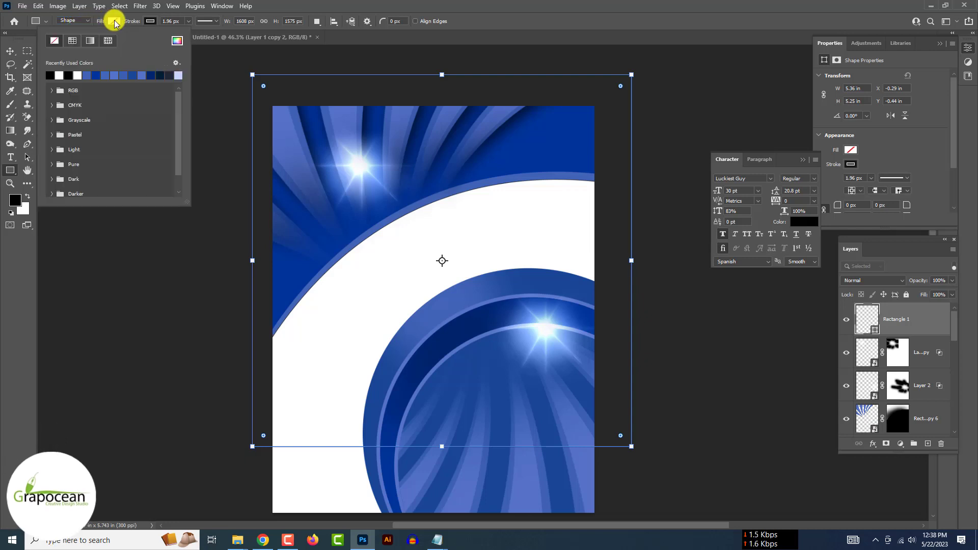
pyautogui.click(109, 41)
pyautogui.click(54, 168)
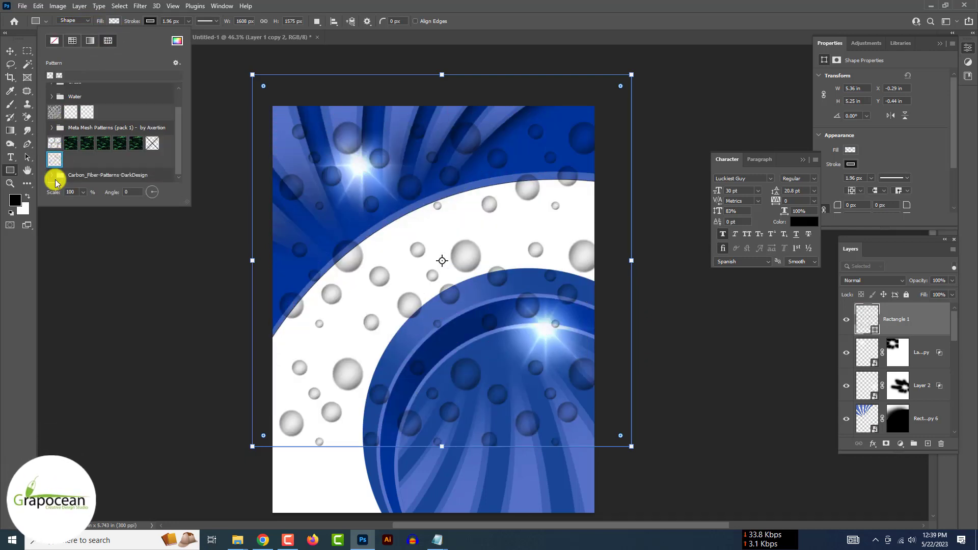
pyautogui.click(9, 51)
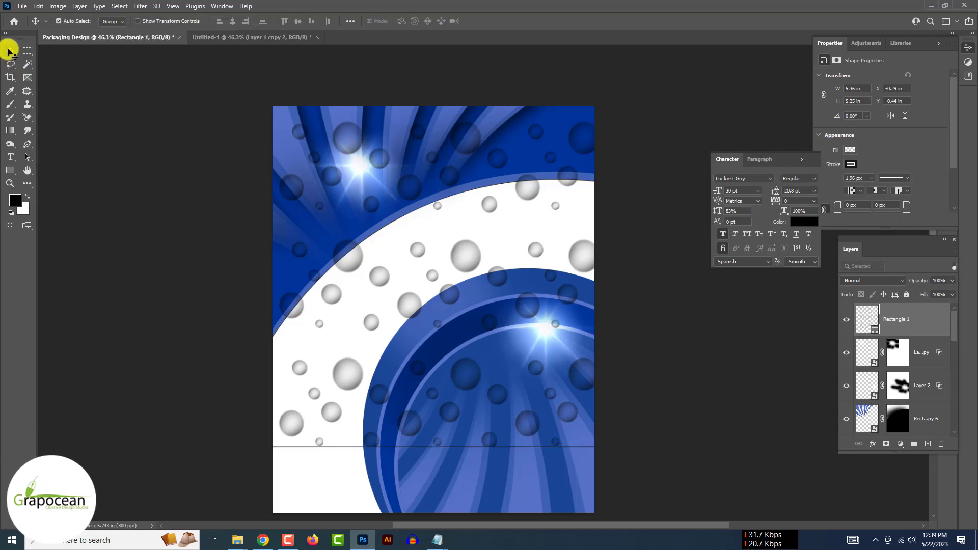
# Step: Copy the curved mask onto the bubble layer, swap colours, and start a text layer
pyautogui.scroll(-2, 883, 448)
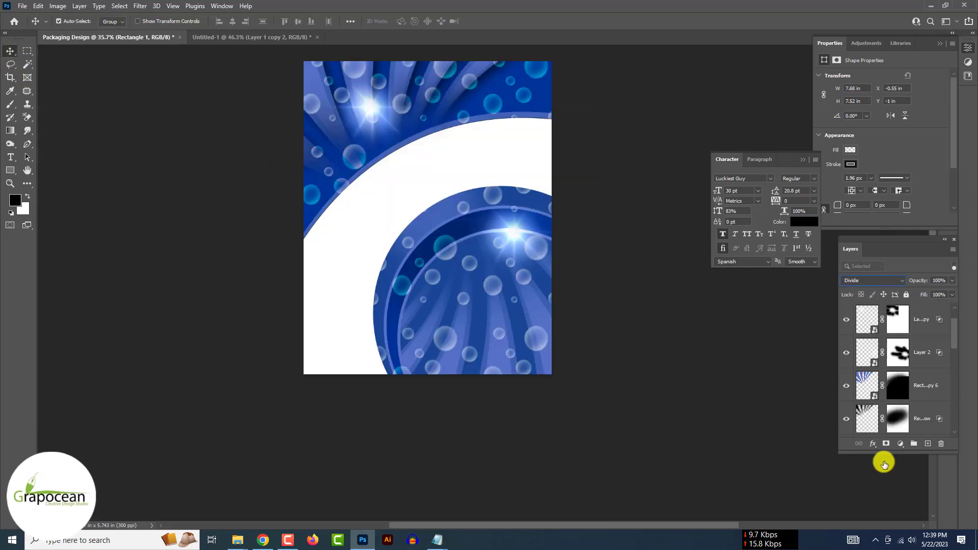
pyautogui.click(846, 420)
pyautogui.click(886, 444)
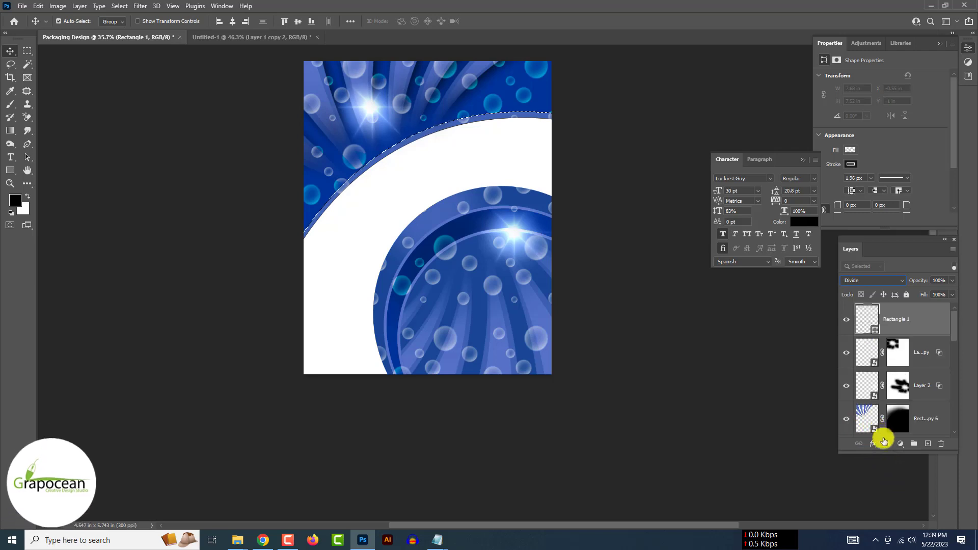
pyautogui.moveTo(890, 446); pyautogui.dragTo(898, 320)
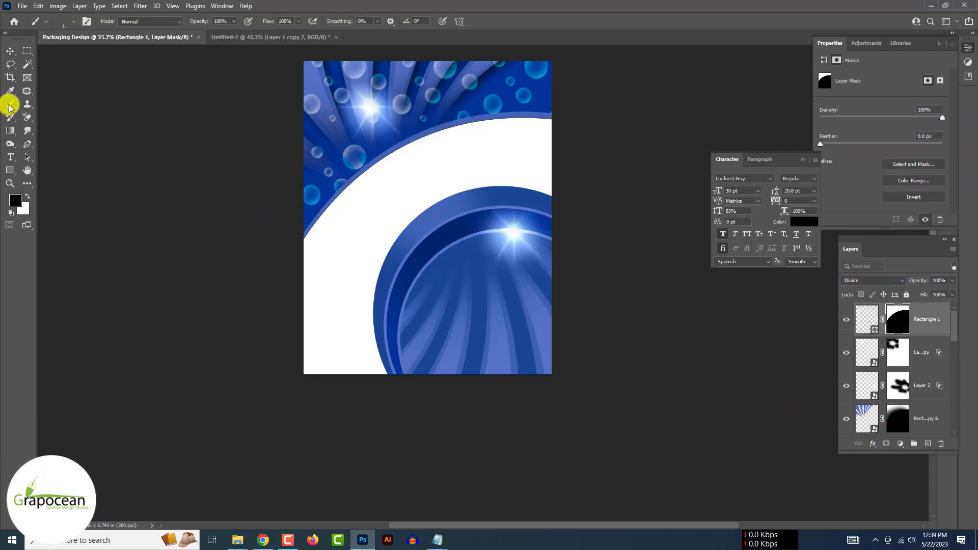
pyautogui.press('x')
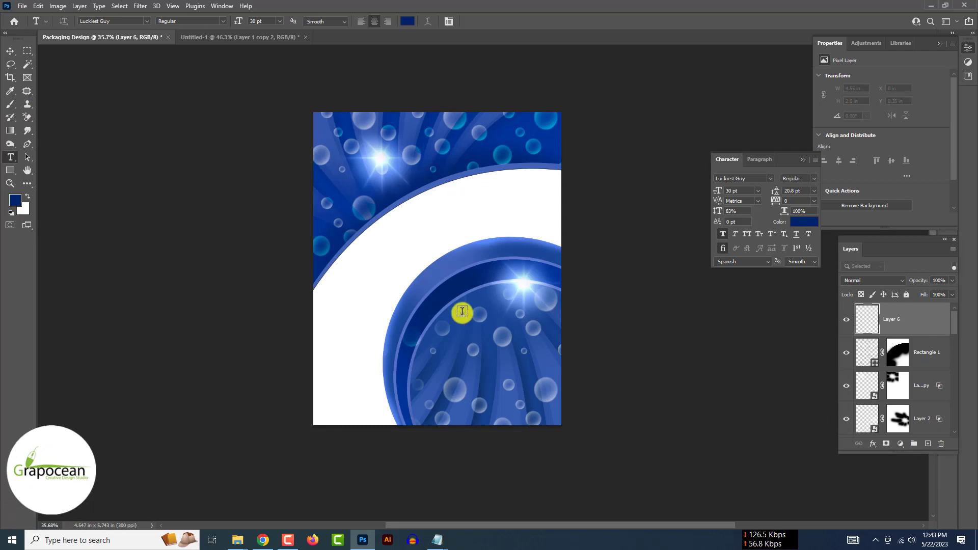
pyautogui.click(462, 316)
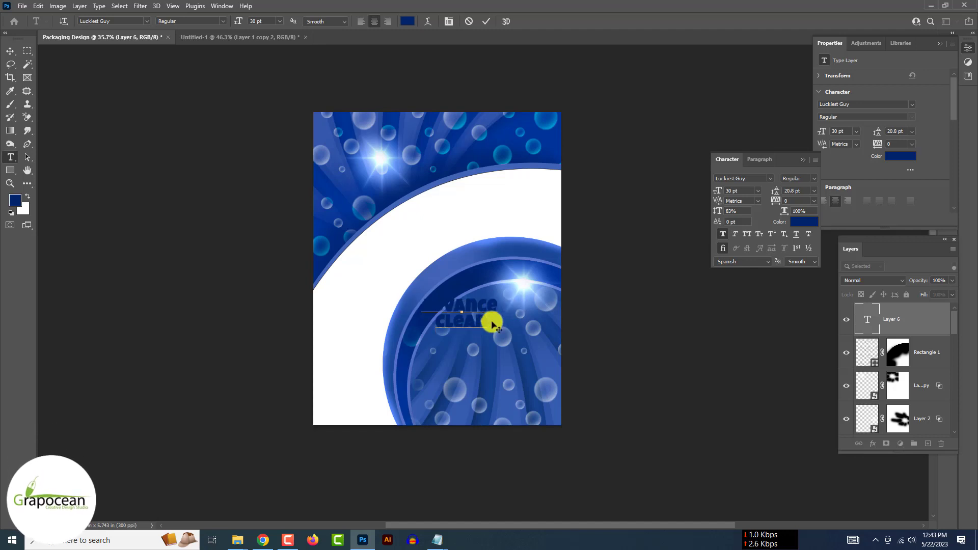
# Step: Make the ADVANCE CLEAN text white Montserrat Black, with Optical kerning and Auto leading
pyautogui.click(407, 20)
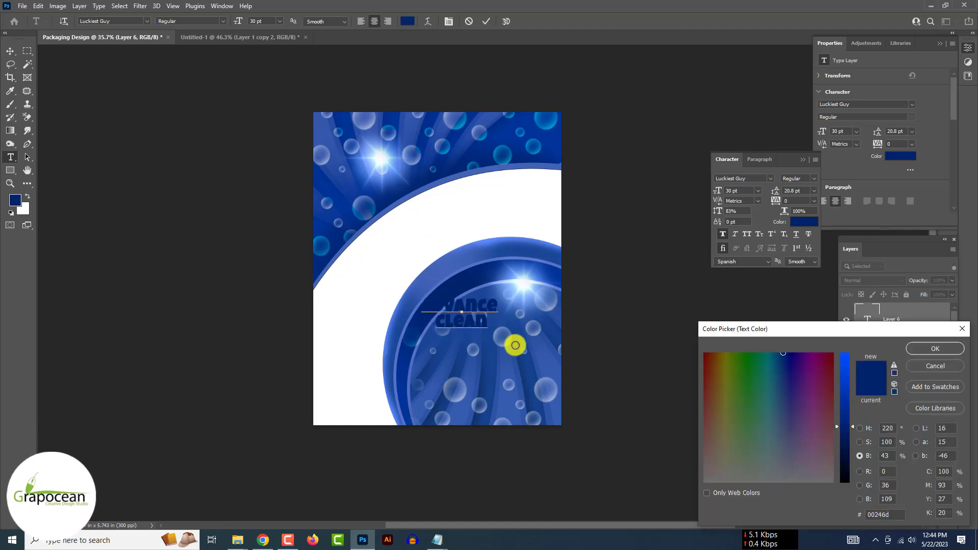
pyautogui.click(504, 210)
pyautogui.click(935, 348)
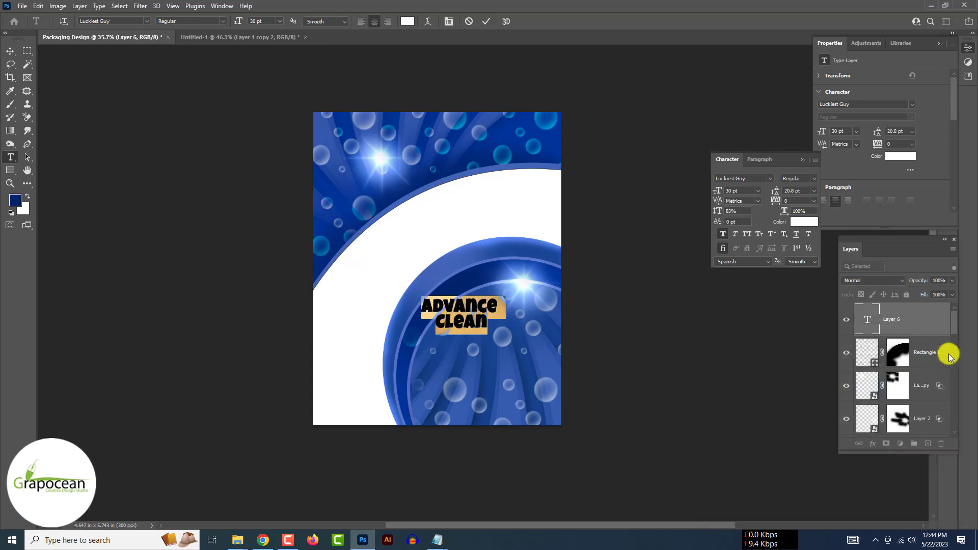
pyautogui.click(147, 21)
pyautogui.press('Down')
pyautogui.press('Down')
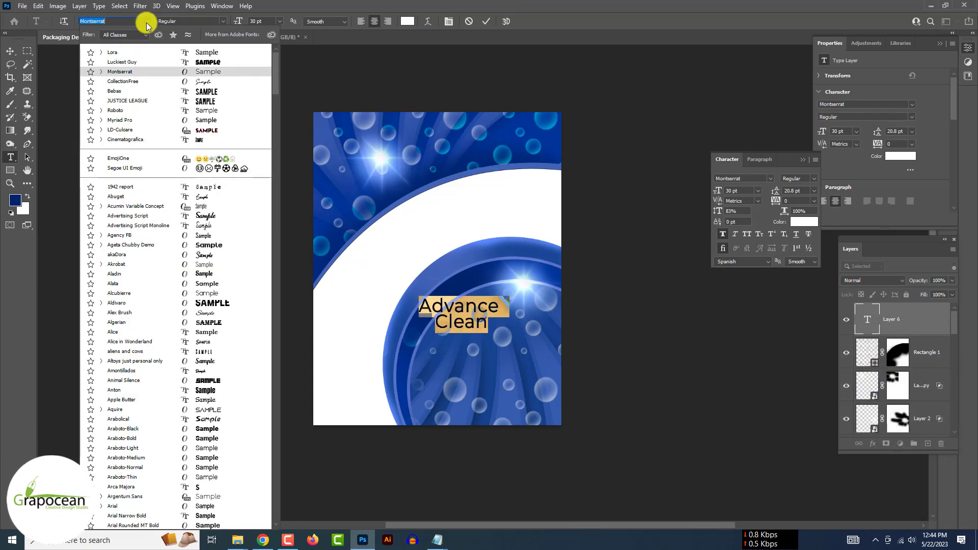
pyautogui.click(223, 20)
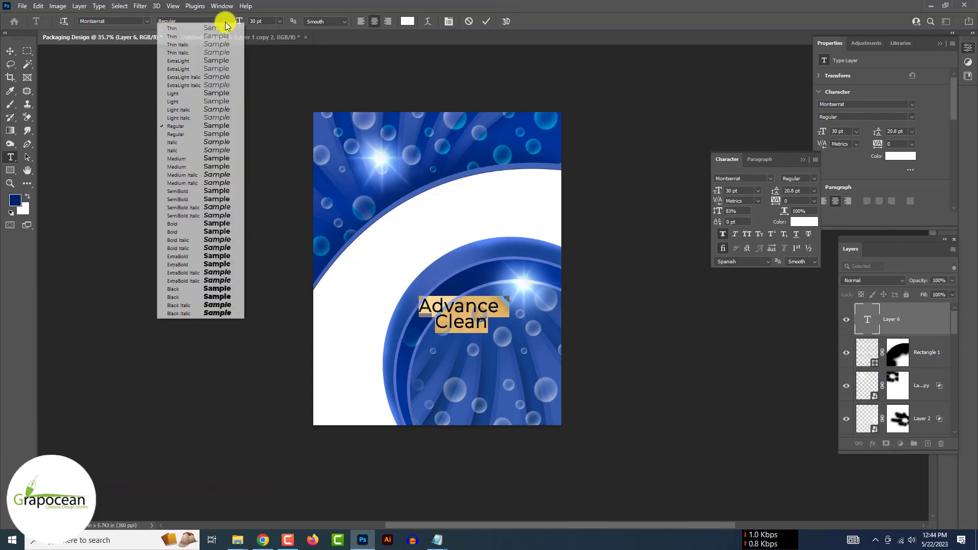
pyautogui.click(208, 285)
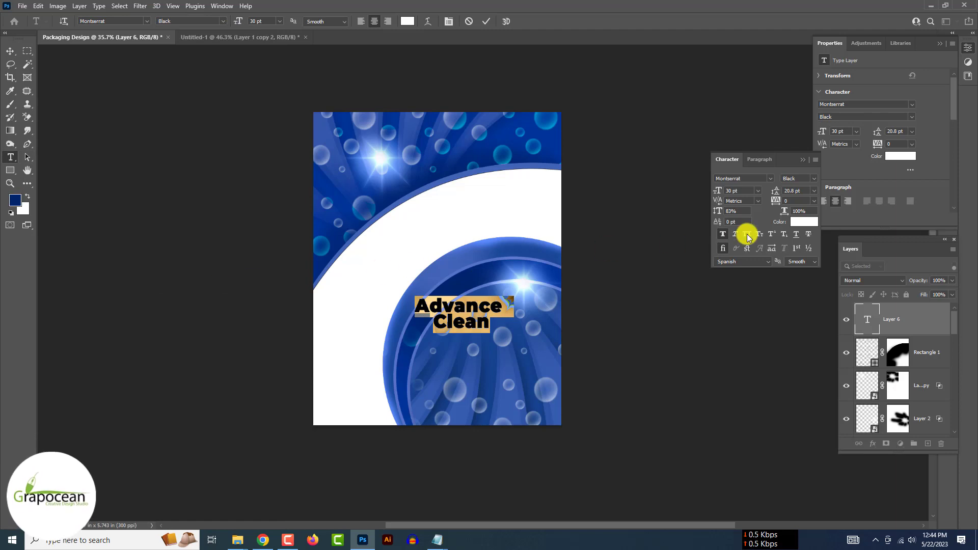
pyautogui.click(757, 200)
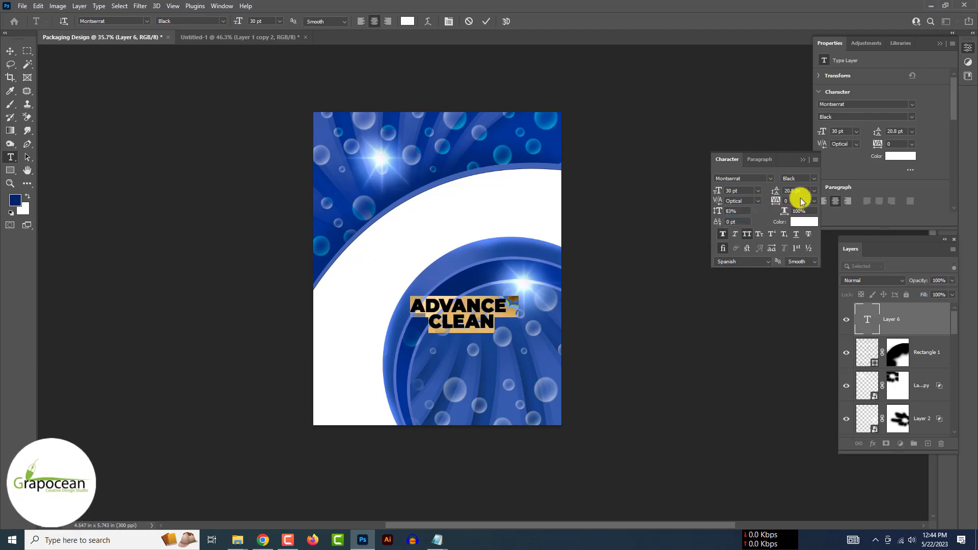
pyautogui.click(813, 190)
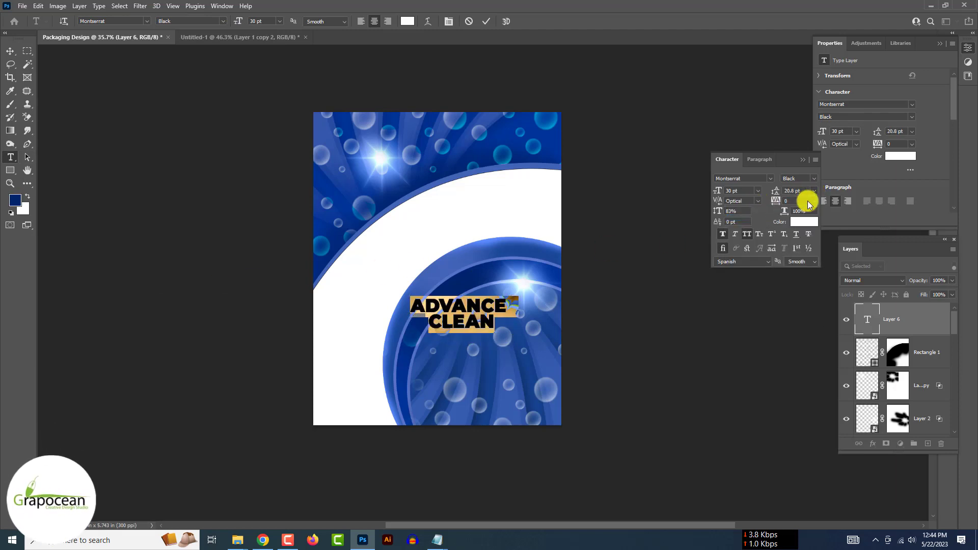
# Step: Stretch the ADVANCE CLEAN text taller by raising its vertical scale and leading
pyautogui.click(7, 53)
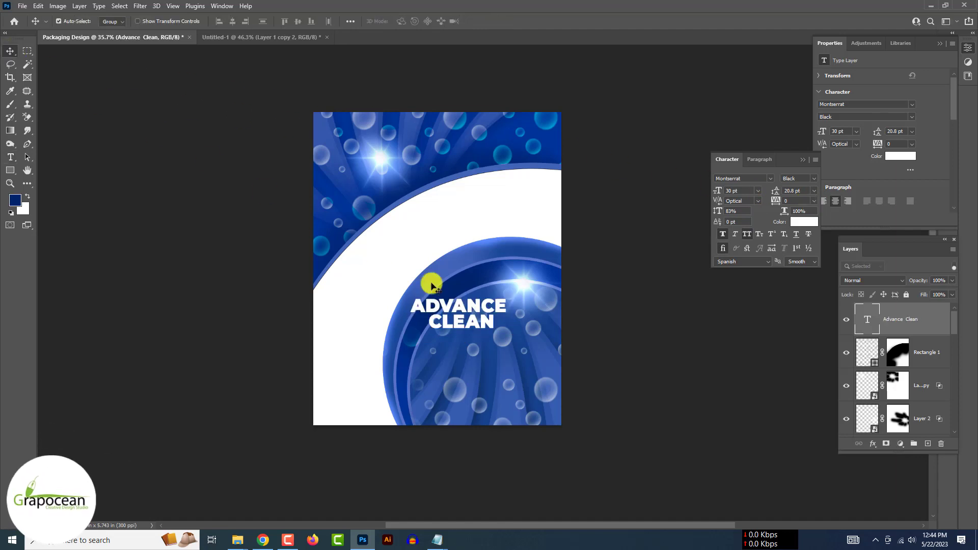
pyautogui.click(13, 161)
pyautogui.scroll(3, 526, 310)
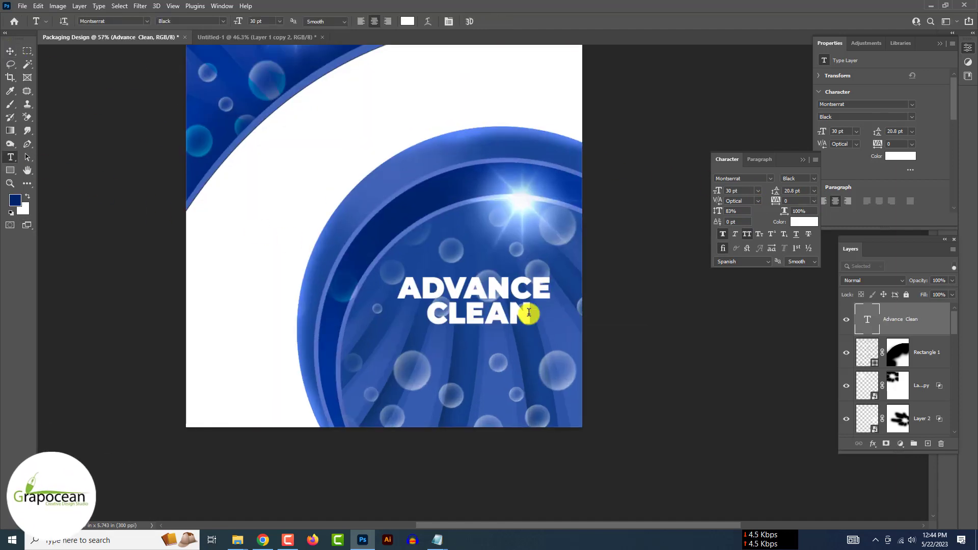
pyautogui.click(416, 311)
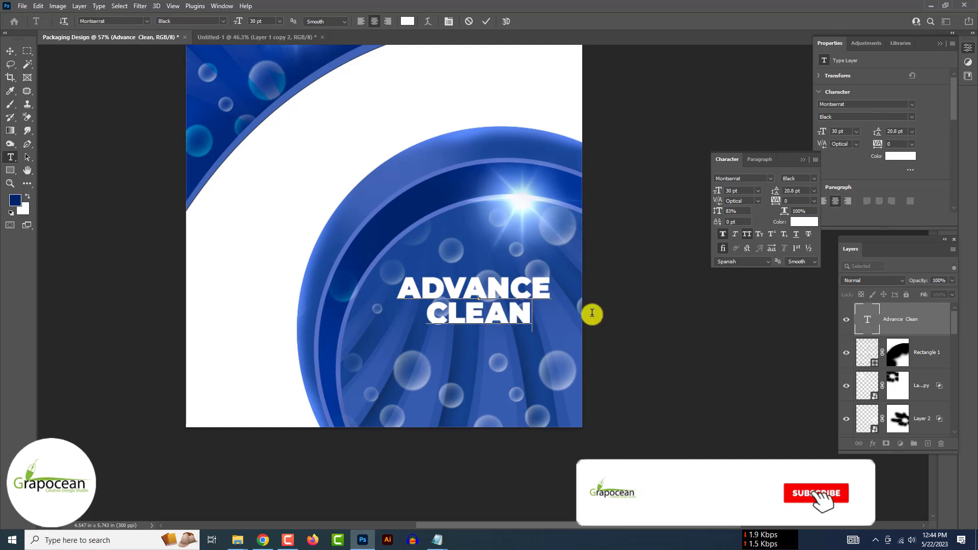
pyautogui.hotkey('ctrl', 'a')
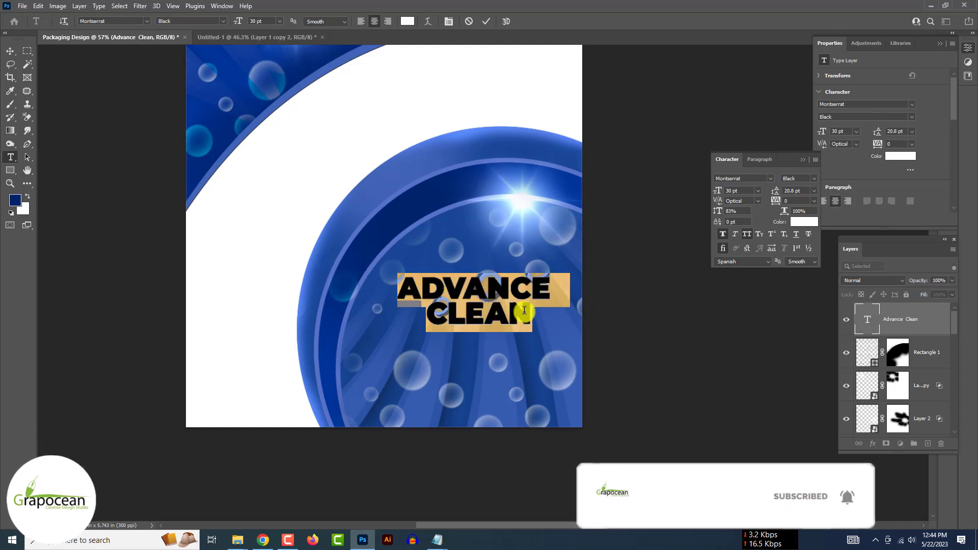
pyautogui.click(552, 288)
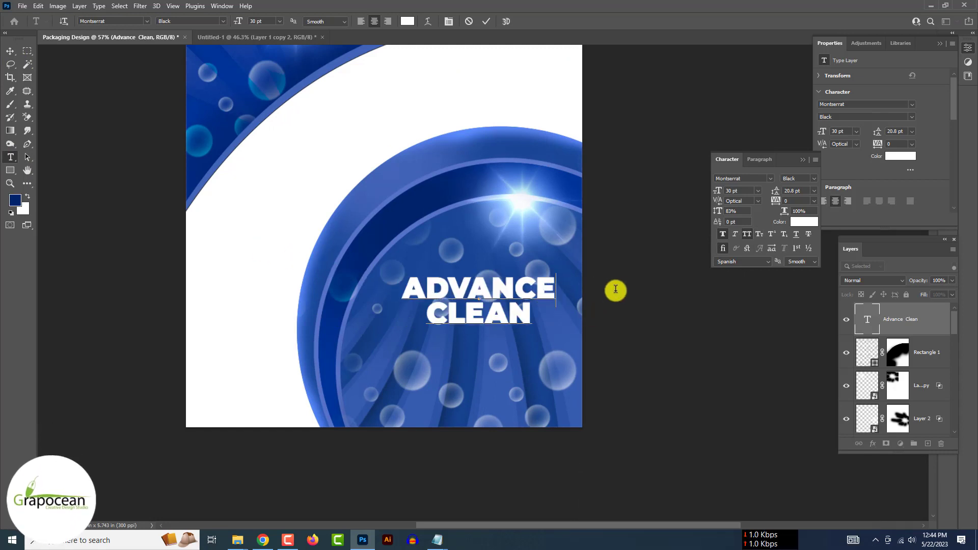
pyautogui.hotkey('ctrl', 'a')
pyautogui.moveTo(717, 211); pyautogui.dragTo(778, 194)
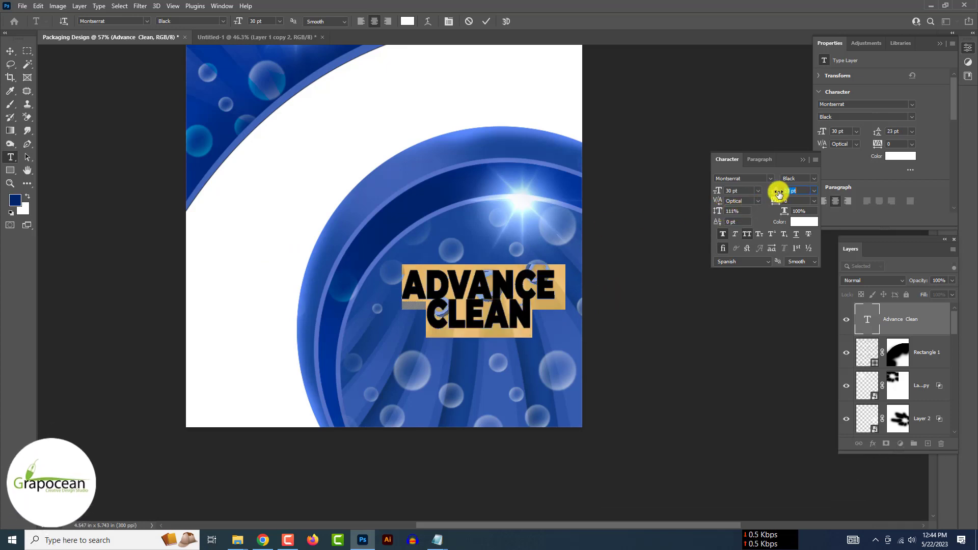
pyautogui.click(276, 103)
# Step: Tilt the ADVANCE CLEAN text upward about -7° and resize it slightly
pyautogui.scroll(-3, 159, 131)
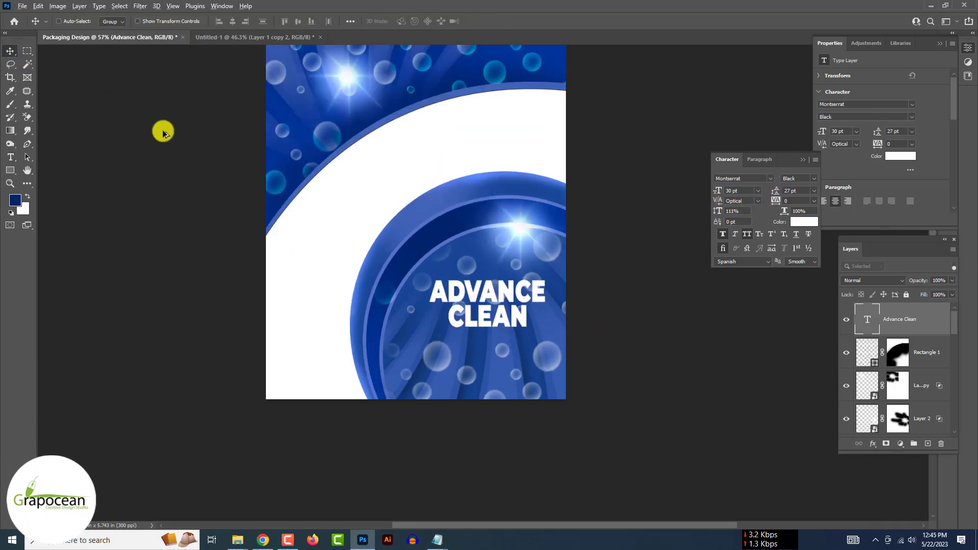
pyautogui.hotkey('ctrl', 't')
pyautogui.moveTo(479, 290)
pyautogui.mouseDown()
pyautogui.moveTo(509, 284)
pyautogui.moveTo(551, 311)
pyautogui.moveTo(541, 295)
pyautogui.mouseUp()
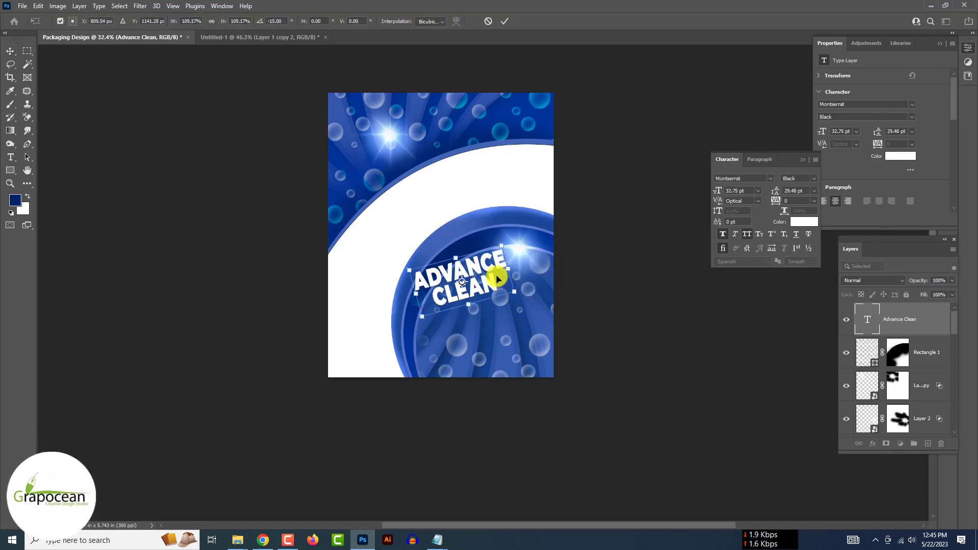
pyautogui.moveTo(478, 280); pyautogui.dragTo(503, 282)
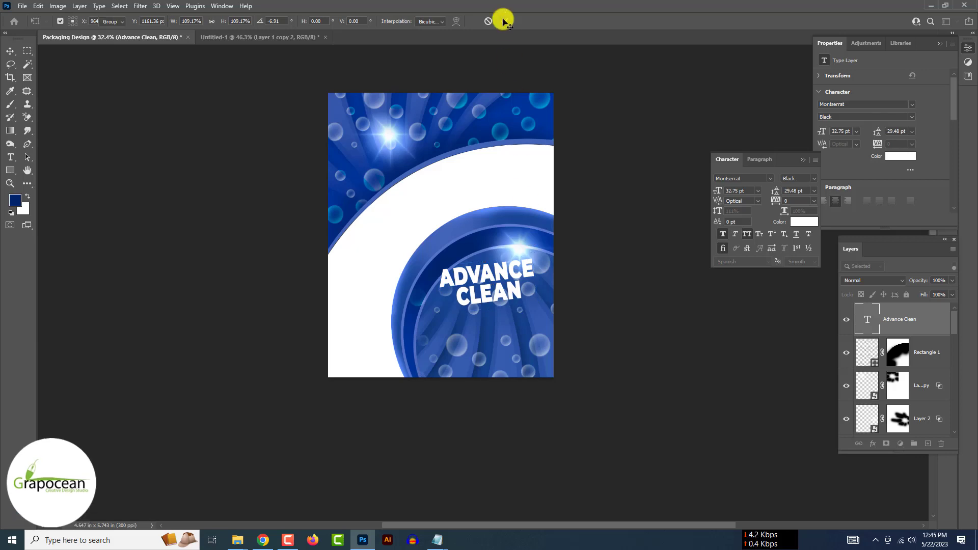
# Step: Add a dark blue stroke and a bevel and emboss to the ADVANCE CLEAN layer style
pyautogui.doubleClick(925, 322)
pyautogui.click(560, 367)
pyautogui.click(695, 392)
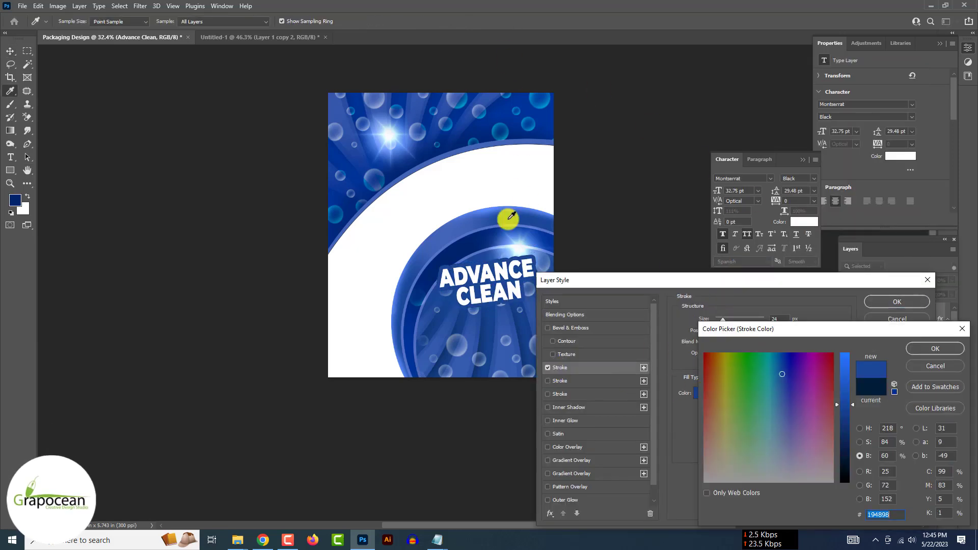
pyautogui.click(935, 350)
pyautogui.click(595, 380)
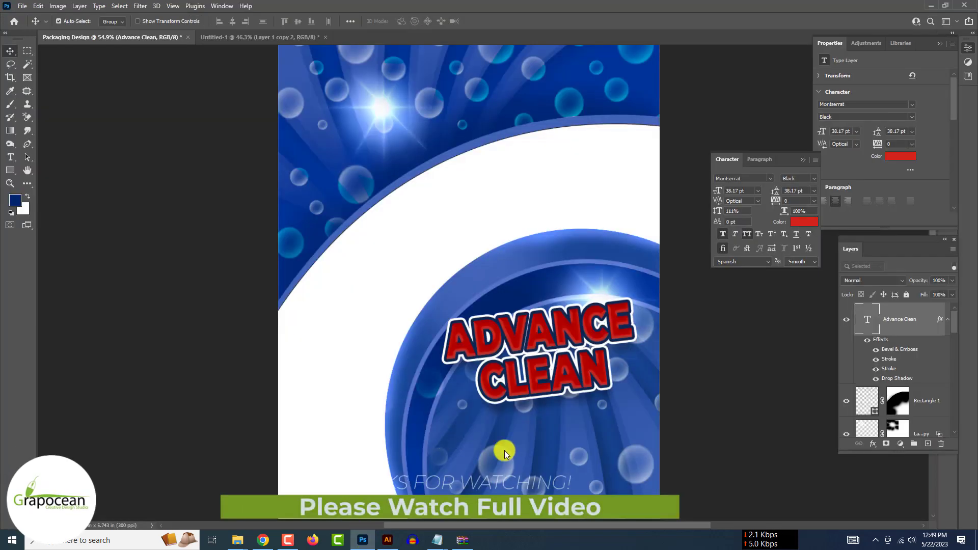
# Step: Paste the orchid artwork, enlarge it into place, and shift the Layer 2 artwork left
pyautogui.hotkey('ctrl', 'v')
pyautogui.moveTo(525, 404); pyautogui.dragTo(729, 271)
pyautogui.moveTo(620, 337)
pyautogui.mouseDown()
pyautogui.moveTo(654, 315)
pyautogui.moveTo(644, 338)
pyautogui.mouseUp()
pyautogui.click(509, 28)
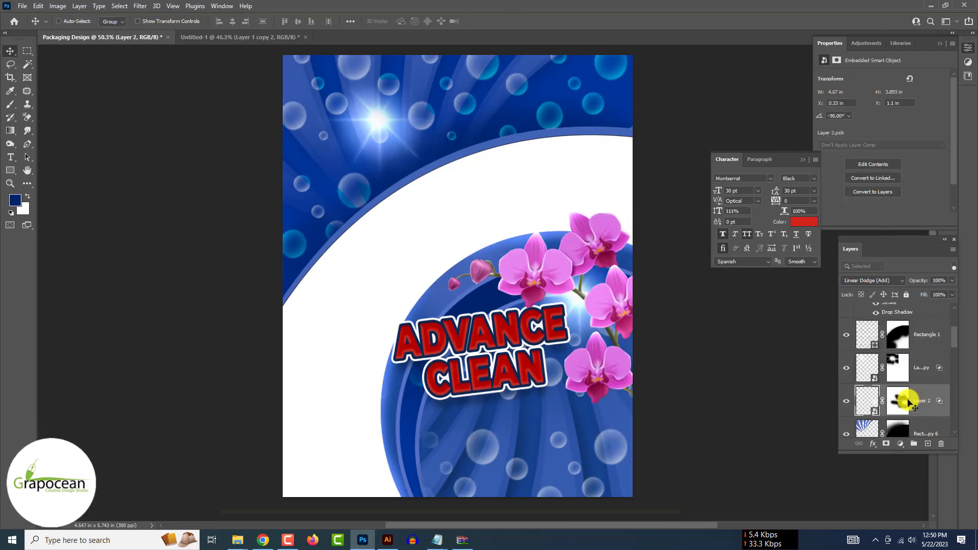
pyautogui.moveTo(517, 316)
pyautogui.mouseDown()
pyautogui.moveTo(435, 324)
pyautogui.moveTo(558, 404)
pyautogui.mouseUp()
pyautogui.scroll(-3, 559, 403)
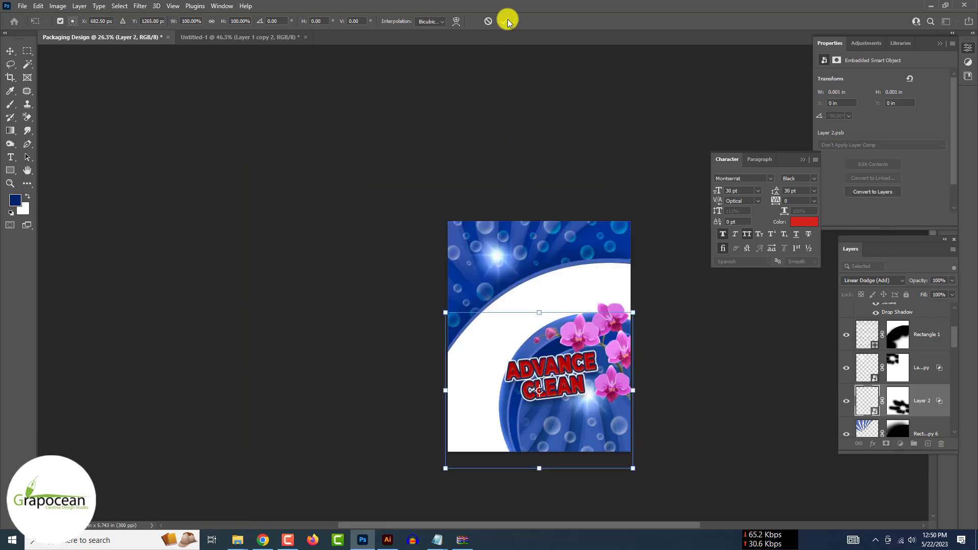
pyautogui.click(507, 22)
# Step: Change the ADVANCE CLEAN text colour to white (#ffffff)
pyautogui.click(11, 158)
pyautogui.click(518, 364)
pyautogui.hotkey('ctrl', 'a')
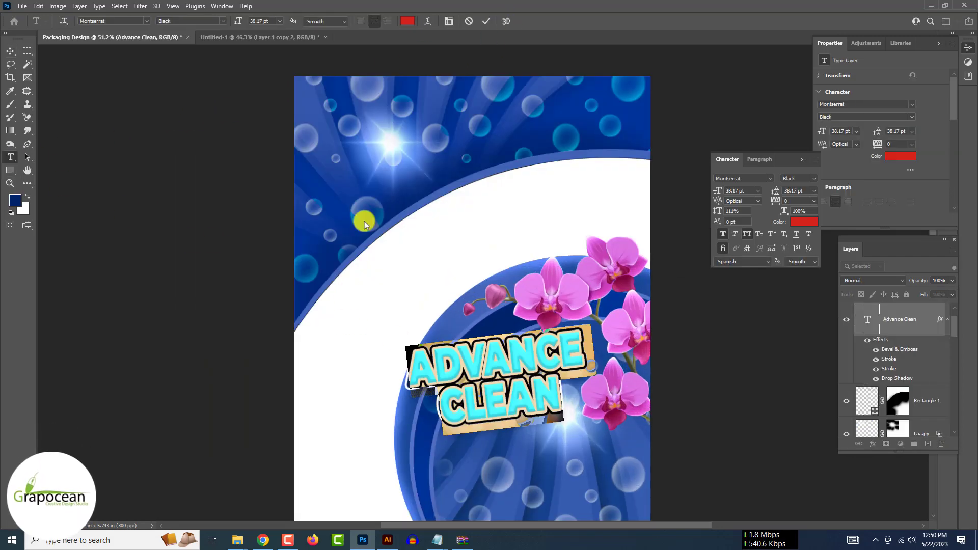
pyautogui.write('ffffff')
pyautogui.press('Return')
pyautogui.click(10, 51)
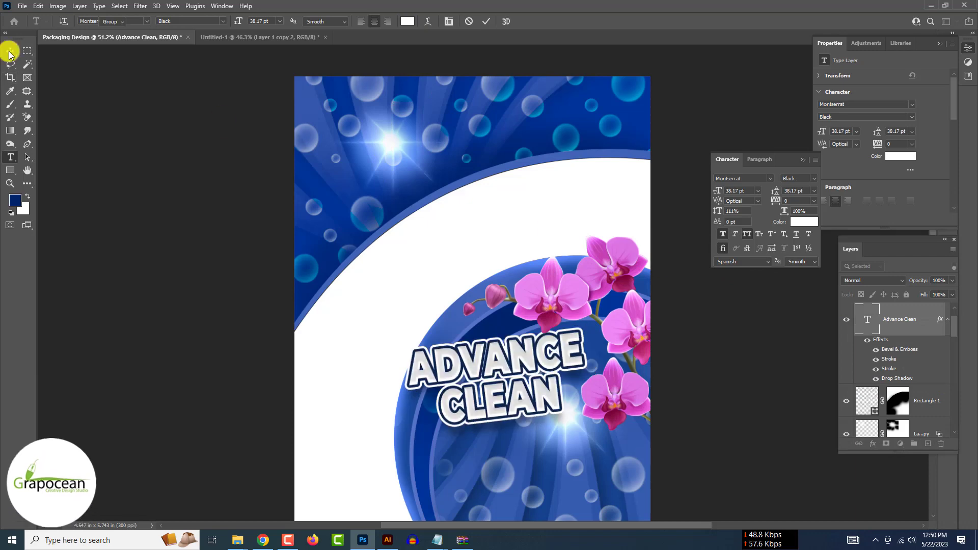
# Step: Move the Layer 2 artwork up and left into its new position
pyautogui.click(860, 407)
pyautogui.click(913, 435)
pyautogui.hotkey('ctrl', 't')
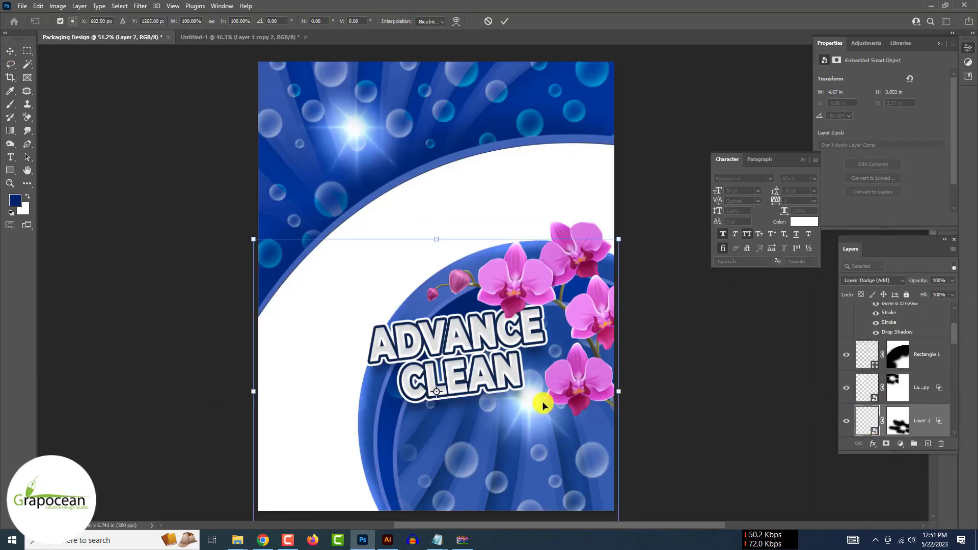
pyautogui.moveTo(538, 400)
pyautogui.mouseDown()
pyautogui.moveTo(404, 380)
pyautogui.moveTo(411, 436)
pyautogui.mouseUp()
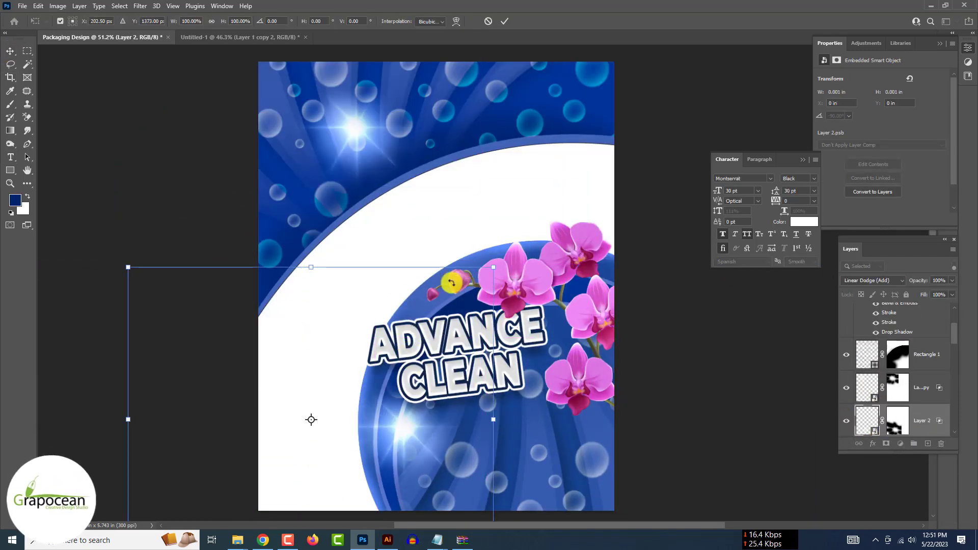
pyautogui.click(504, 21)
pyautogui.moveTo(409, 147); pyautogui.dragTo(559, 284)
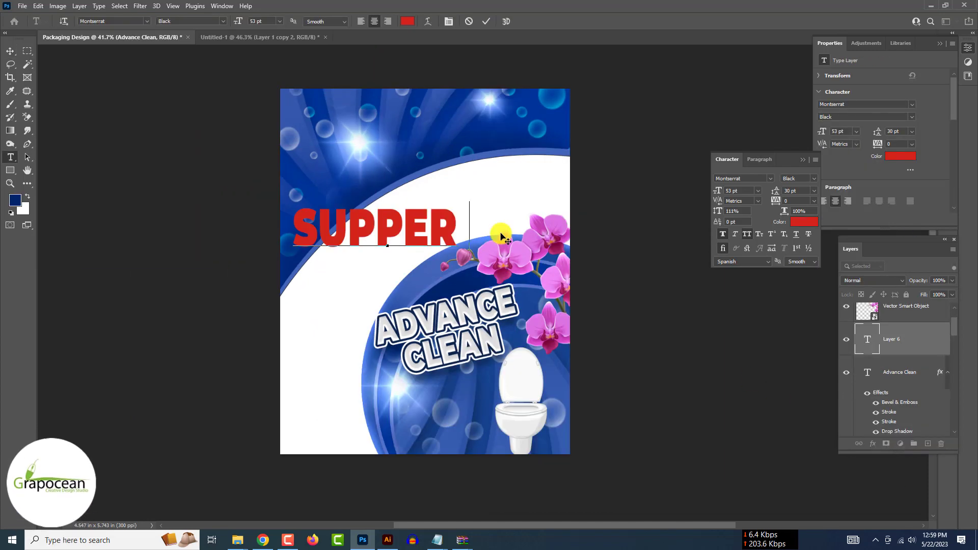
# Step: Finish typing the headline as 'SUPPER CLENER' and move it up into the white band
pyautogui.write('F')
pyautogui.press('BackSpace')
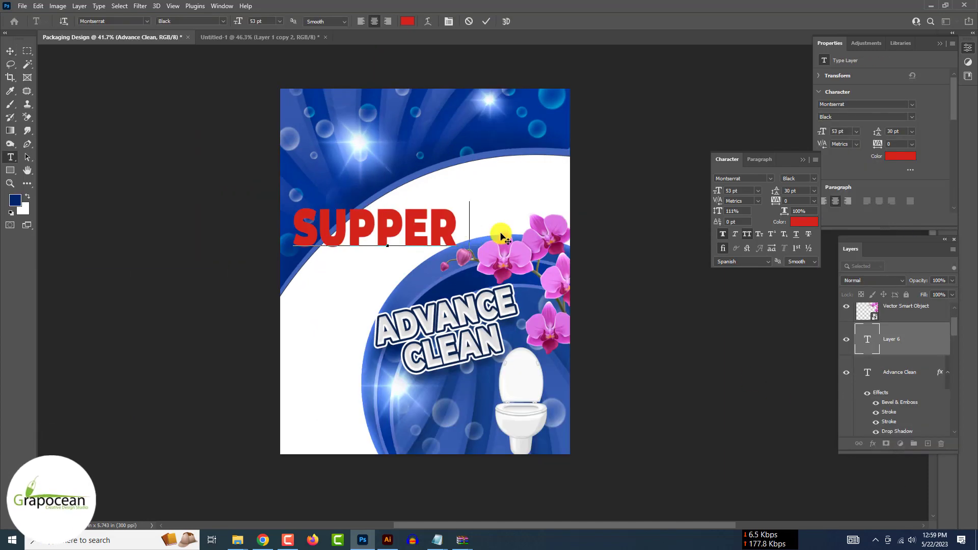
pyautogui.write('O')
pyautogui.write(' CLE')
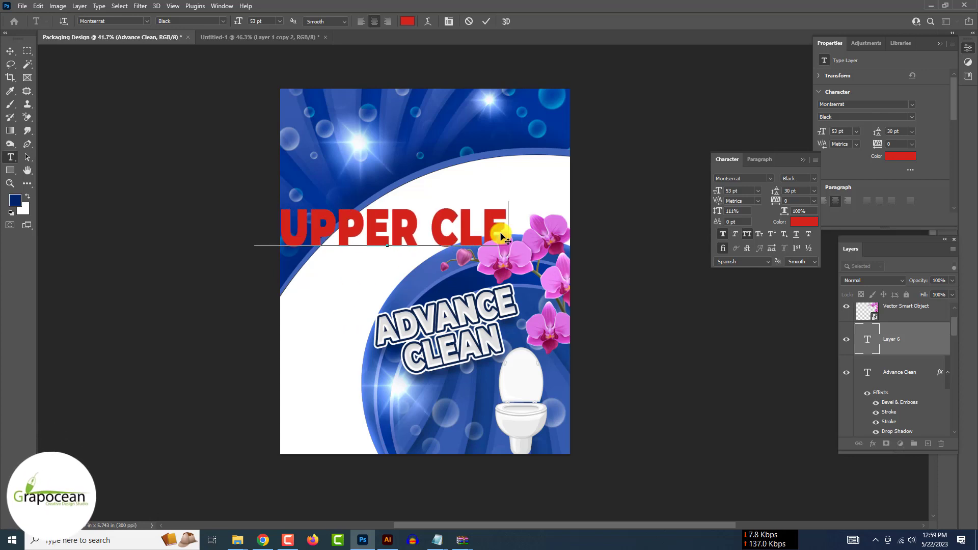
pyautogui.write('NER')
pyautogui.click(9, 51)
pyautogui.moveTo(366, 231); pyautogui.dragTo(371, 191)
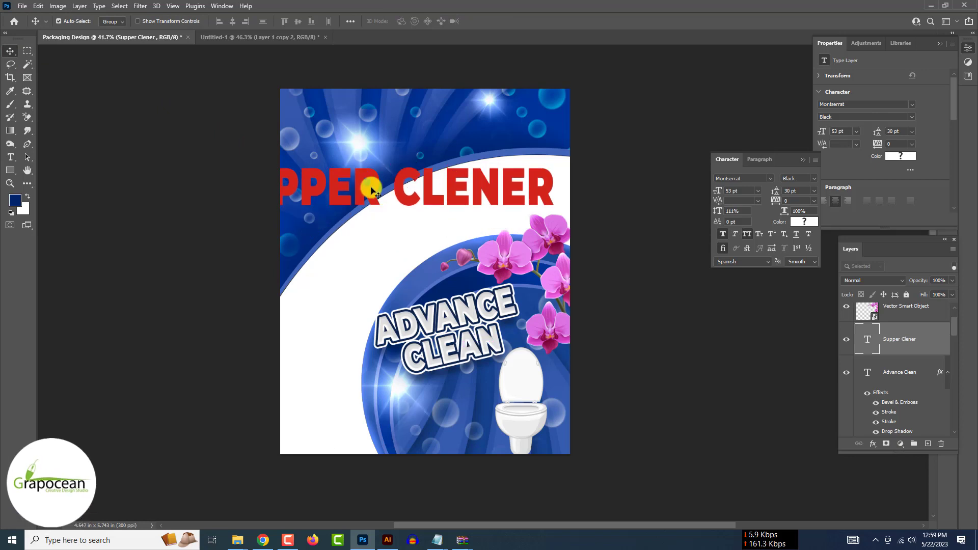
# Step: Shift the SUPPER CLENER headline down and right, then select all its text for warping
pyautogui.click(8, 159)
pyautogui.click(279, 164)
pyautogui.hotkey('ctrl', 'a')
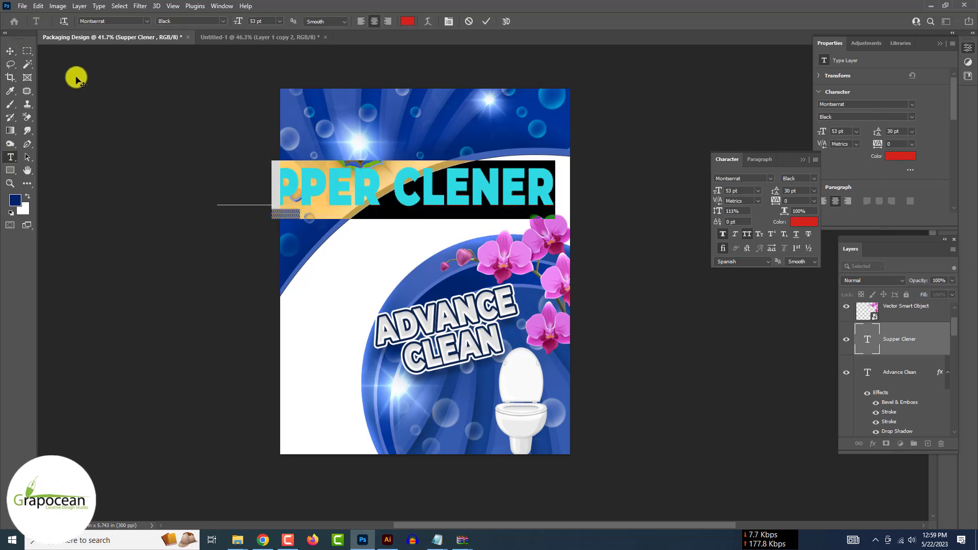
pyautogui.click(9, 51)
pyautogui.moveTo(407, 183); pyautogui.dragTo(437, 225)
pyautogui.hotkey('ctrl', 't')
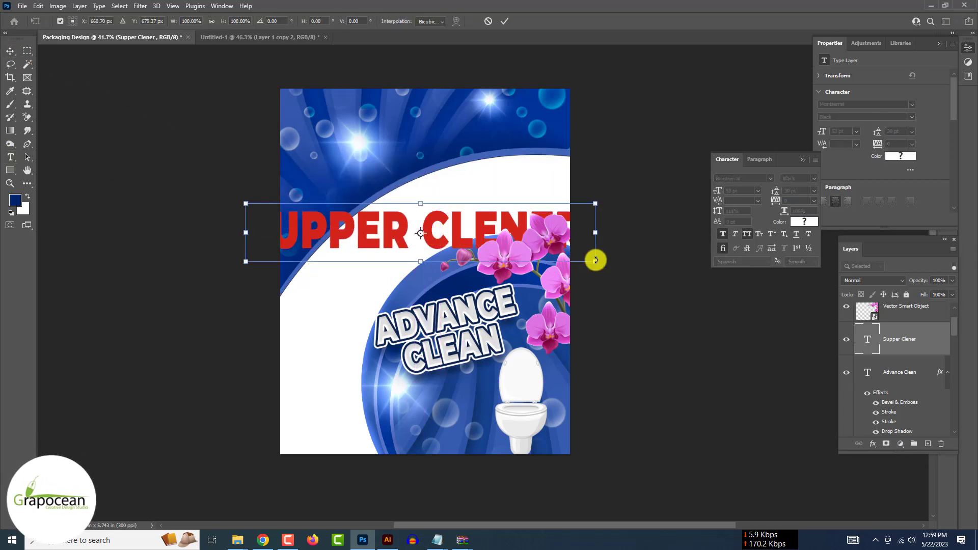
pyautogui.moveTo(595, 260); pyautogui.dragTo(463, 235)
pyautogui.hotkey('ctrl', 'z')
pyautogui.click(504, 21)
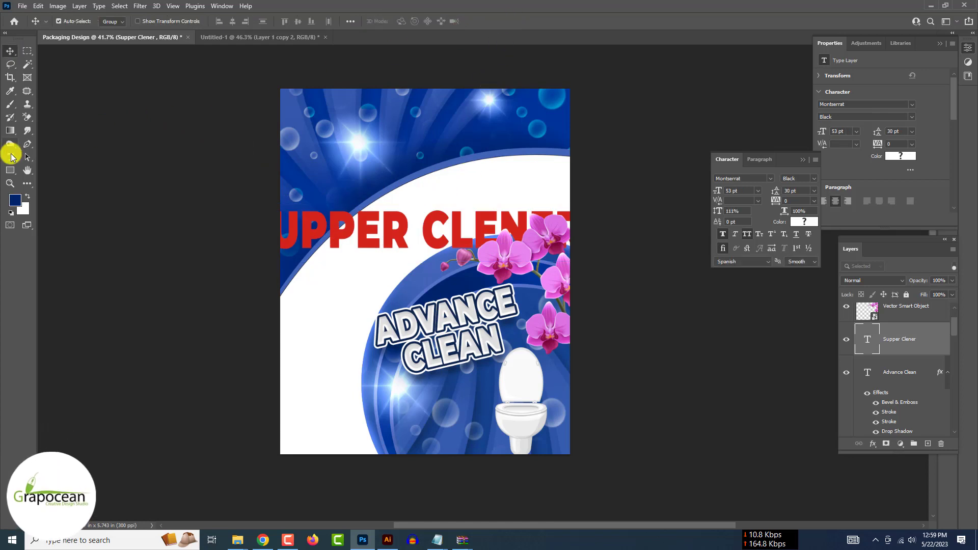
pyautogui.click(328, 223)
pyautogui.hotkey('ctrl', 'a')
# Step: Remove faux bold and try a horizontal Arc warp with +32 bend on the headline
pyautogui.click(429, 23)
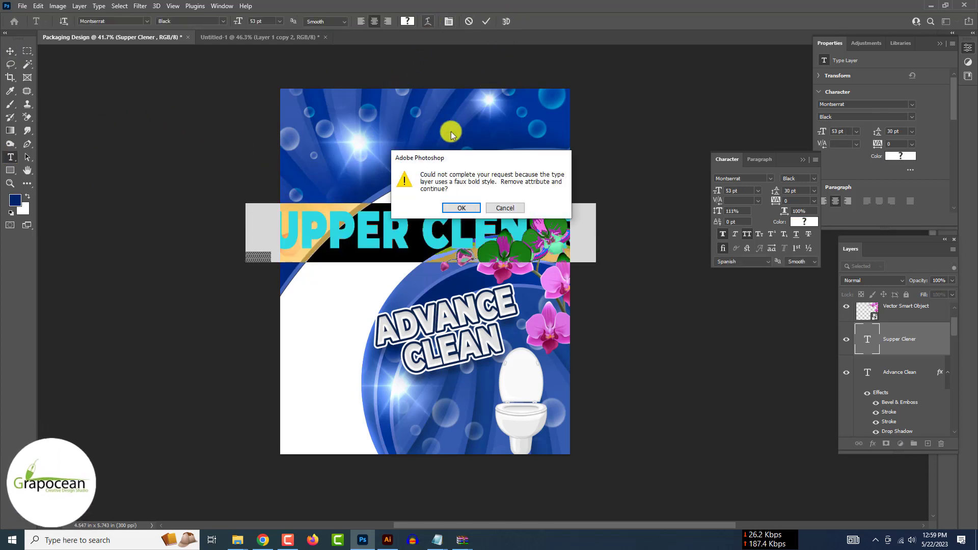
pyautogui.click(462, 208)
pyautogui.click(664, 322)
pyautogui.click(658, 351)
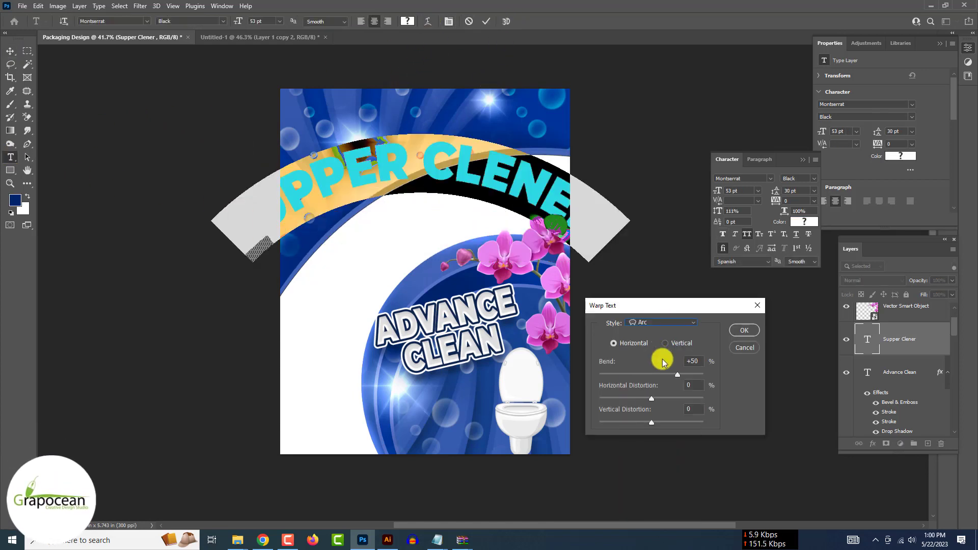
pyautogui.moveTo(676, 377); pyautogui.dragTo(669, 377)
pyautogui.click(665, 343)
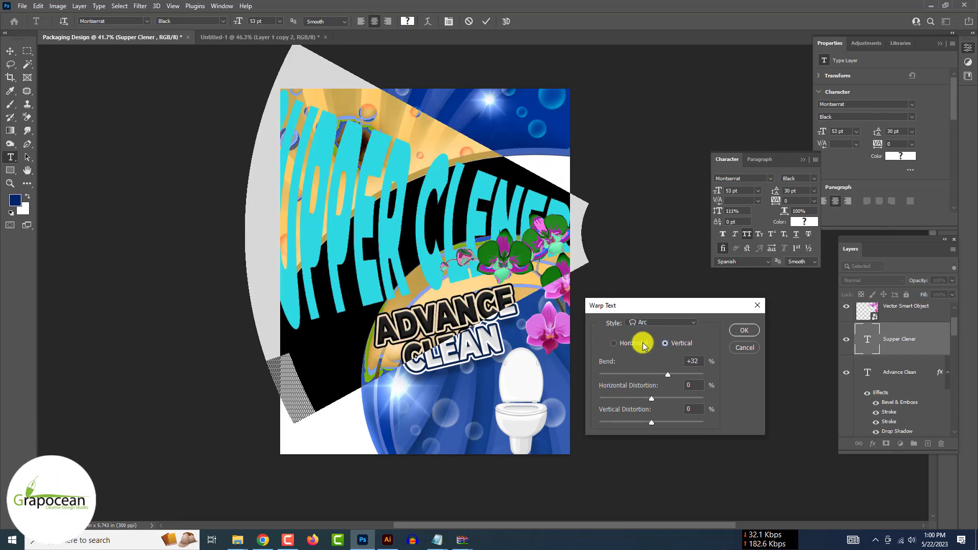
pyautogui.click(632, 344)
# Step: Switch the headline warp to Rise with horizontal distortion -39 and commit it
pyautogui.click(655, 324)
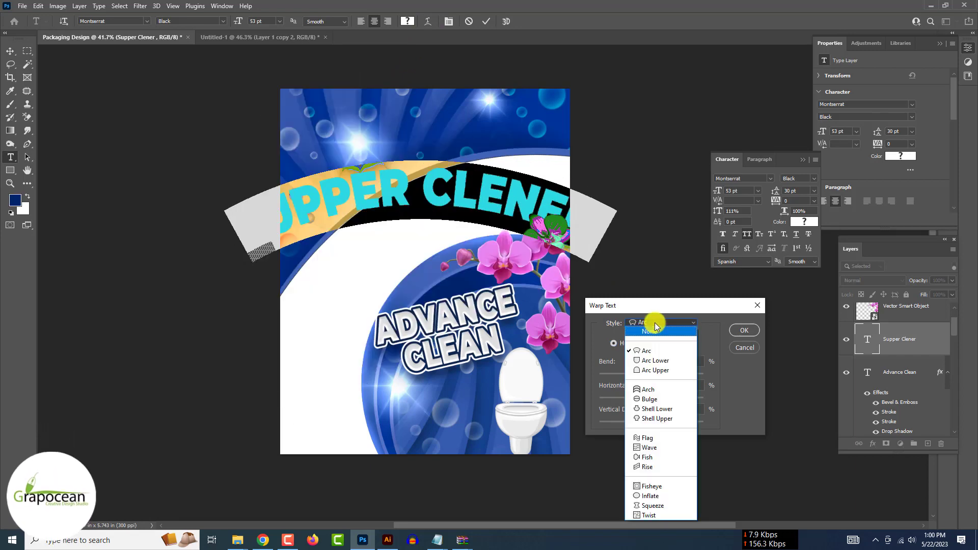
pyautogui.click(651, 467)
pyautogui.moveTo(668, 374)
pyautogui.mouseDown()
pyautogui.moveTo(612, 374)
pyautogui.moveTo(670, 374)
pyautogui.moveTo(627, 397)
pyautogui.mouseUp()
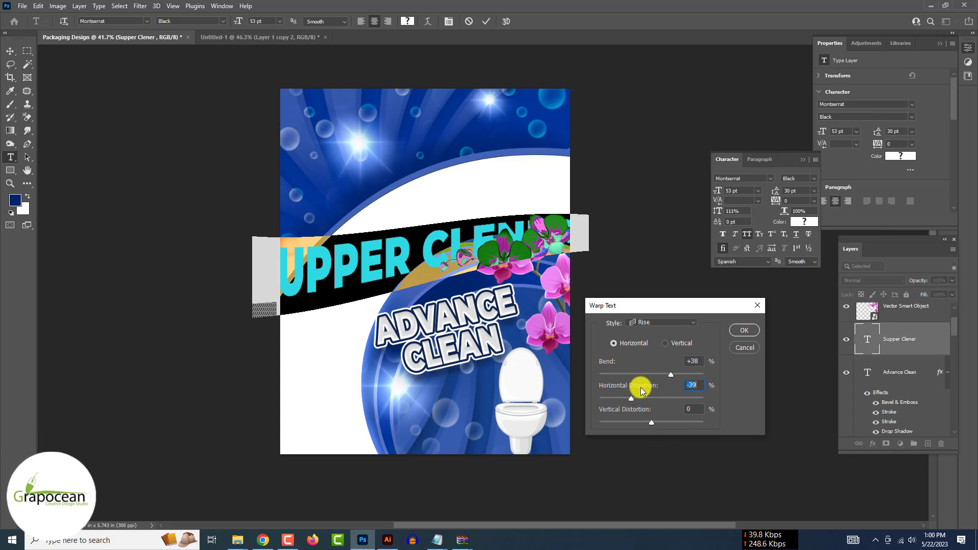
pyautogui.click(657, 343)
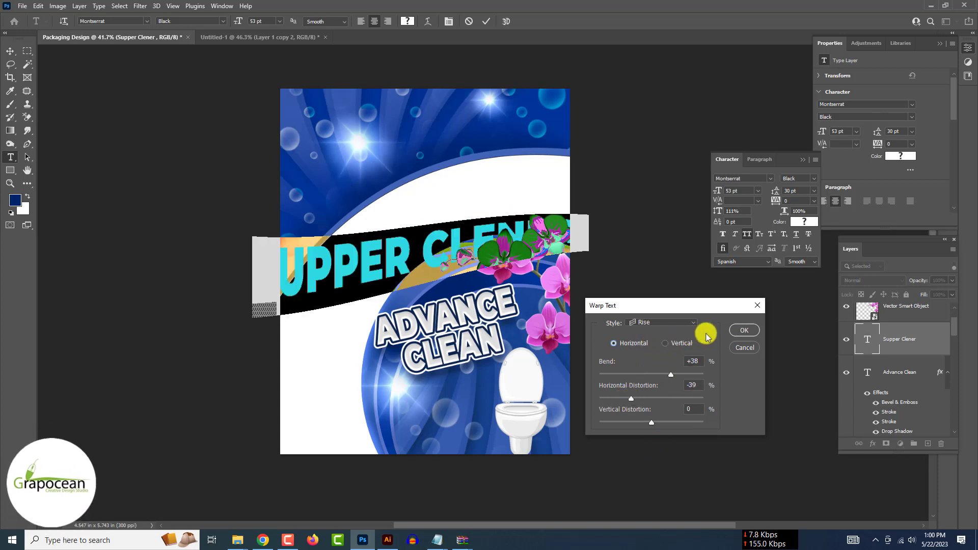
pyautogui.click(750, 330)
pyautogui.click(10, 51)
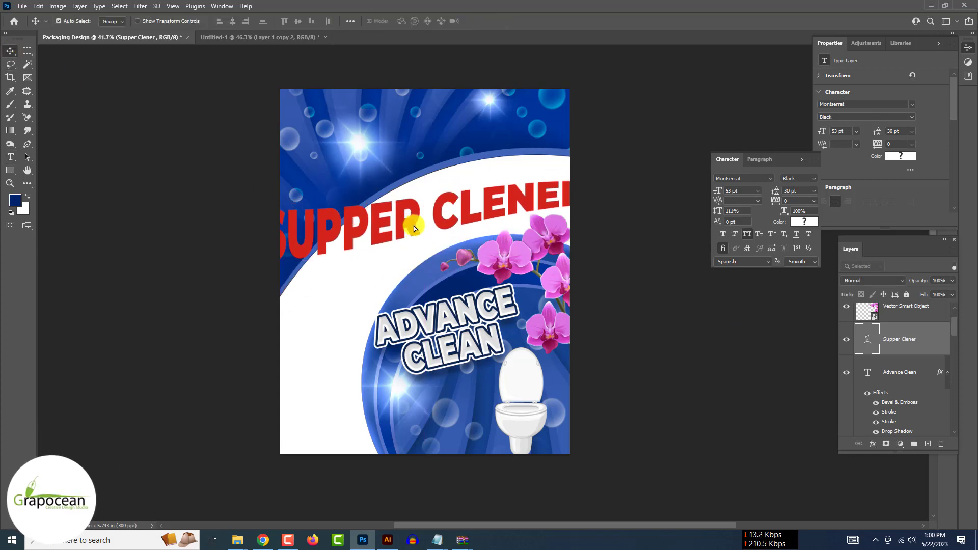
pyautogui.hotkey('ctrl', 't')
# Step: Resize the SUPPER CLENER headline and strengthen its arched warp bend and distortion
pyautogui.moveTo(598, 224)
pyautogui.mouseDown()
pyautogui.moveTo(535, 219)
pyautogui.moveTo(418, 238)
pyautogui.mouseUp()
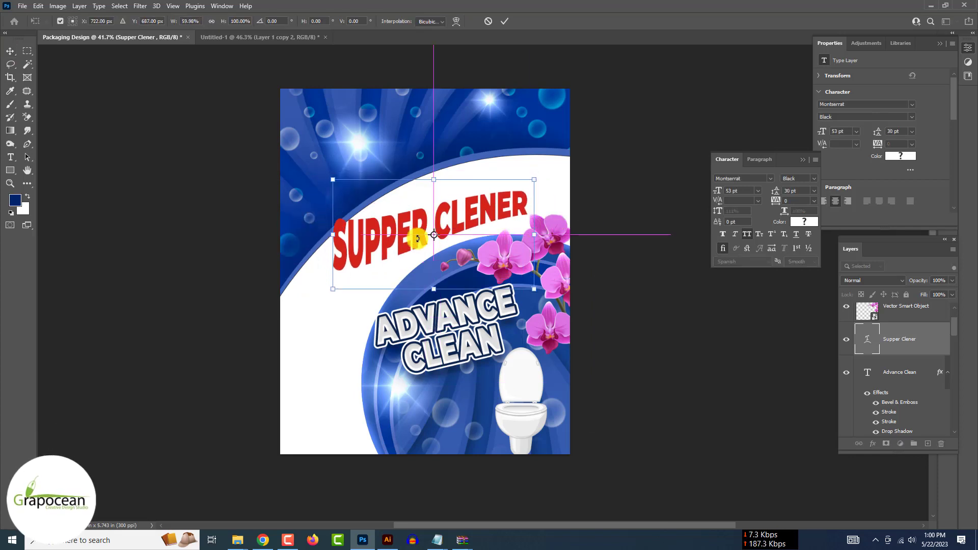
pyautogui.moveTo(559, 231); pyautogui.dragTo(595, 231)
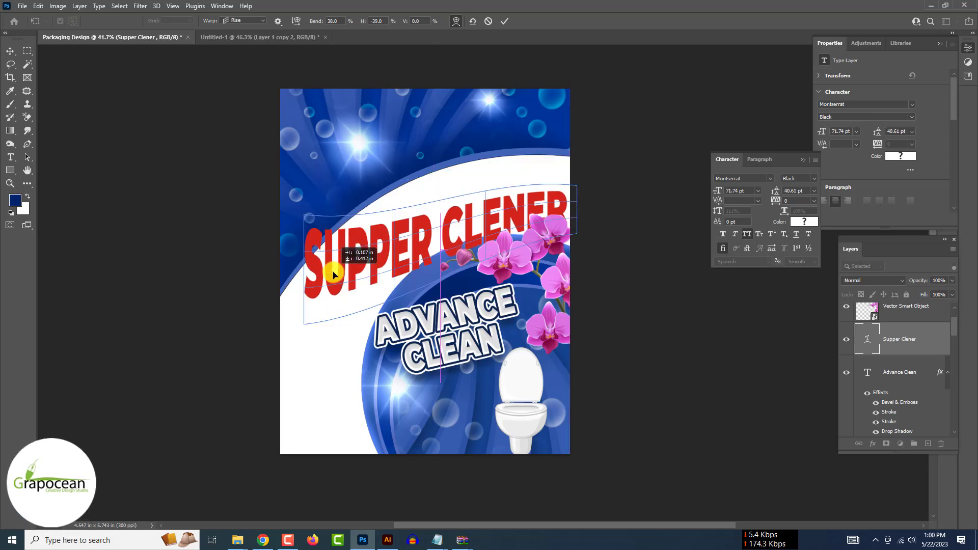
pyautogui.moveTo(327, 258); pyautogui.dragTo(543, 187)
pyautogui.moveTo(306, 254); pyautogui.dragTo(308, 268)
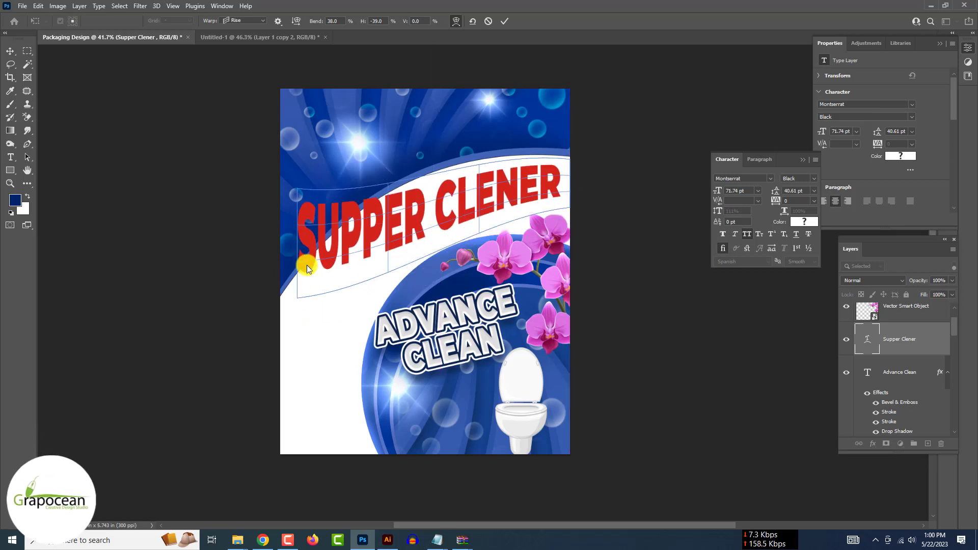
pyautogui.moveTo(329, 27); pyautogui.dragTo(410, 66)
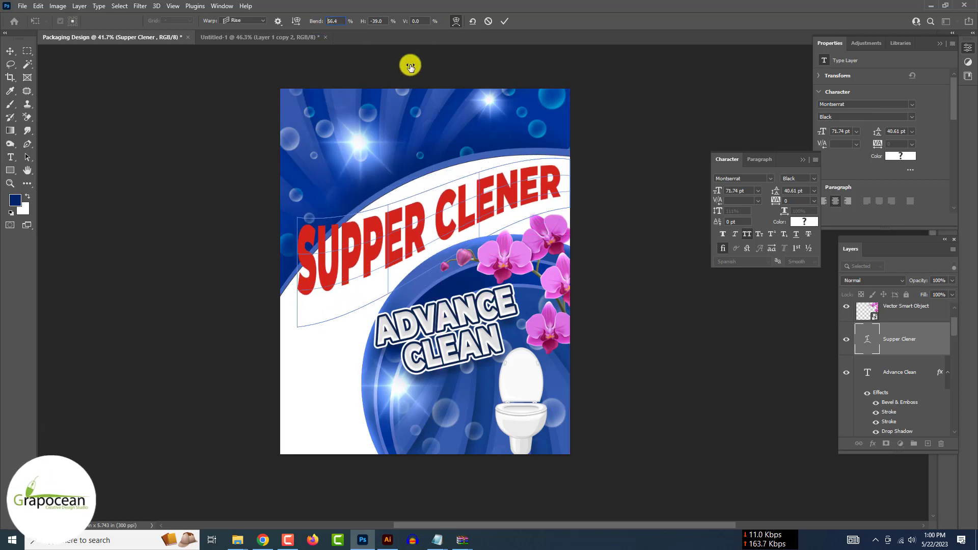
pyautogui.moveTo(366, 23)
pyautogui.mouseDown()
pyautogui.moveTo(404, 26)
pyautogui.moveTo(312, 37)
pyautogui.mouseUp()
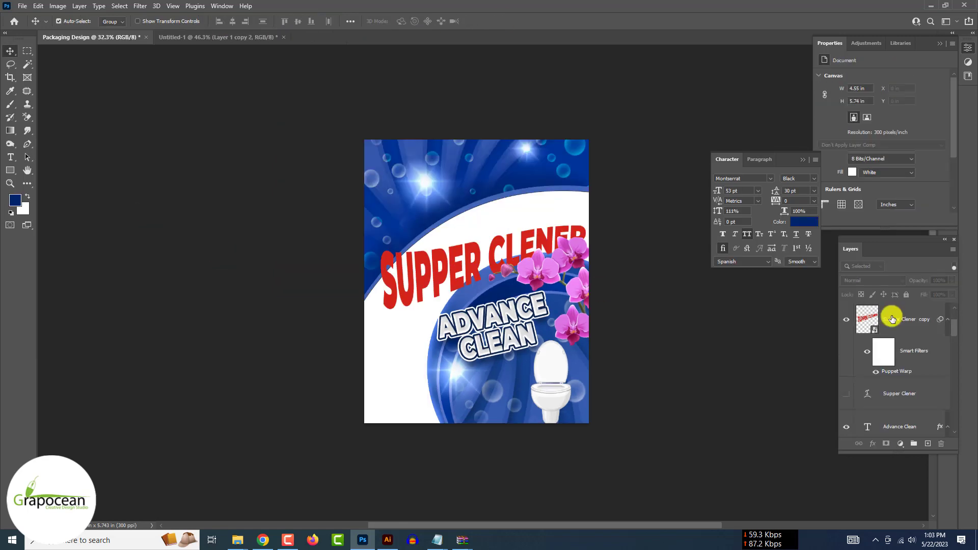
# Step: Rasterize a copy of the SUPPER CLENER headline layer
pyautogui.rightClick(892, 319)
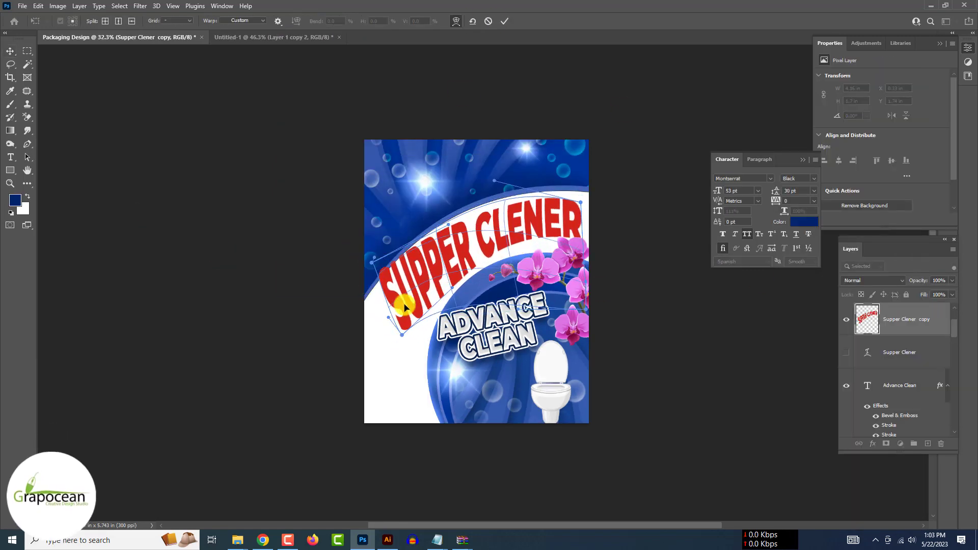
pyautogui.scroll(3, 382, 312)
pyautogui.scroll(-1, 338, 233)
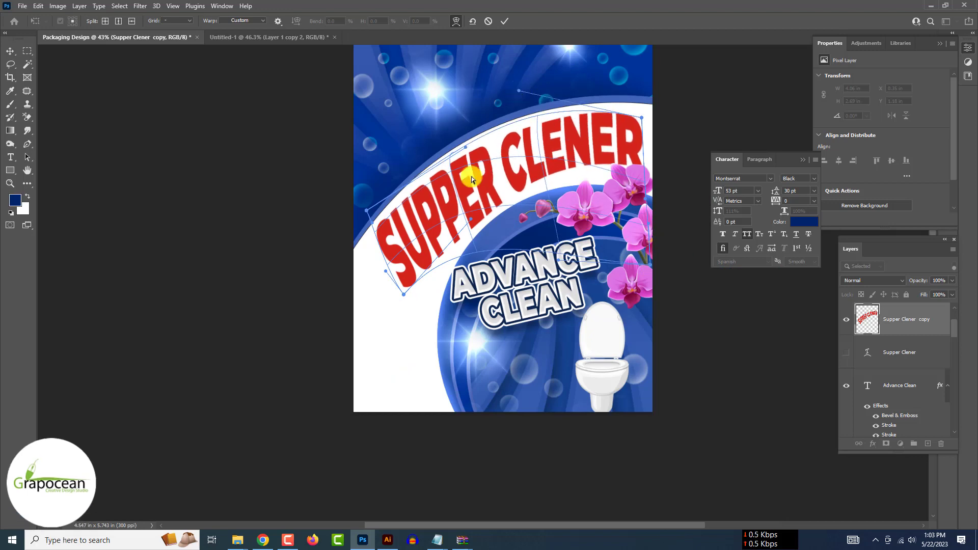
# Step: Free-warp the rasterized headline into a smoother arc and apply it
pyautogui.moveTo(475, 163); pyautogui.dragTo(376, 197)
pyautogui.moveTo(526, 81); pyautogui.dragTo(589, 153)
pyautogui.click(504, 20)
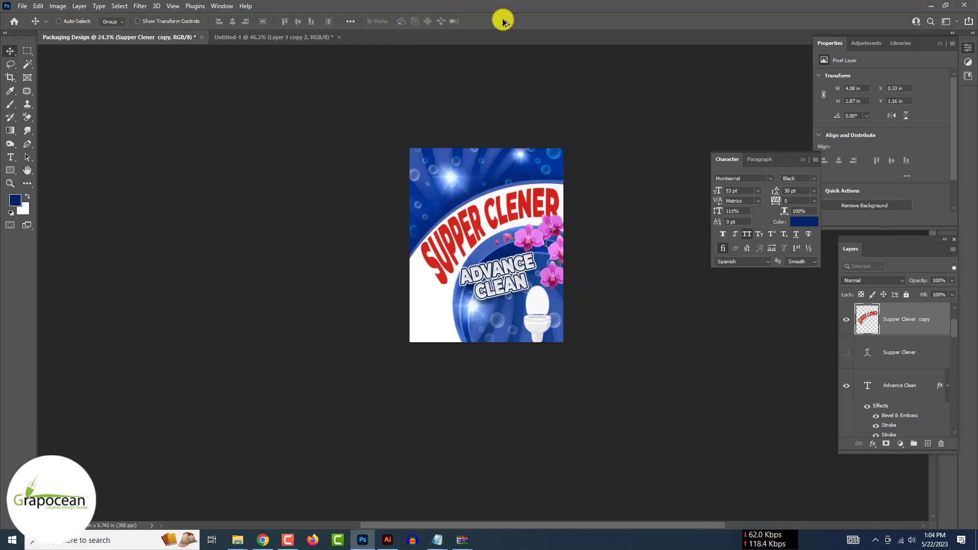
pyautogui.scroll(2, 469, 185)
pyautogui.scroll(-2, 563, 253)
pyautogui.scroll(3, 563, 253)
# Step: Give the headline a yellow stroke plus a second navy stroke
pyautogui.click(586, 357)
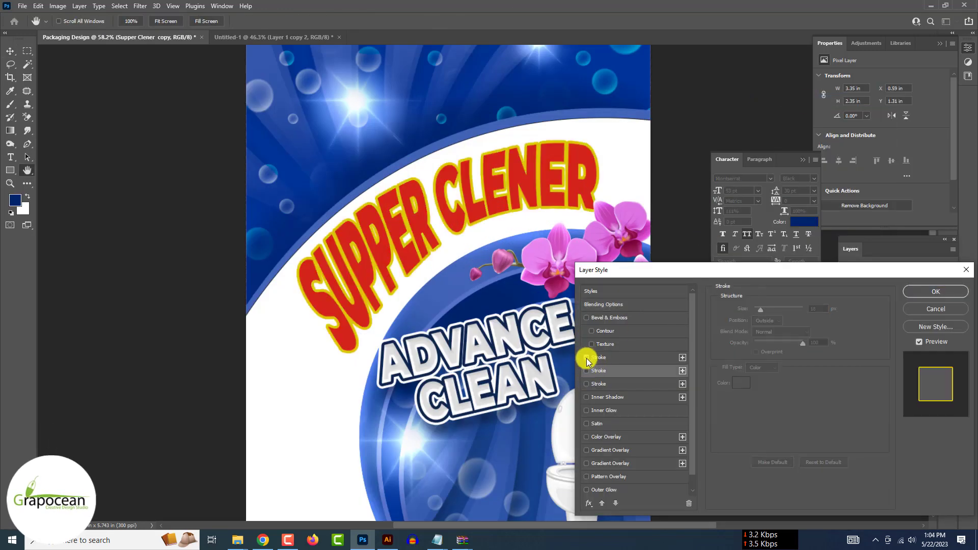
pyautogui.click(586, 371)
pyautogui.click(741, 382)
pyautogui.click(934, 349)
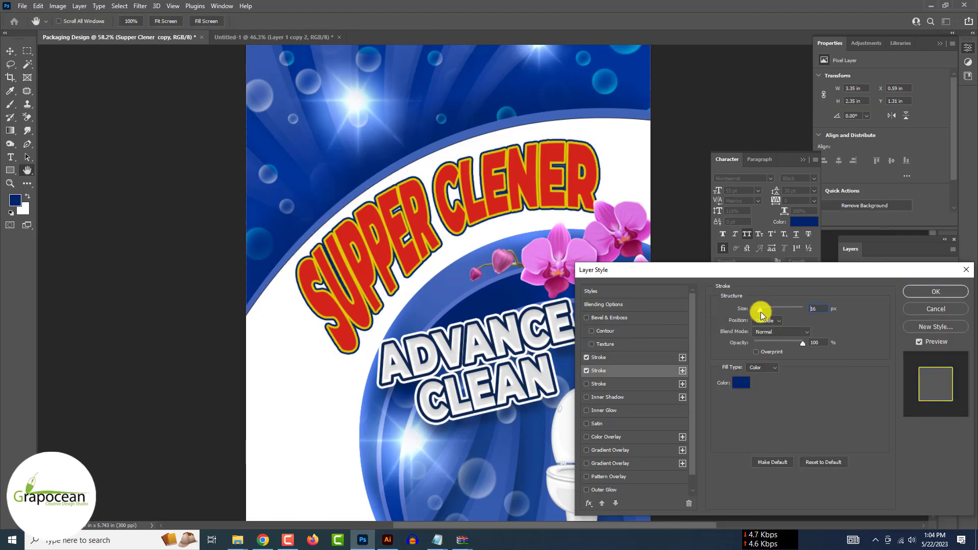
pyautogui.moveTo(758, 309); pyautogui.dragTo(764, 312)
pyautogui.click(936, 291)
pyautogui.scroll(-3, 926, 286)
pyautogui.scroll(2, 811, 323)
# Step: Resize the SUPPER CLENER headline with Free Transform
pyautogui.hotkey('ctrl', 't')
pyautogui.scroll(-1, 633, 331)
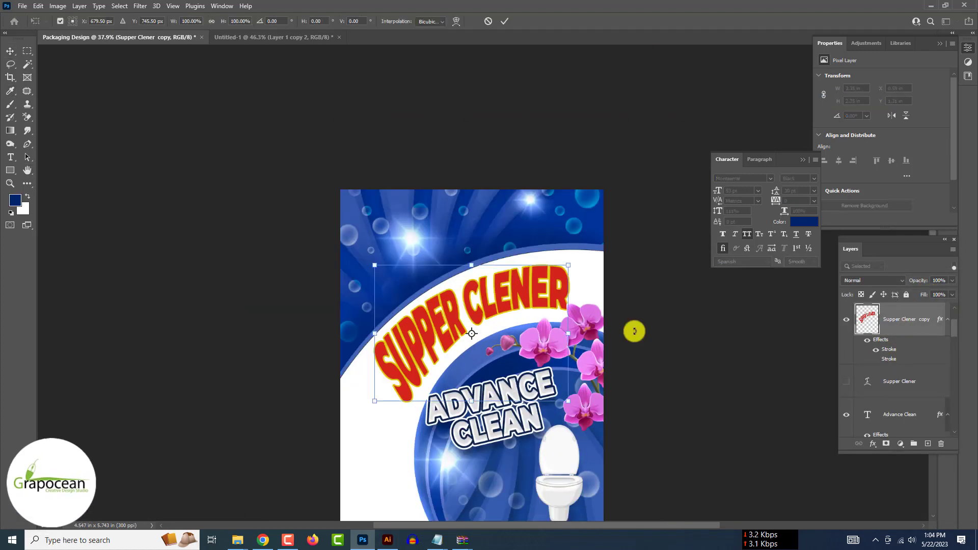
pyautogui.click(504, 21)
pyautogui.scroll(3, 630, 384)
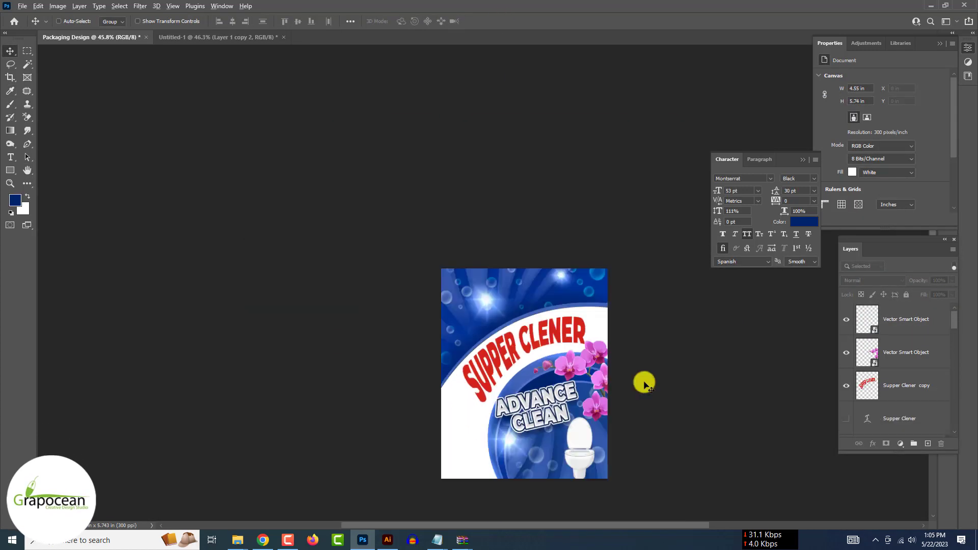
# Step: Add a drop shadow to the SUPPER CLENER headline's layer style
pyautogui.scroll(5, 644, 382)
pyautogui.rightClick(911, 319)
pyautogui.click(806, 99)
pyautogui.click(604, 361)
pyautogui.scroll(-1, 618, 478)
pyautogui.click(605, 488)
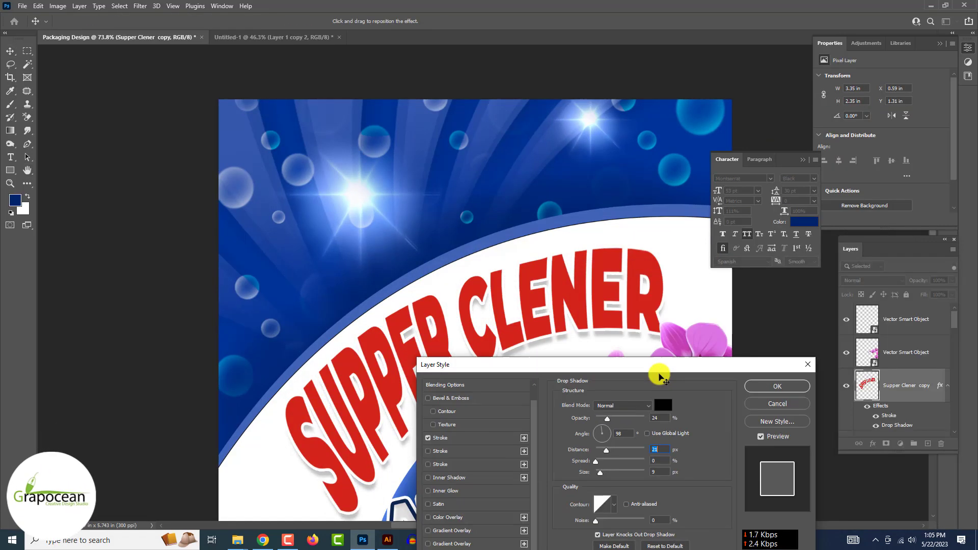
pyautogui.press('Return')
pyautogui.scroll(-3, 838, 389)
# Step: Give a headline copy a light colour overlay and a black mask for brush shading
pyautogui.doubleClick(870, 385)
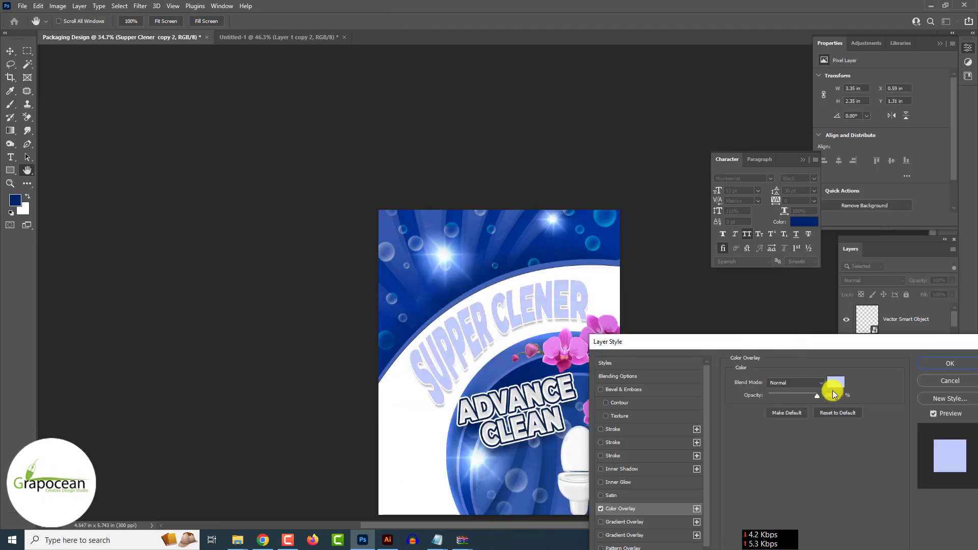
pyautogui.click(830, 389)
pyautogui.click(932, 349)
pyautogui.click(931, 357)
pyautogui.keyDown('alt'); pyautogui.click(886, 444); pyautogui.keyUp('alt')
pyautogui.press('b')
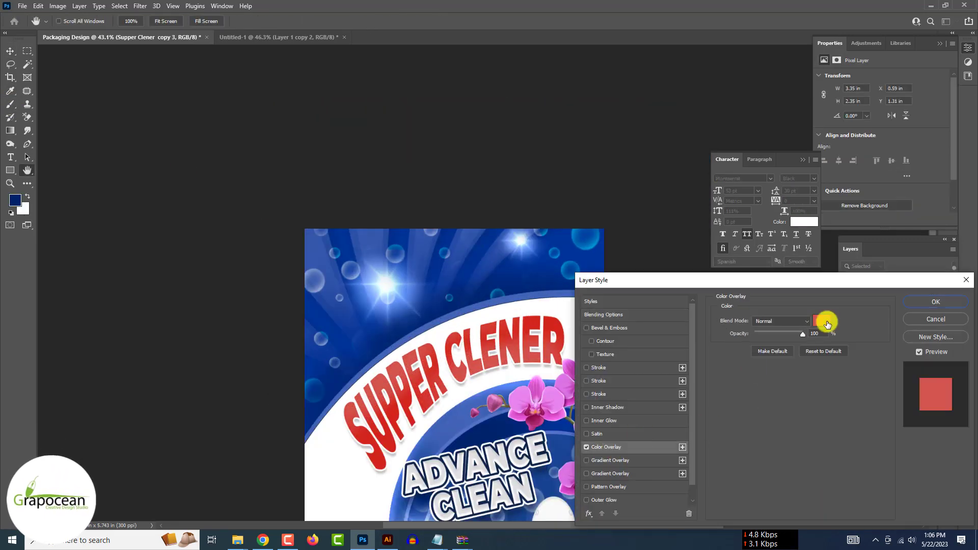
# Step: Give another headline copy a red colour overlay and a black mask for painting
pyautogui.click(827, 321)
pyautogui.click(932, 349)
pyautogui.click(935, 302)
pyautogui.keyDown('alt'); pyautogui.click(886, 444); pyautogui.keyUp('alt')
pyautogui.press('b')
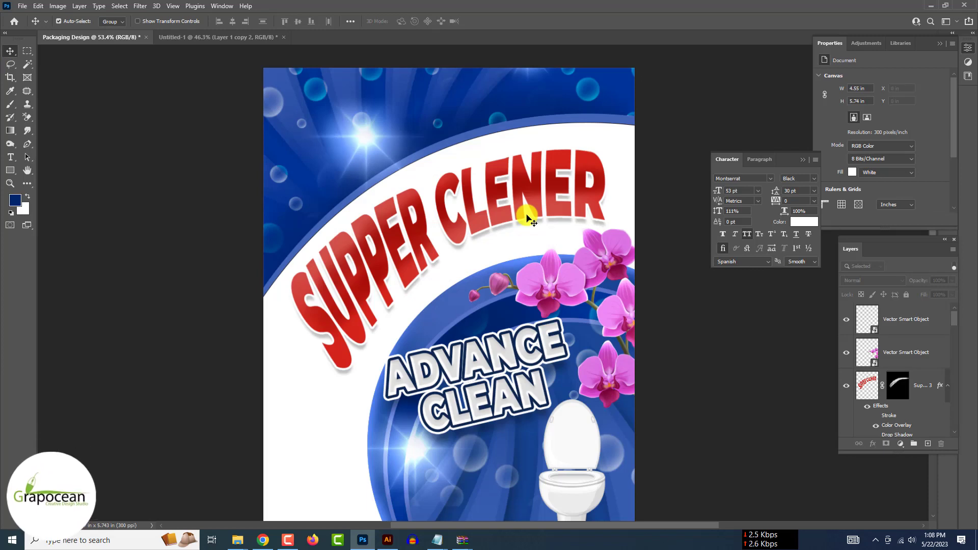
# Step: Move the ADVANCE CLEAN text to the top-left corner of the label
pyautogui.scroll(-1, 527, 218)
pyautogui.moveTo(499, 320); pyautogui.dragTo(426, 98)
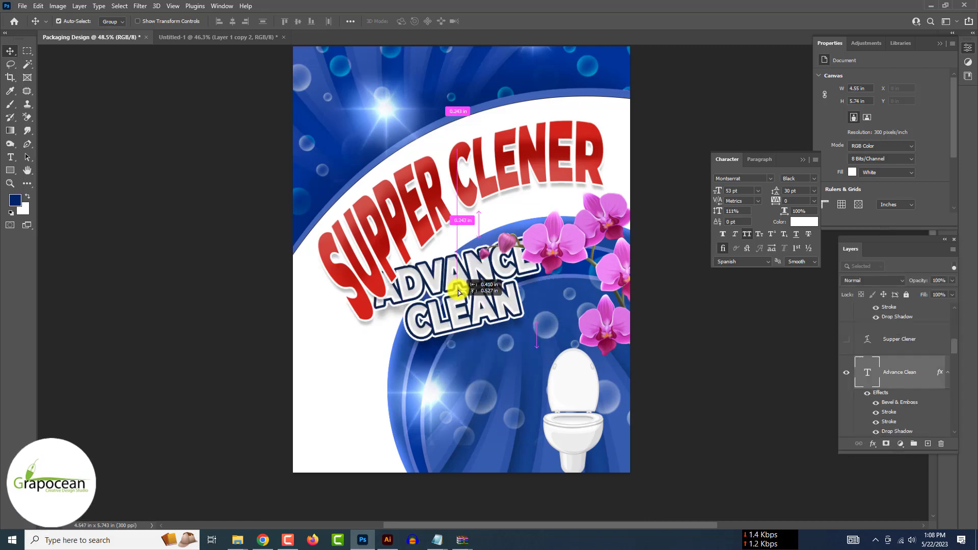
pyautogui.hotkey('ctrl', 't')
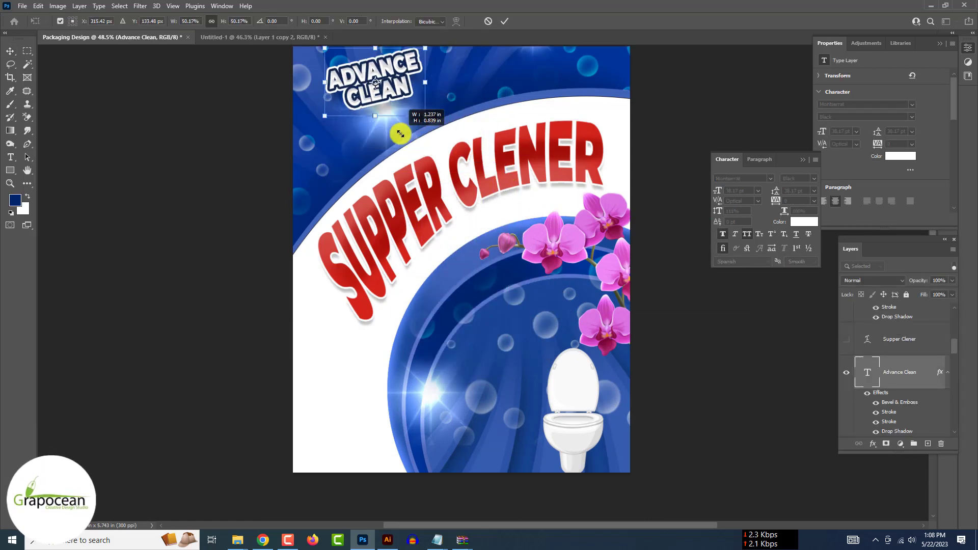
pyautogui.moveTo(499, 171); pyautogui.dragTo(415, 108)
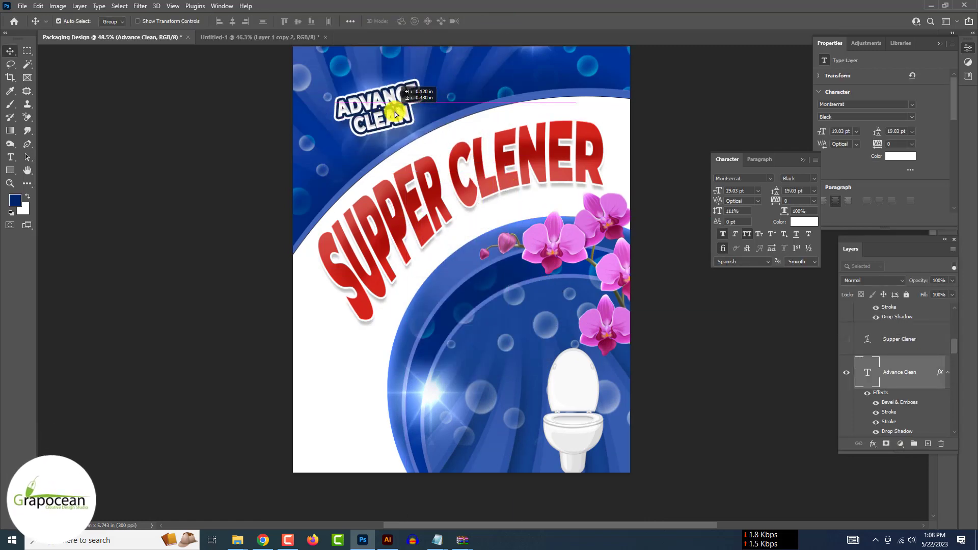
pyautogui.scroll(-3, 402, 117)
pyautogui.press('Escape')
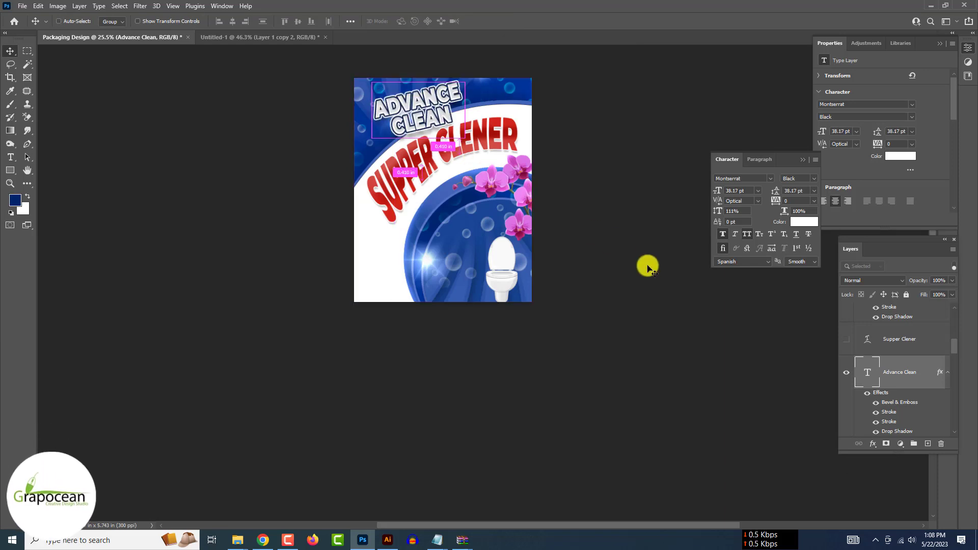
pyautogui.scroll(3, 493, 176)
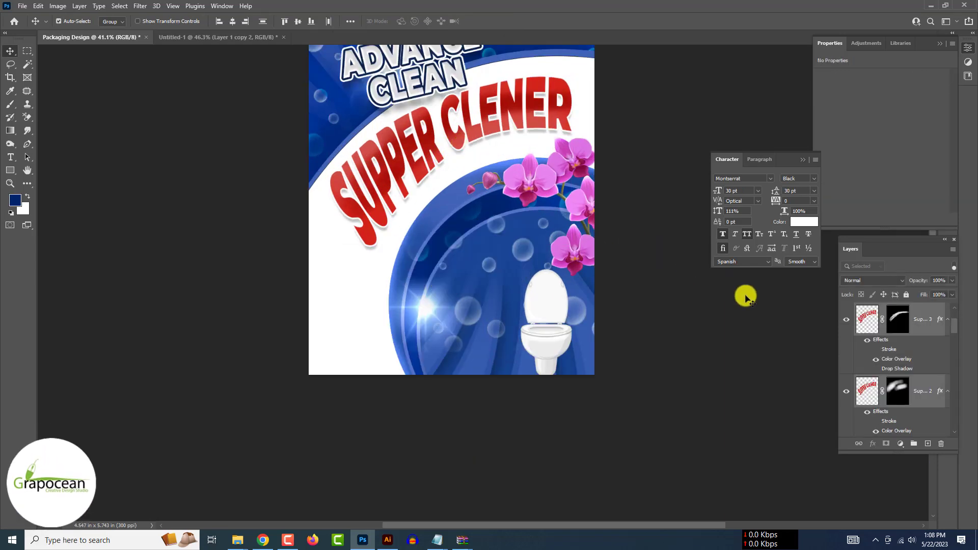
# Step: Rotate the SUPPER CLENER headline layers with Free Transform
pyautogui.keyDown('ctrl'); pyautogui.click(922, 400); pyautogui.keyUp('ctrl')
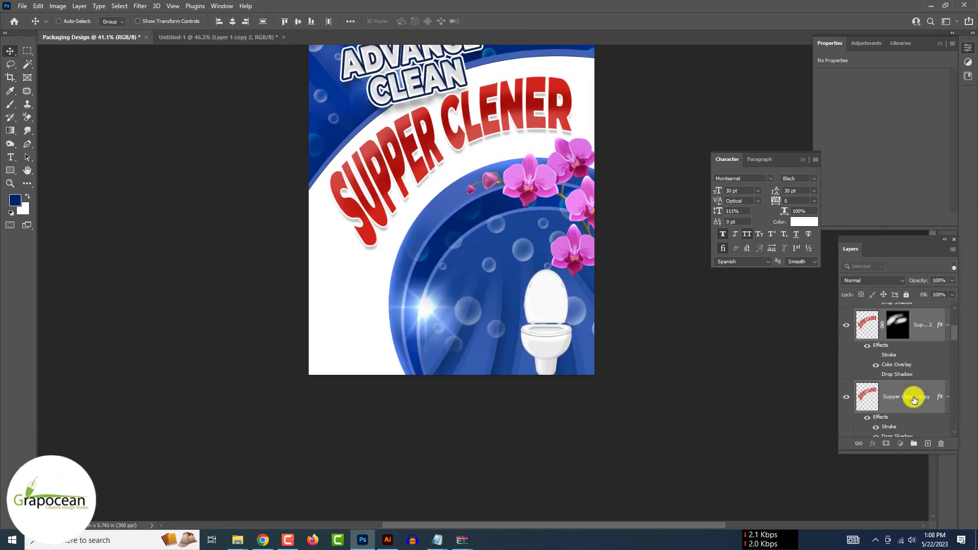
pyautogui.keyDown('ctrl'); pyautogui.click(456, 145); pyautogui.keyUp('ctrl')
pyautogui.hotkey('ctrl', 't')
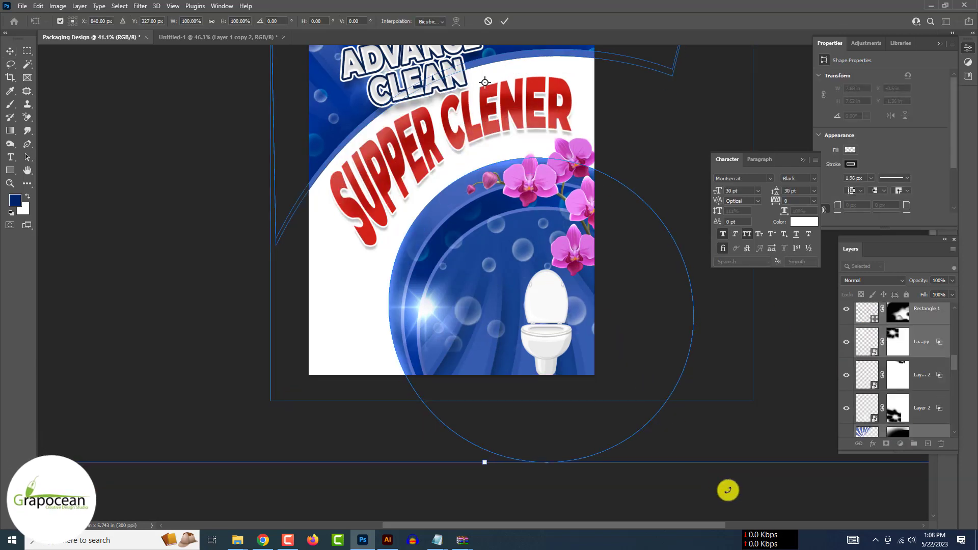
pyautogui.click(488, 22)
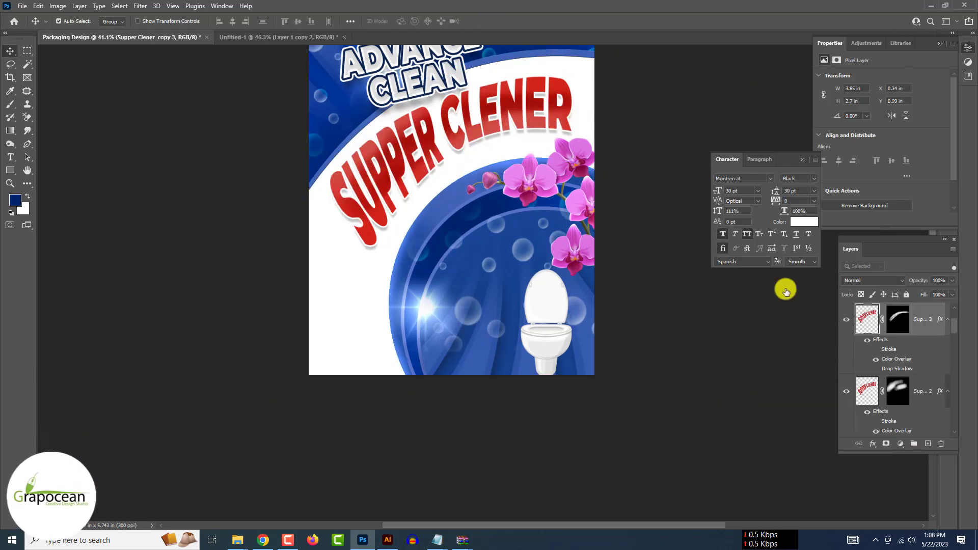
pyautogui.hotkey('ctrl', 't')
pyautogui.moveTo(513, 125)
pyautogui.mouseDown()
pyautogui.moveTo(571, 87)
pyautogui.moveTo(469, 126)
pyautogui.mouseUp()
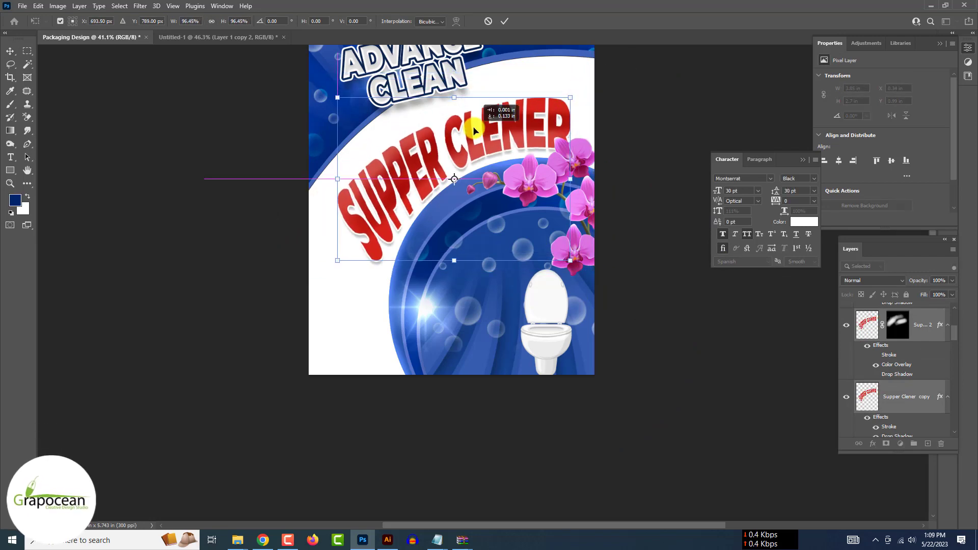
pyautogui.click(505, 21)
# Step: Nudge the SUPPER CLENER headline upward and shift ADVANCE CLEAN slightly right
pyautogui.scroll(2, 657, 121)
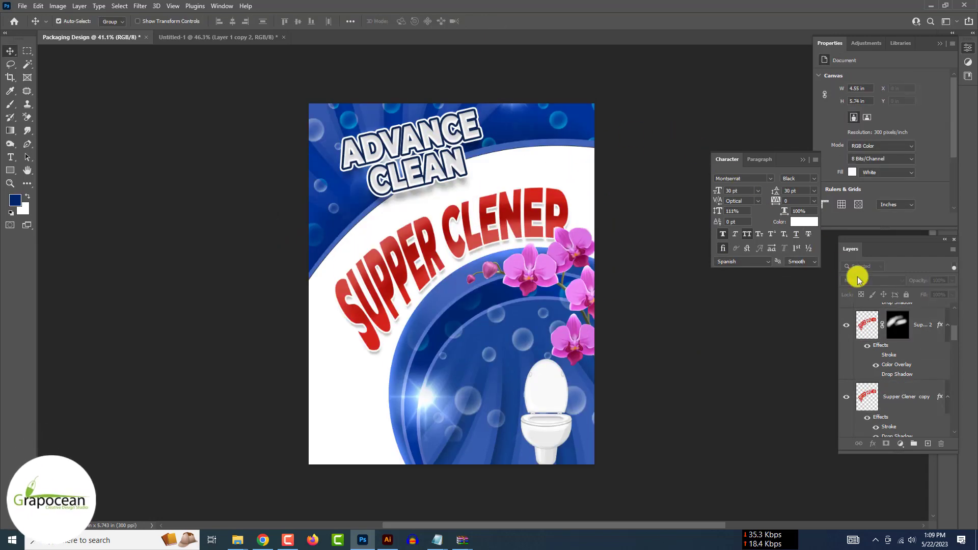
pyautogui.click(924, 331)
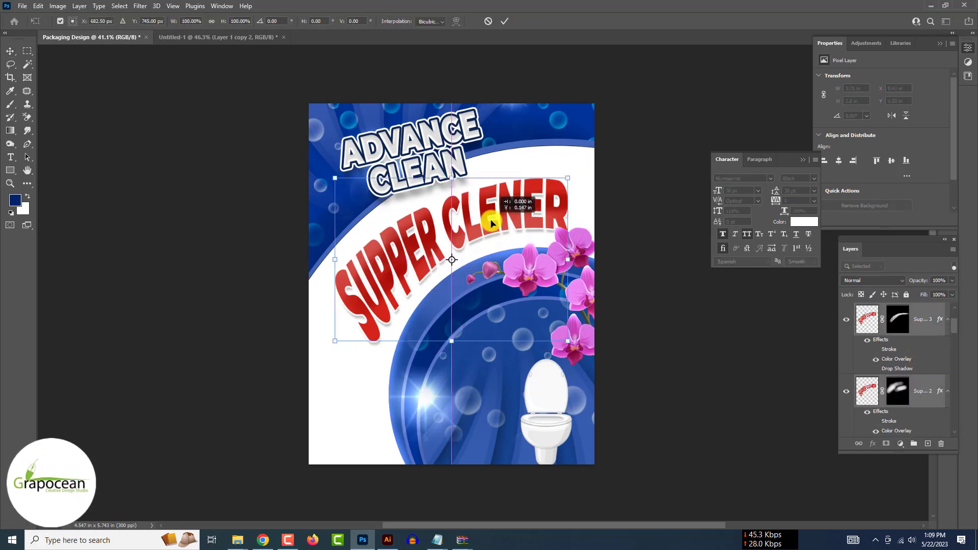
pyautogui.hotkey('ctrl', 't')
pyautogui.moveTo(502, 213); pyautogui.dragTo(517, 210)
pyautogui.click(505, 22)
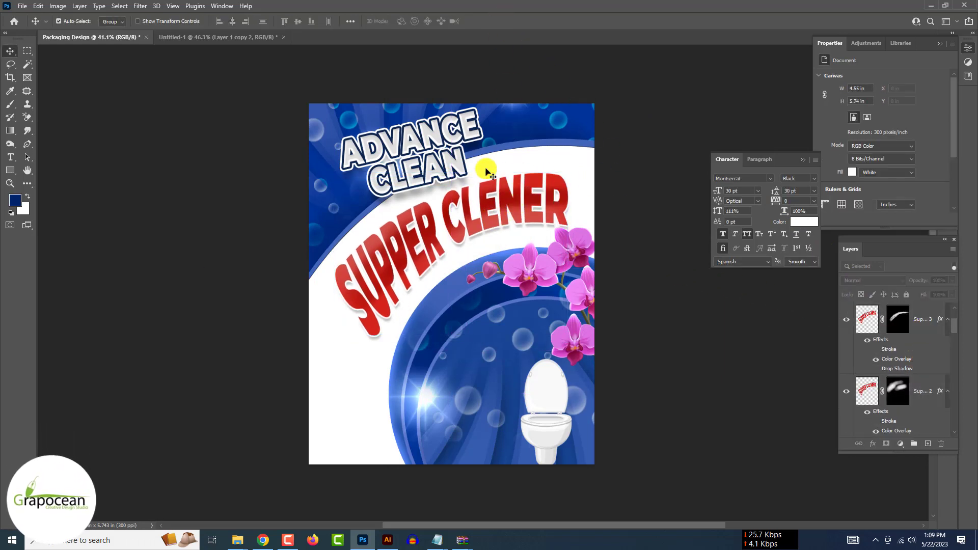
pyautogui.moveTo(484, 163); pyautogui.dragTo(454, 168)
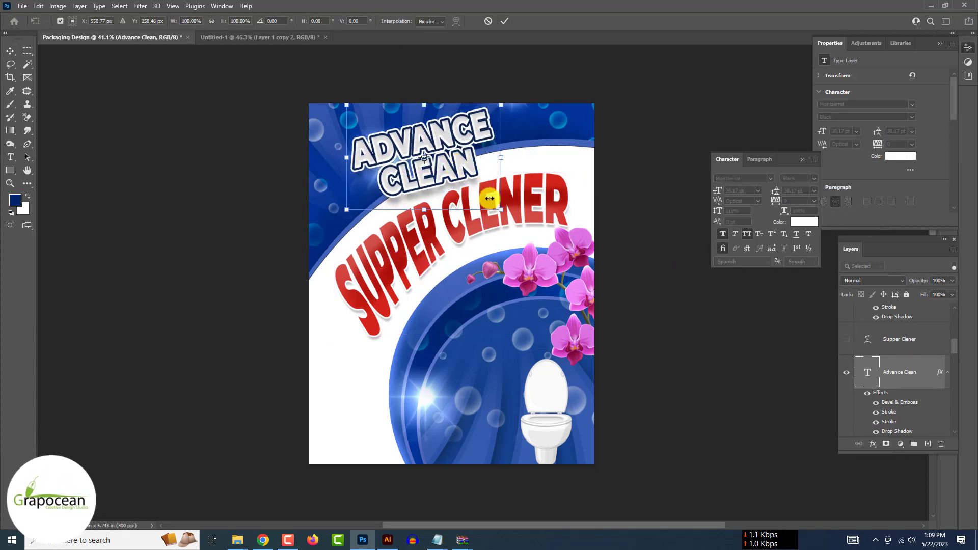
# Step: Shrink and tilt ADVANCE CLEAN, then join it onto one line and nudge it down-right
pyautogui.moveTo(489, 199)
pyautogui.mouseDown()
pyautogui.moveTo(473, 192)
pyautogui.moveTo(501, 208)
pyautogui.mouseUp()
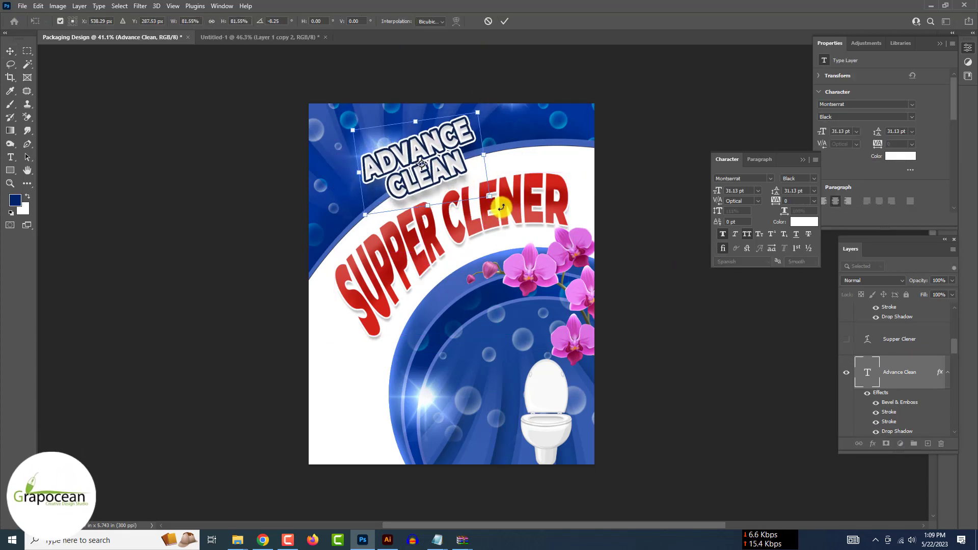
pyautogui.press('Return')
pyautogui.moveTo(442, 169); pyautogui.dragTo(442, 177)
pyautogui.press('t')
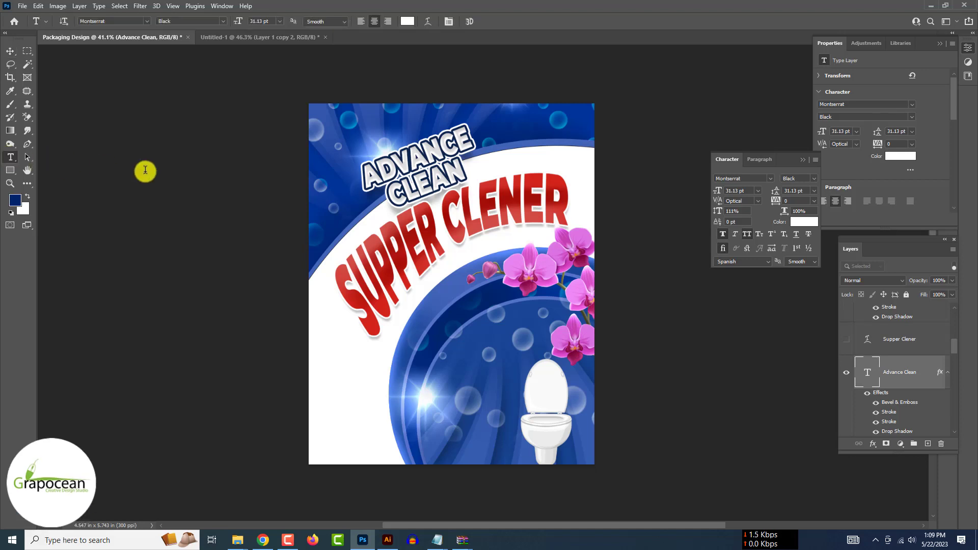
pyautogui.press('BackSpace')
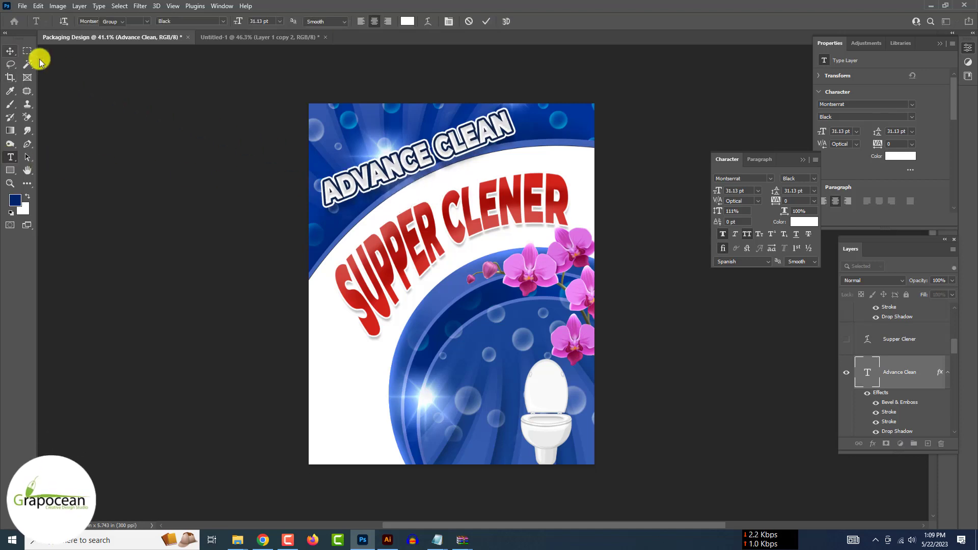
pyautogui.click(10, 51)
pyautogui.moveTo(457, 151); pyautogui.dragTo(464, 171)
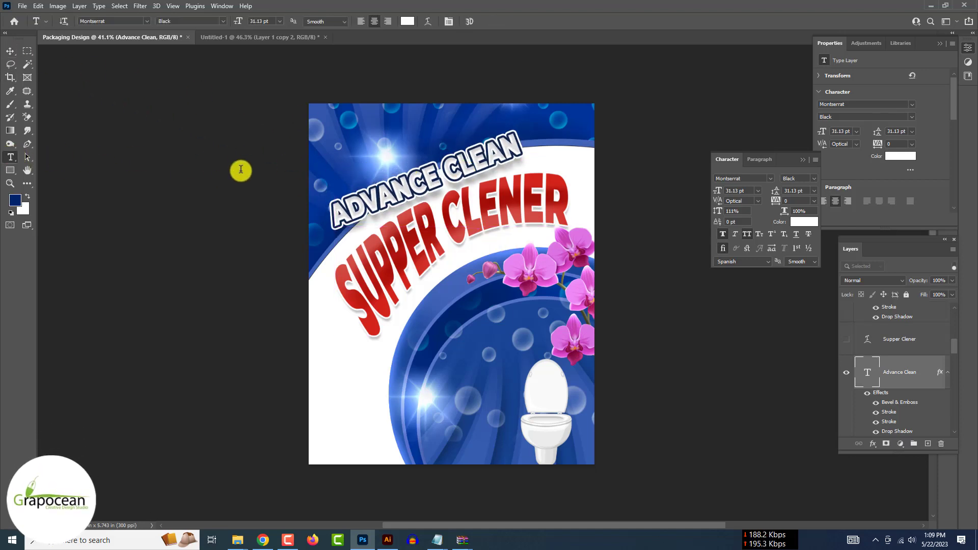
# Step: Drop the faux bold and warp ADVANCE CLEAN with an Arc style at 25% bend
pyautogui.click(427, 21)
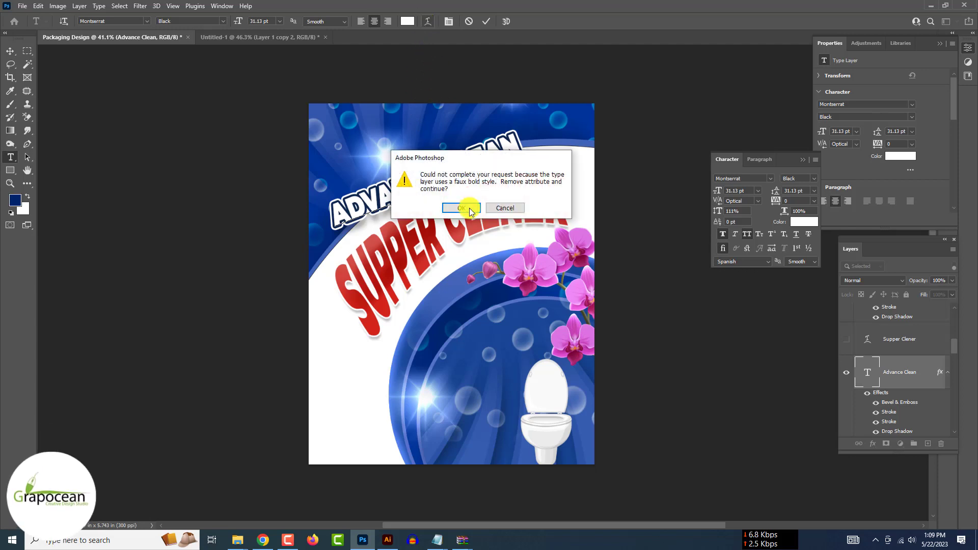
pyautogui.click(469, 207)
pyautogui.click(664, 323)
pyautogui.click(649, 349)
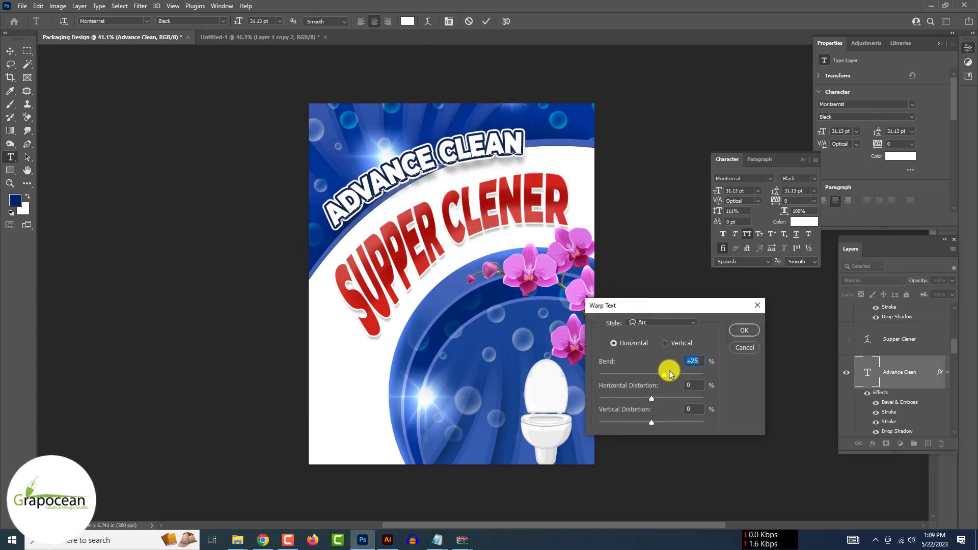
pyautogui.click(743, 330)
pyautogui.click(10, 51)
# Step: Move the arched ADVANCE CLEAN text just above the SUPPER CLENER headline
pyautogui.moveTo(491, 159)
pyautogui.mouseDown()
pyautogui.moveTo(501, 170)
pyautogui.moveTo(518, 100)
pyautogui.mouseUp()
pyautogui.scroll(-2, 584, 212)
pyautogui.scroll(3, 563, 153)
pyautogui.scroll(-2, 571, 149)
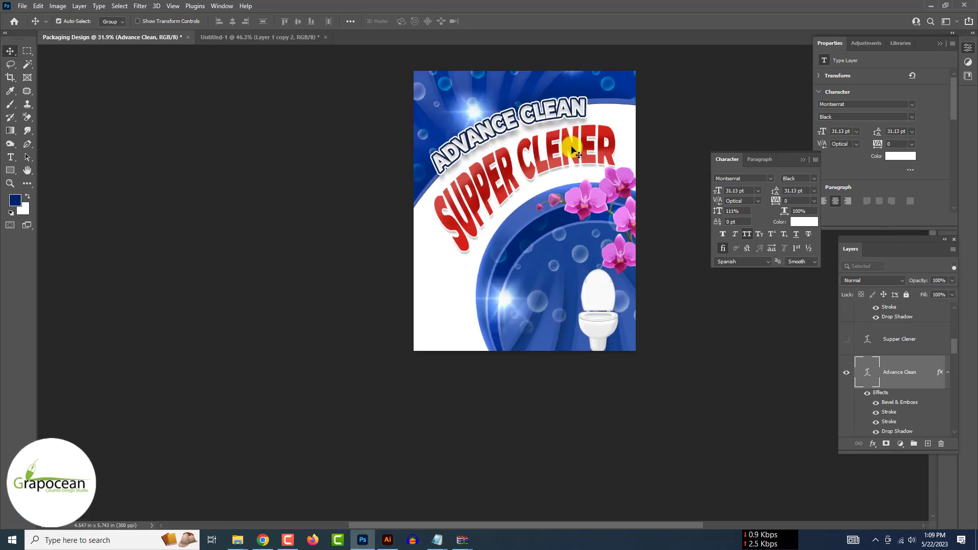
# Step: Enlarge the SUPPER CLENER headline to about 112% and shift it down slightly
pyautogui.click(572, 149)
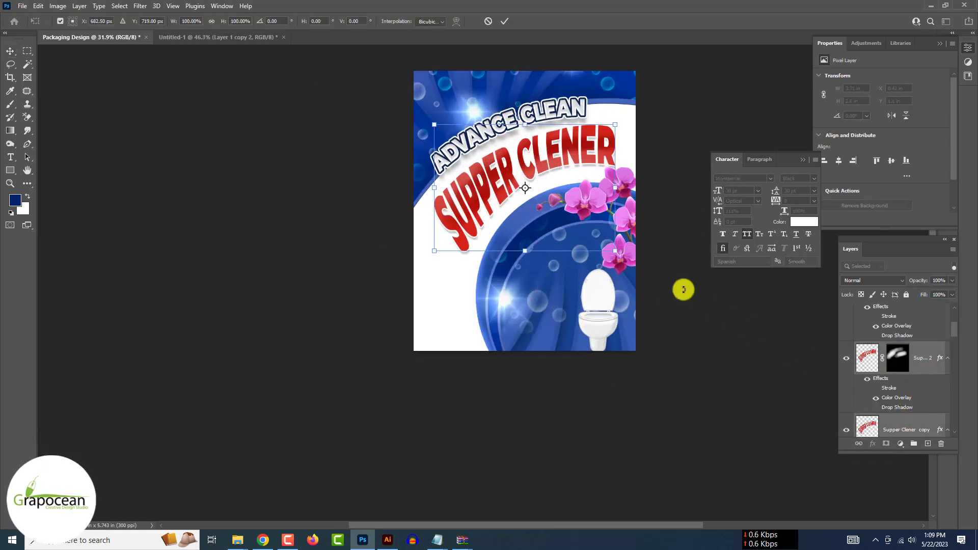
pyautogui.moveTo(615, 251); pyautogui.dragTo(625, 258)
pyautogui.moveTo(537, 148); pyautogui.dragTo(537, 152)
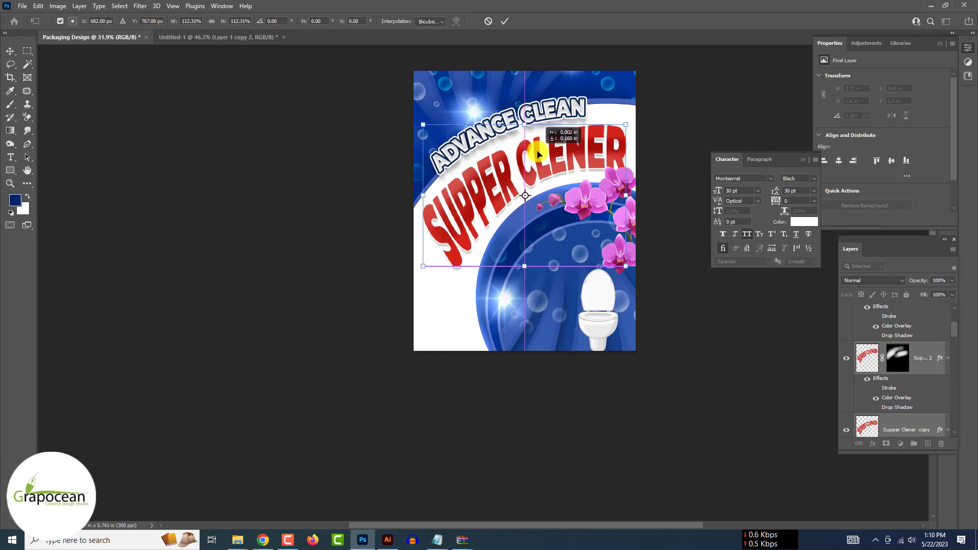
pyautogui.click(502, 21)
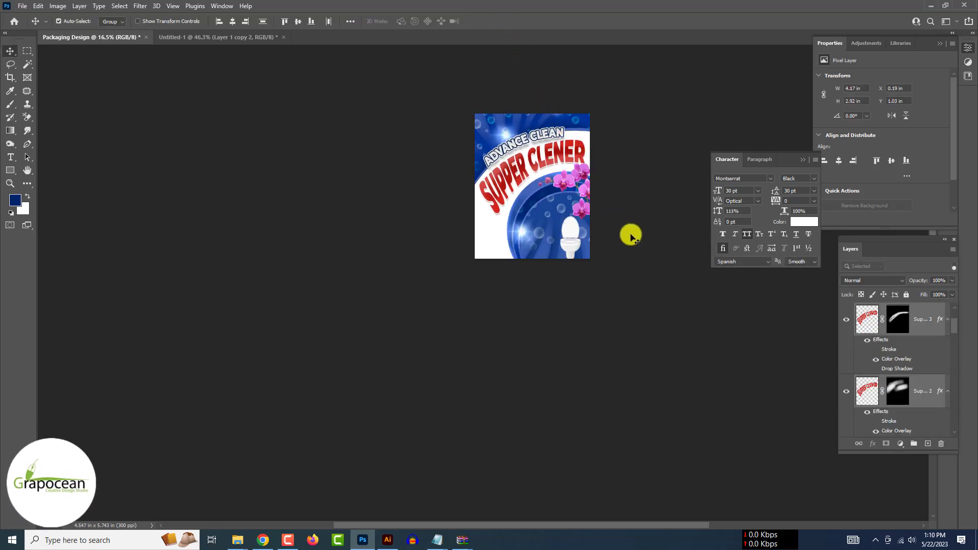
# Step: Re-seat ADVANCE CLEAN above the headline and select the violet artwork to copy
pyautogui.hotkey('ctrl', '0')
pyautogui.moveTo(525, 122); pyautogui.dragTo(528, 131)
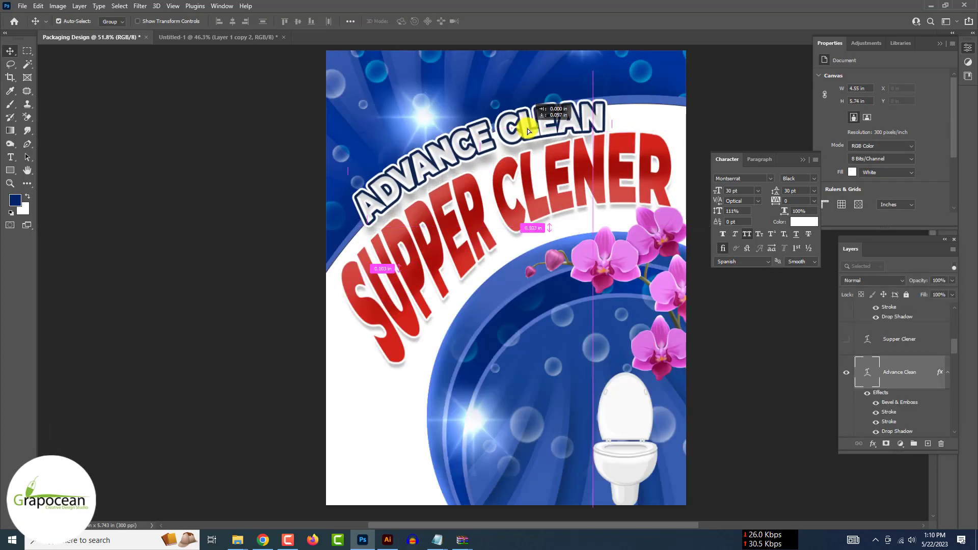
pyautogui.scroll(-5, 527, 132)
pyautogui.scroll(5, 527, 132)
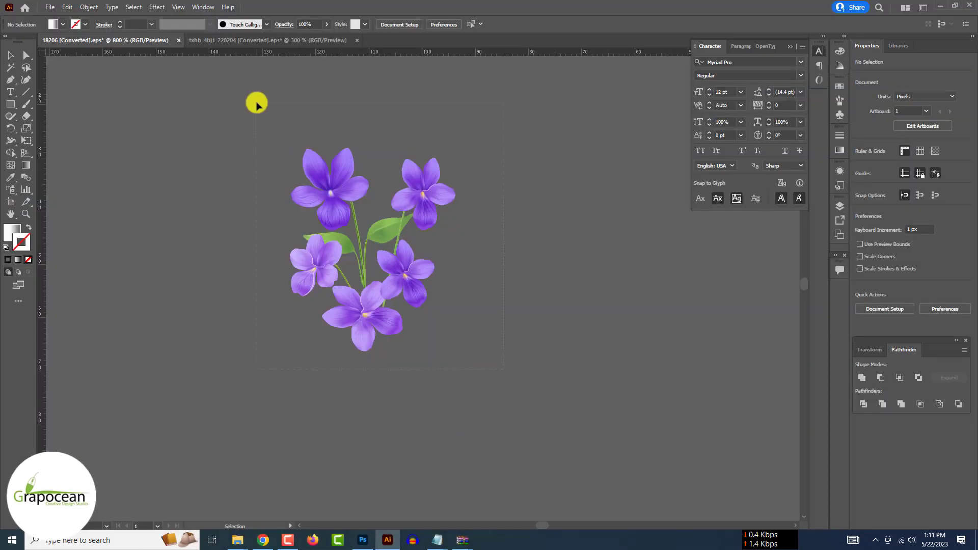
pyautogui.moveTo(255, 103)
pyautogui.mouseDown()
pyautogui.moveTo(357, 362)
pyautogui.moveTo(436, 334)
pyautogui.mouseUp()
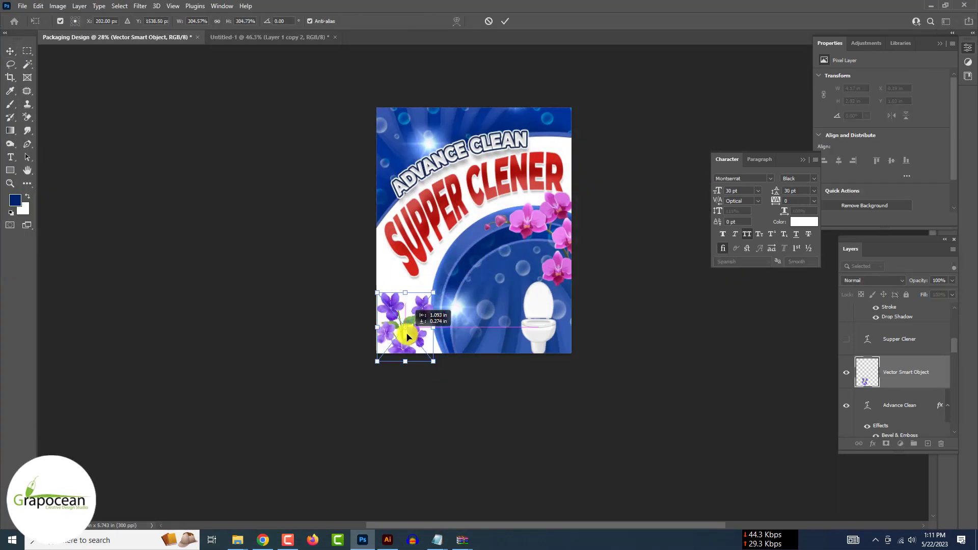
# Step: Place the violets smart object in the label's bottom-left corner
pyautogui.moveTo(409, 334); pyautogui.dragTo(409, 147)
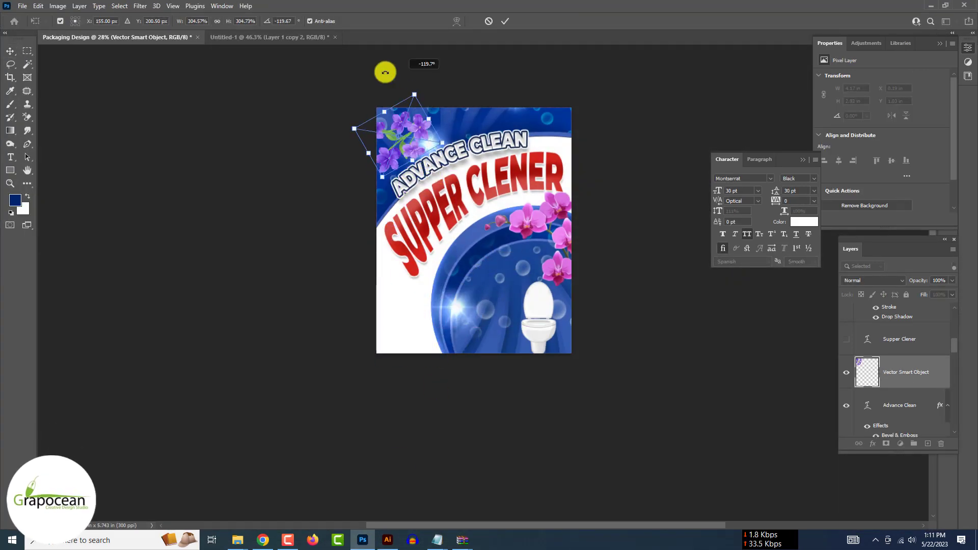
pyautogui.moveTo(429, 206); pyautogui.dragTo(443, 315)
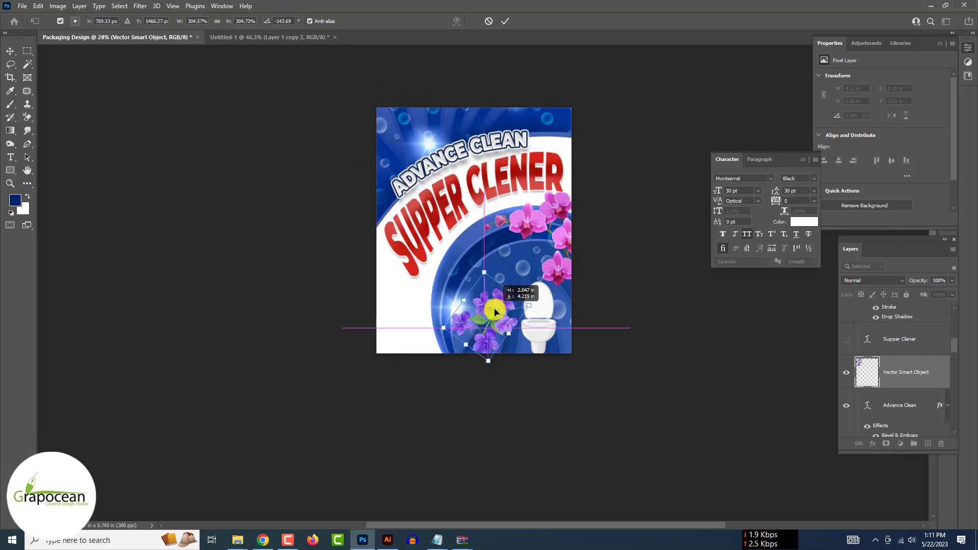
pyautogui.press('Return')
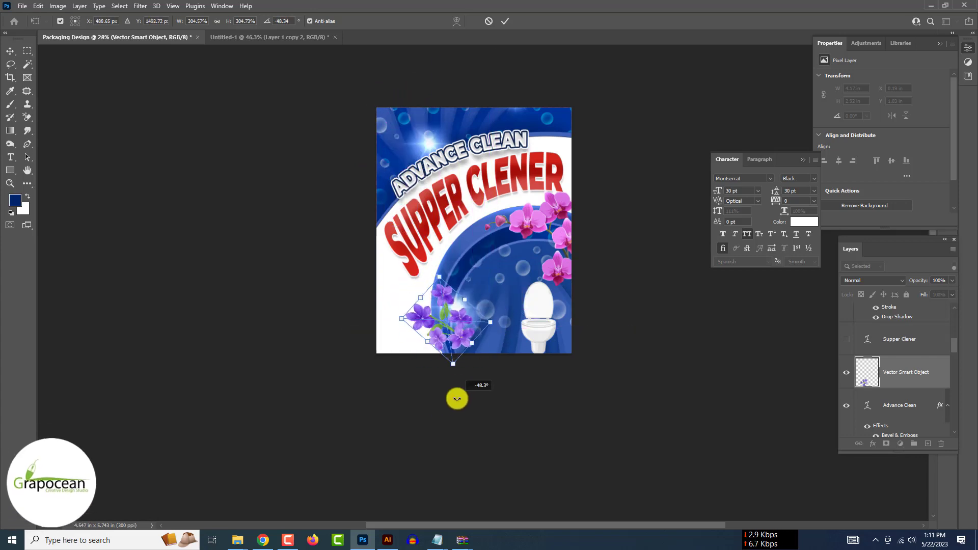
pyautogui.moveTo(456, 397); pyautogui.dragTo(458, 353)
# Step: Rotate, scale and move the pink orchids to sit along the lower-left edge
pyautogui.hotkey('ctrl', 't')
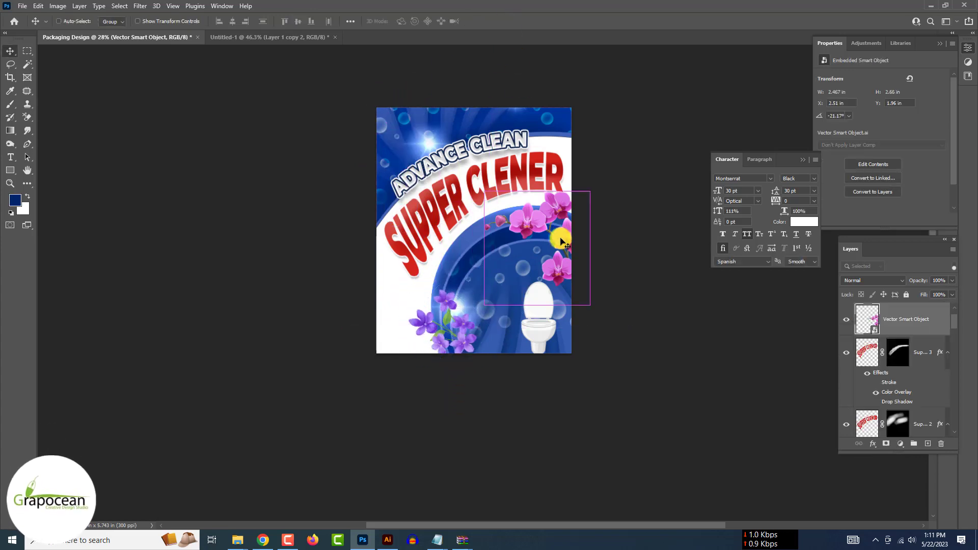
pyautogui.moveTo(609, 290)
pyautogui.mouseDown()
pyautogui.moveTo(570, 260)
pyautogui.moveTo(560, 307)
pyautogui.moveTo(548, 101)
pyautogui.mouseUp()
pyautogui.moveTo(599, 160); pyautogui.dragTo(609, 100)
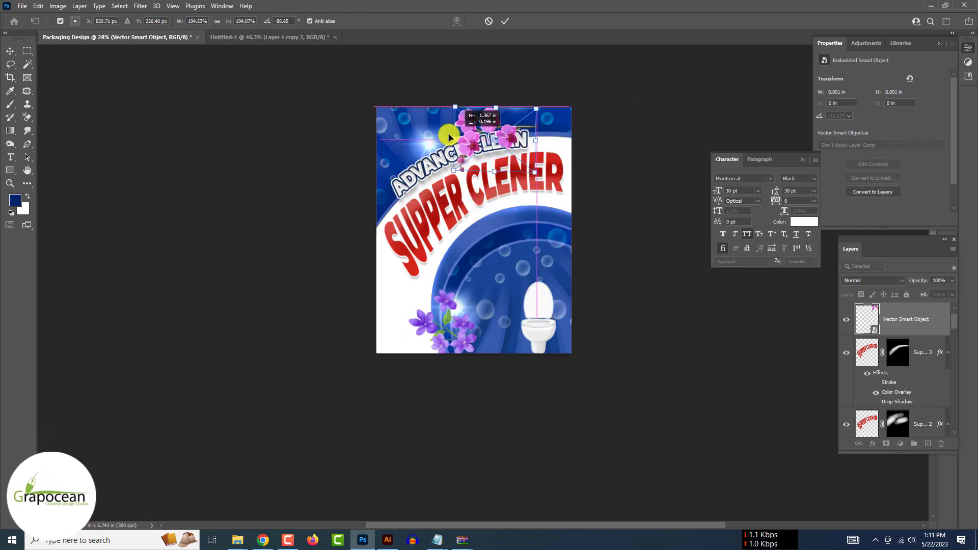
pyautogui.moveTo(545, 128); pyautogui.dragTo(533, 283)
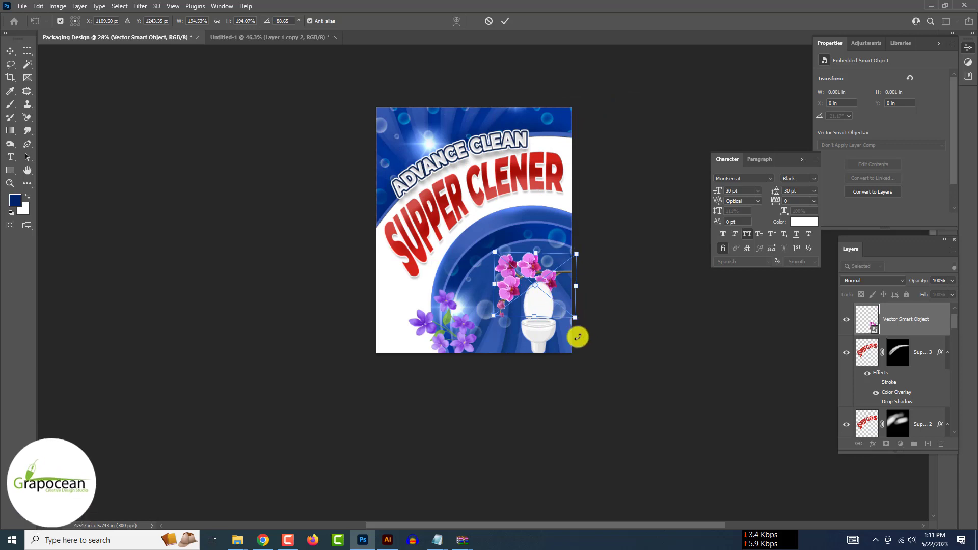
pyautogui.moveTo(576, 334); pyautogui.dragTo(543, 347)
pyautogui.moveTo(535, 273); pyautogui.dragTo(387, 305)
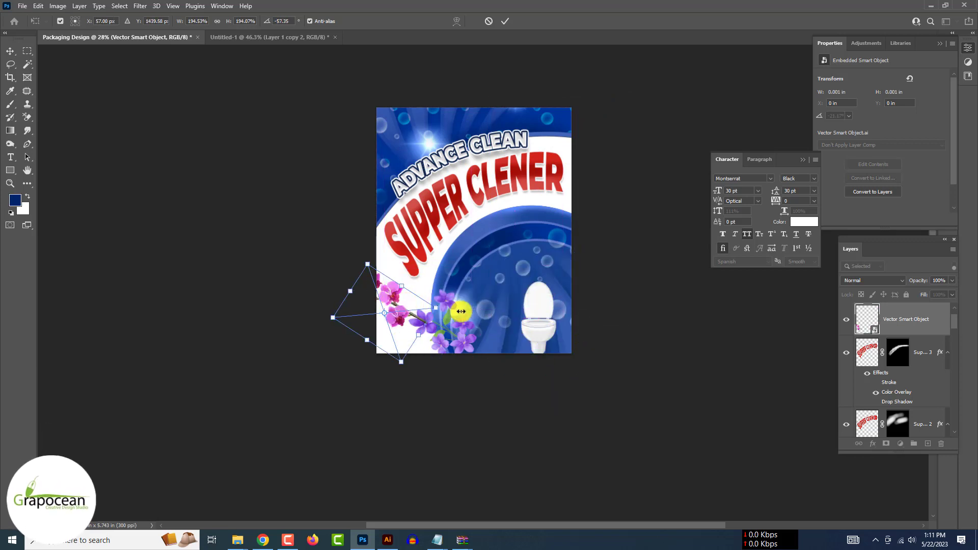
pyautogui.moveTo(461, 311)
pyautogui.mouseDown()
pyautogui.moveTo(512, 321)
pyautogui.moveTo(382, 371)
pyautogui.moveTo(416, 344)
pyautogui.moveTo(380, 340)
pyautogui.moveTo(366, 349)
pyautogui.moveTo(377, 334)
pyautogui.moveTo(426, 323)
pyautogui.mouseUp()
pyautogui.scroll(-2, 589, 332)
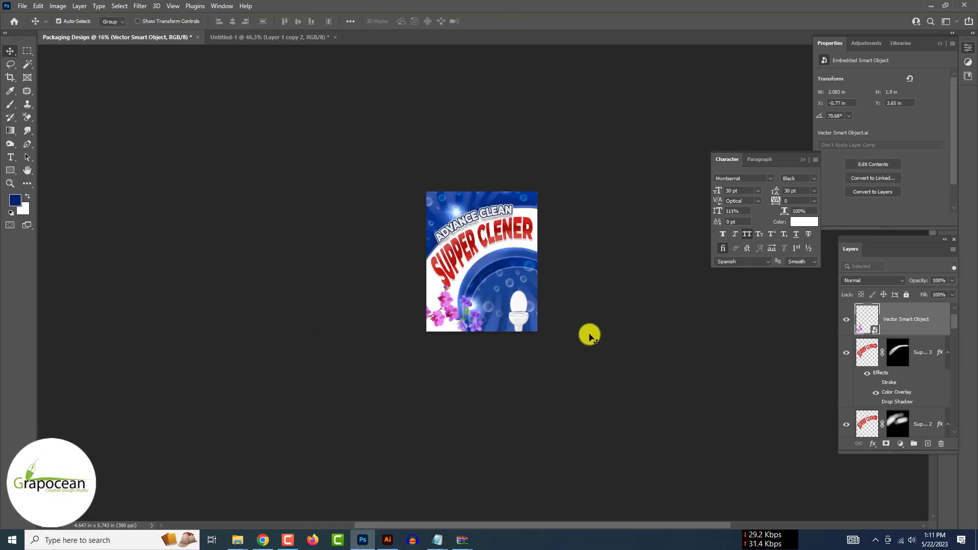
pyautogui.click(601, 334)
pyautogui.scroll(2, 579, 328)
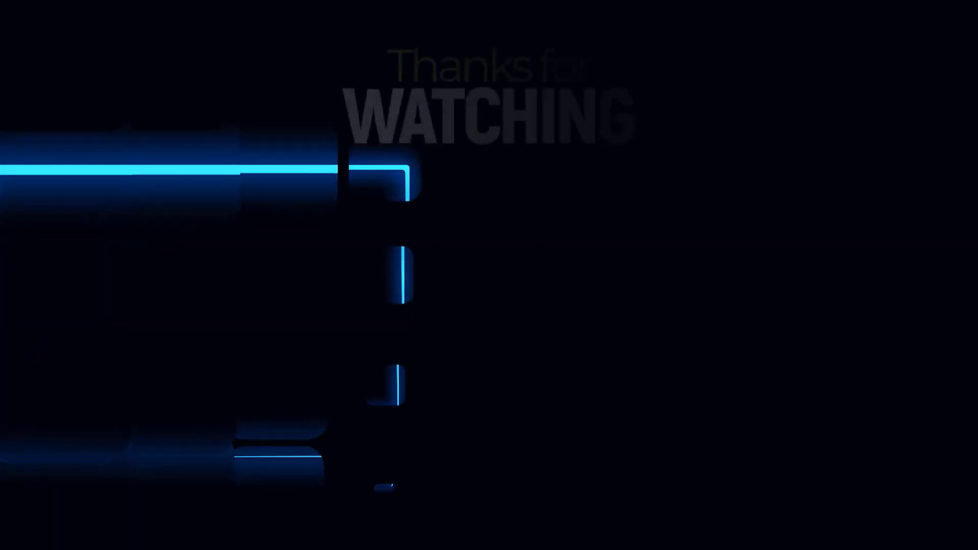